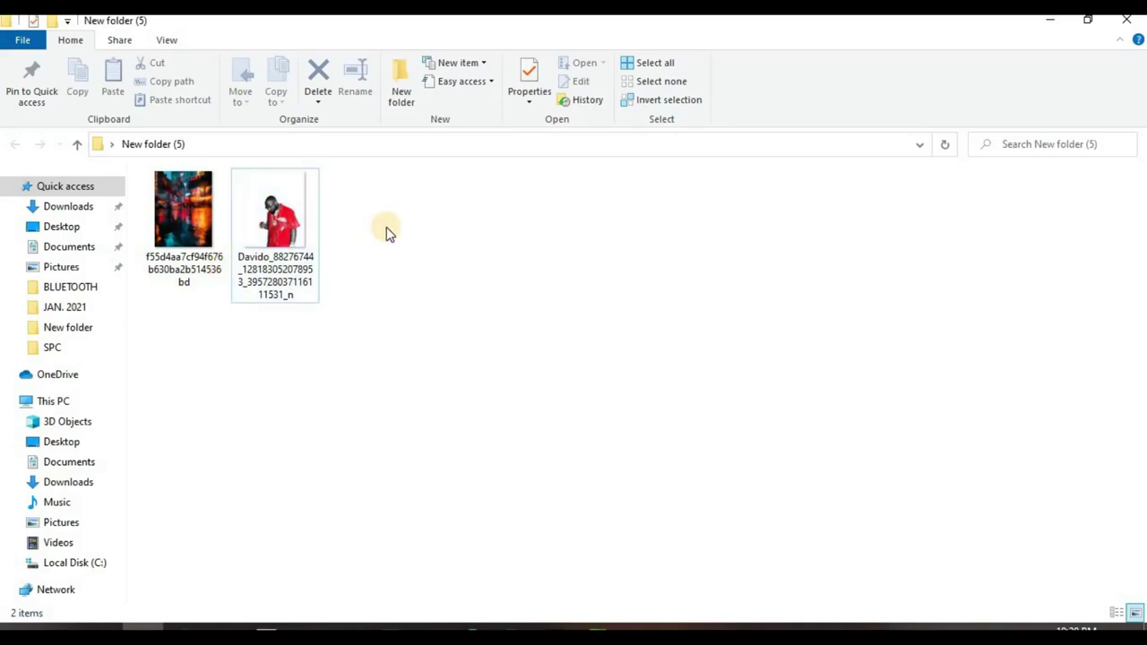
Step: Switch to CorelDRAW and create a new document 5 inches wide and 5 inches high
left_click(596, 627)
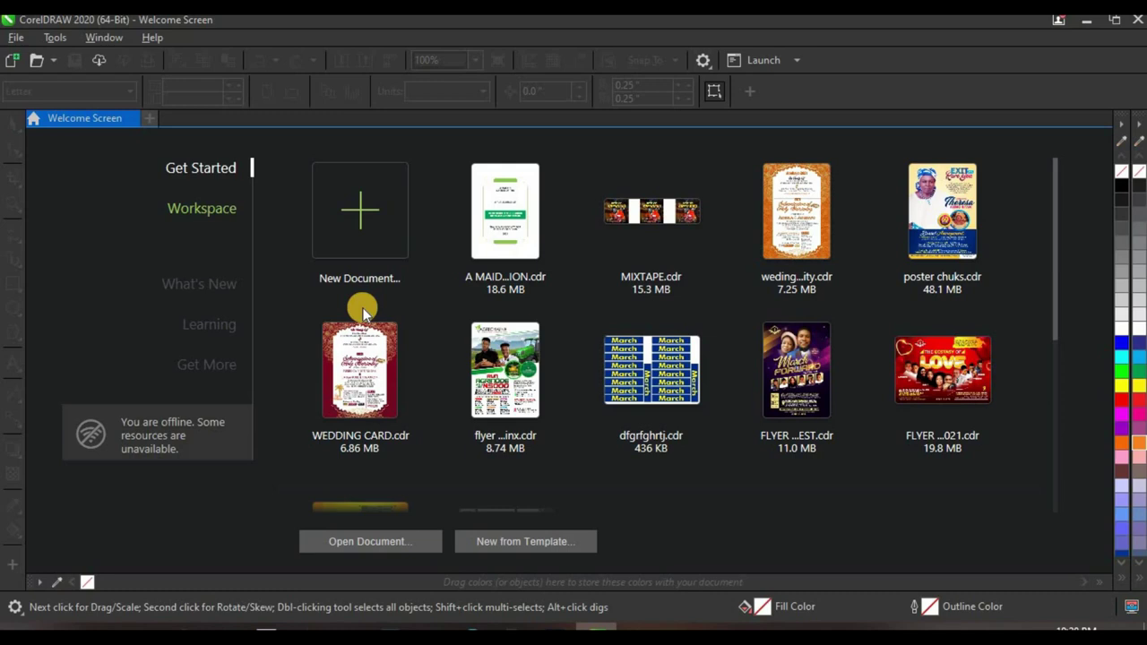
left_click(370, 226)
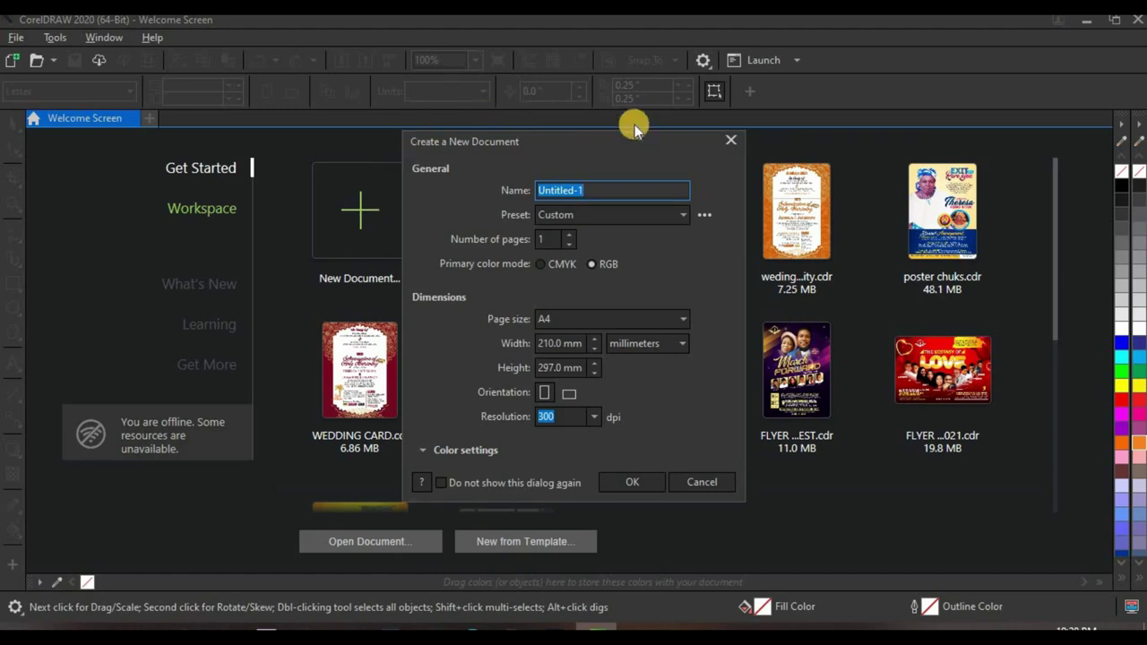
left_click(639, 352)
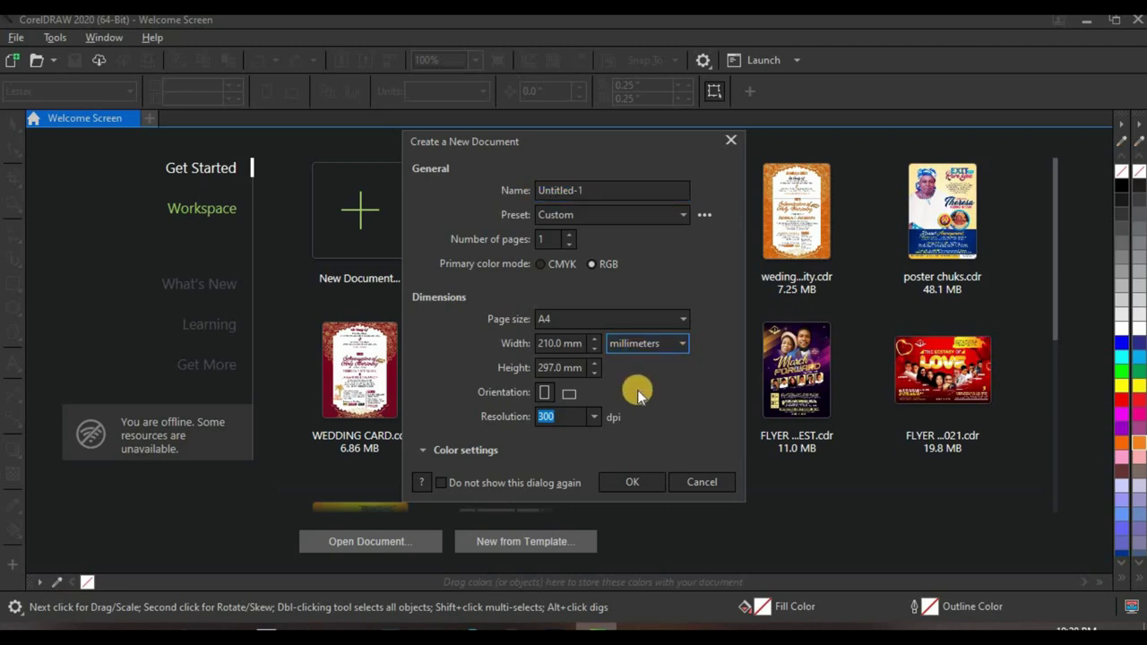
left_click(640, 344)
left_click(617, 356)
left_click_drag(576, 343, 448, 340)
type("5")
left_click_drag(574, 368, 517, 361)
type("5")
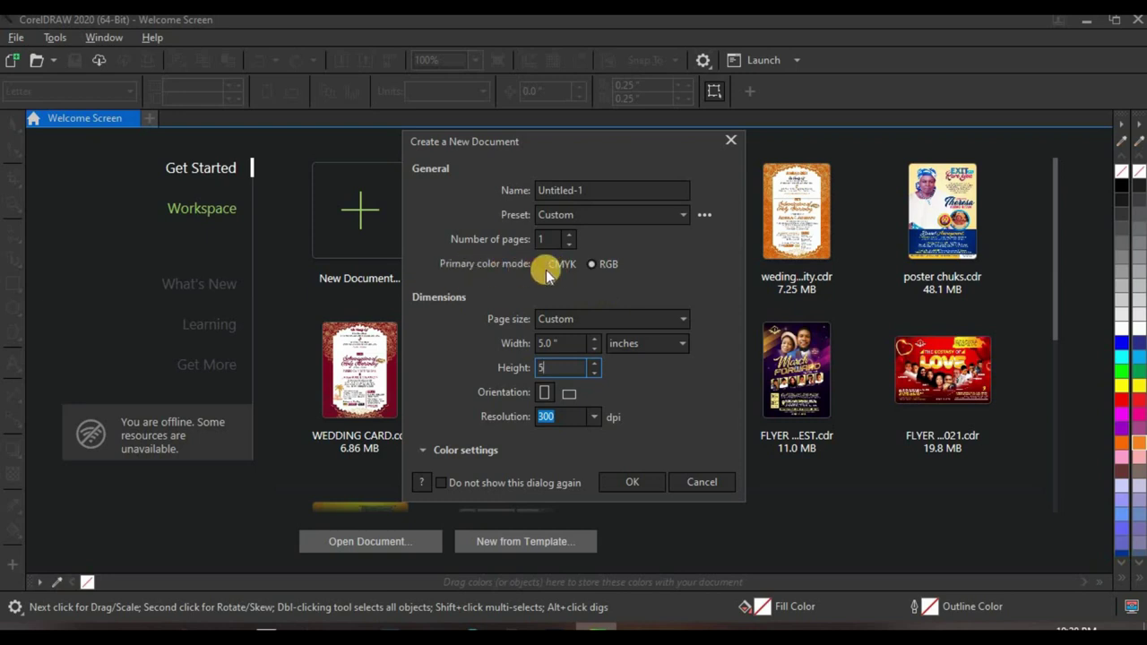
left_click(647, 482)
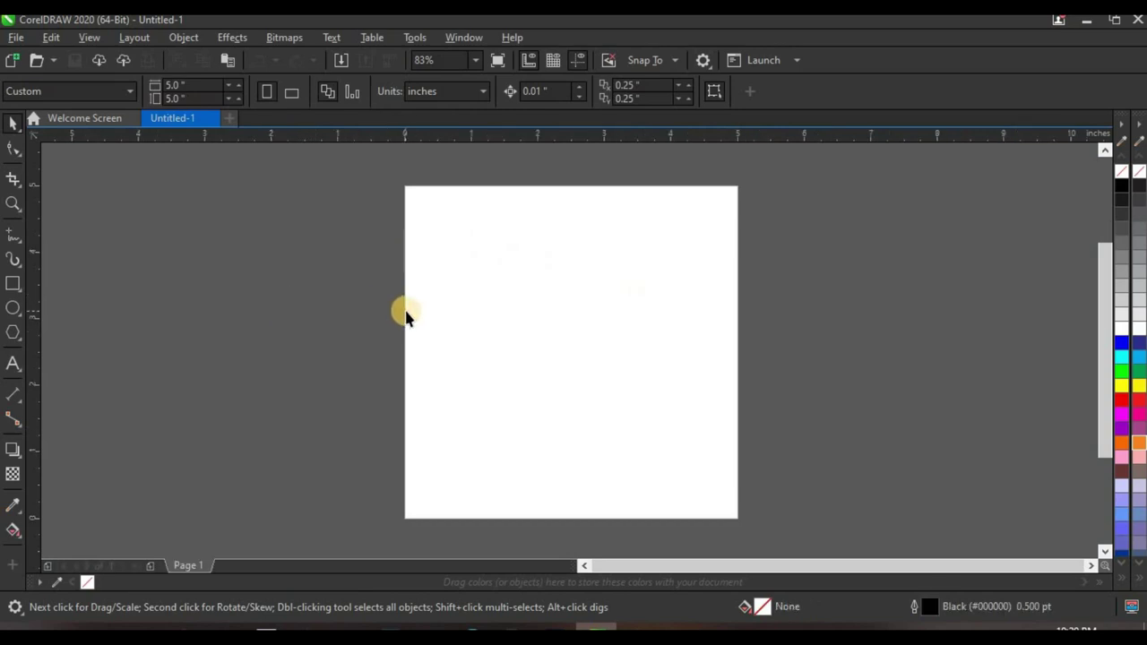
Step: Add a page-sized rectangle and remove its outline
double_click(9, 283)
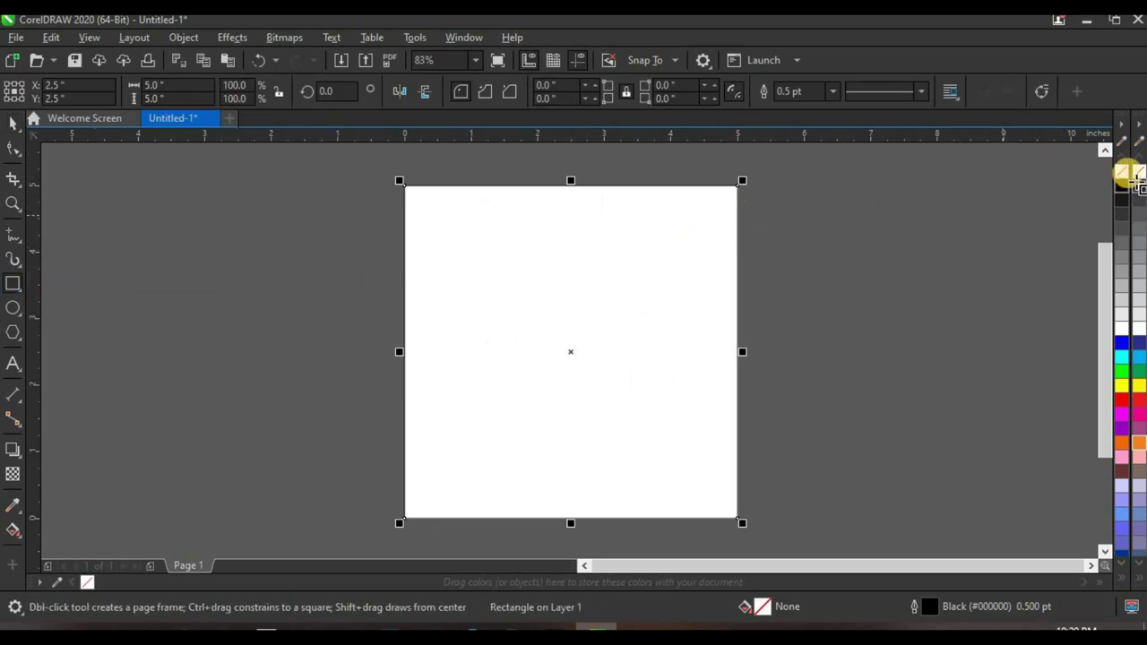
left_click(13, 126)
left_click(537, 260)
left_click(538, 259)
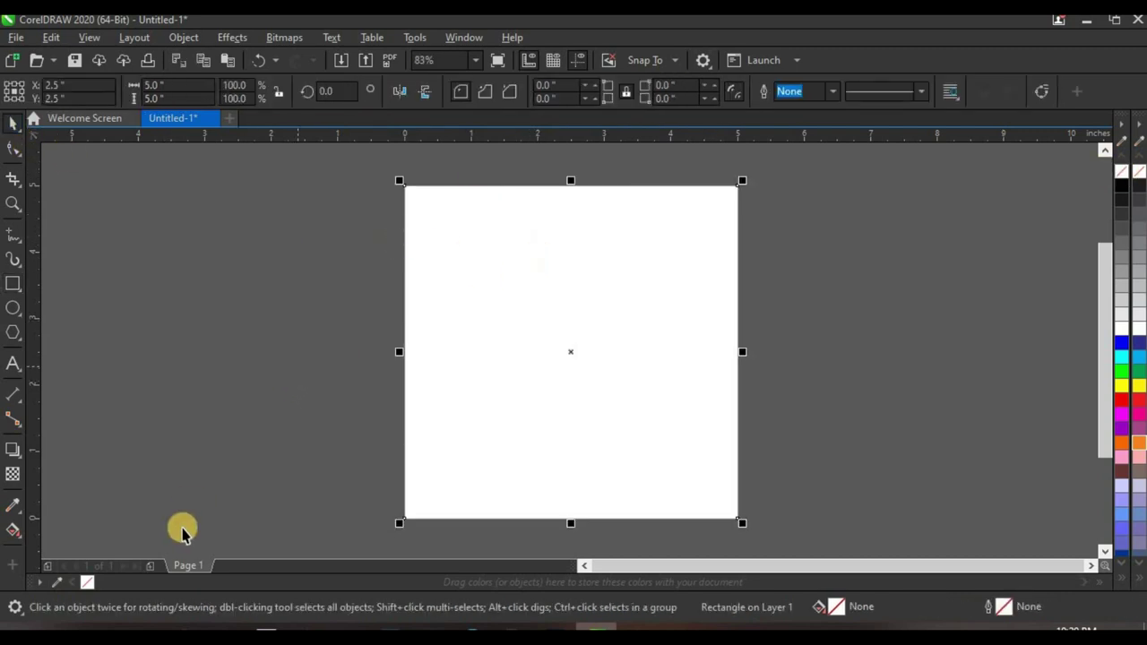
Step: Bring both images from the folder into the document, placing the man's cut-out to the right of the page and the street photo to its left
left_click(143, 626)
left_click_drag(389, 422, 148, 190)
left_click_drag(302, 256, 220, 374)
left_click_drag(315, 388, 679, 346)
Step: PowerClip the man's cut-out inside the page-sized rectangle
scroll(690, 322, "up", 2)
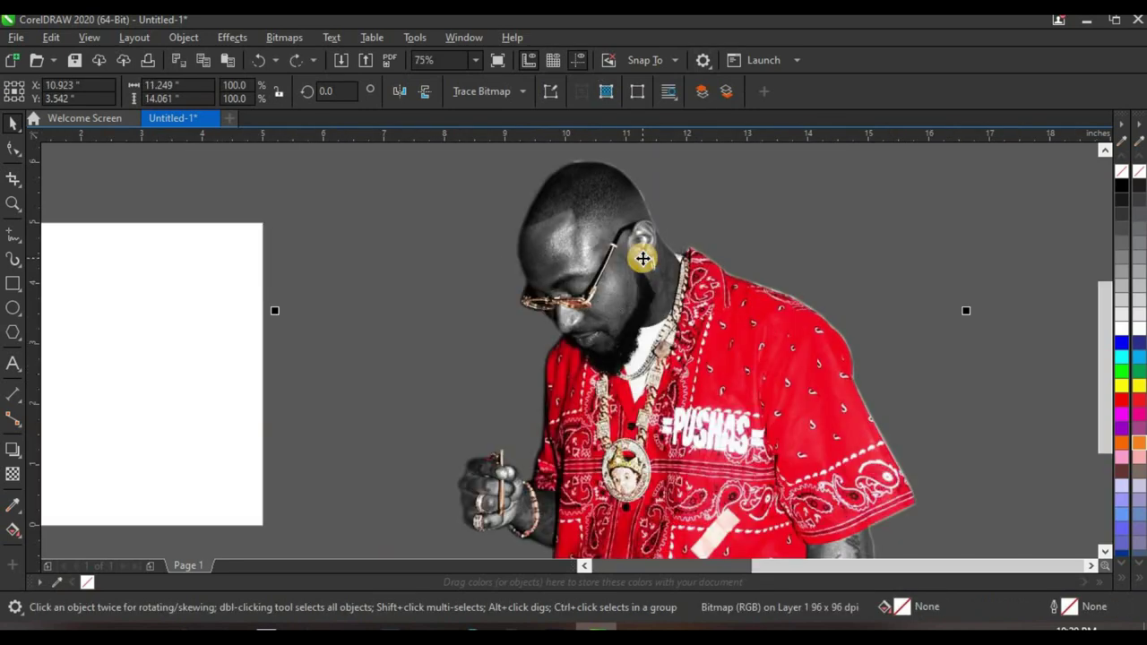
scroll(642, 258, "down", 2)
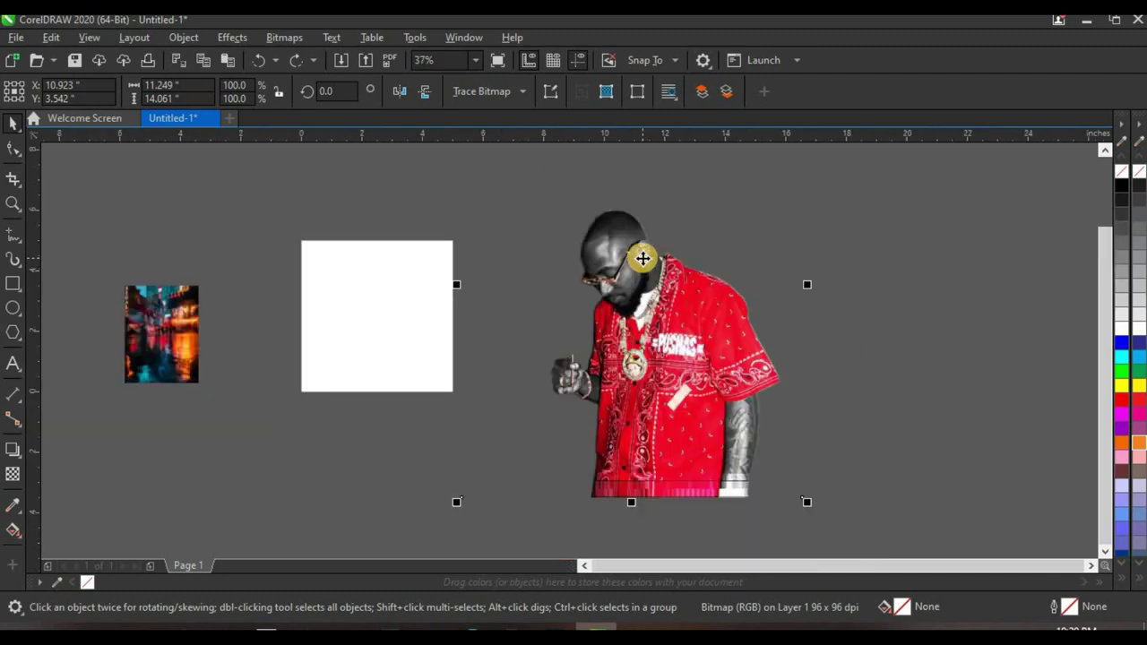
scroll(642, 258, "down", 1)
scroll(642, 262, "up", 1)
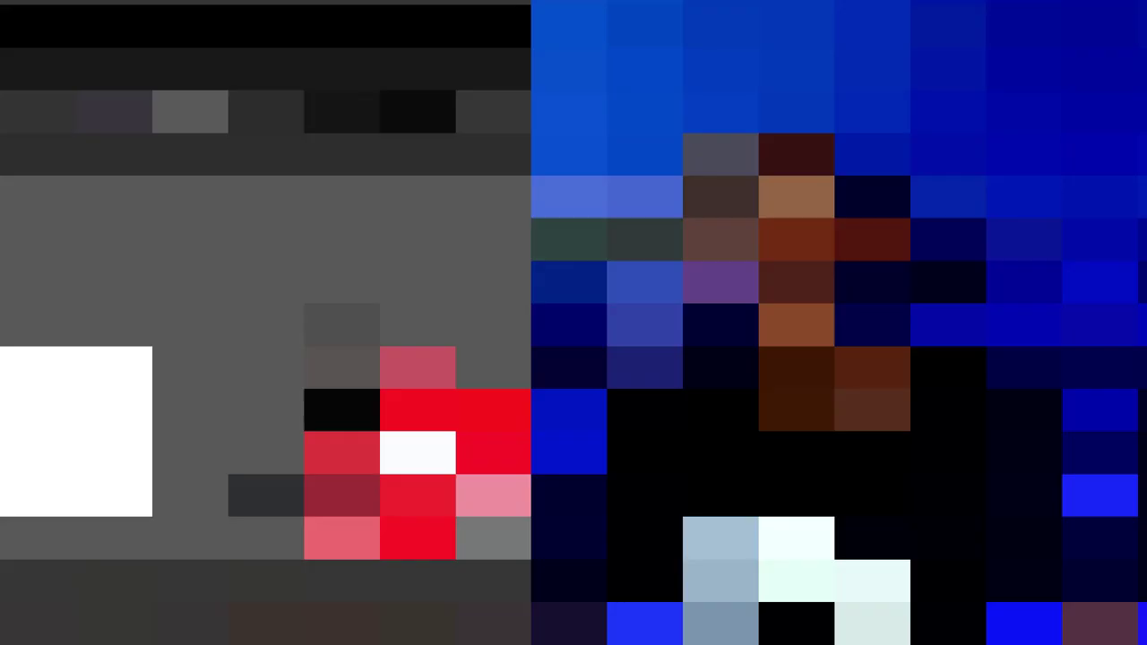
scroll(333, 353, "up", 2)
scroll(360, 378, "down", 1)
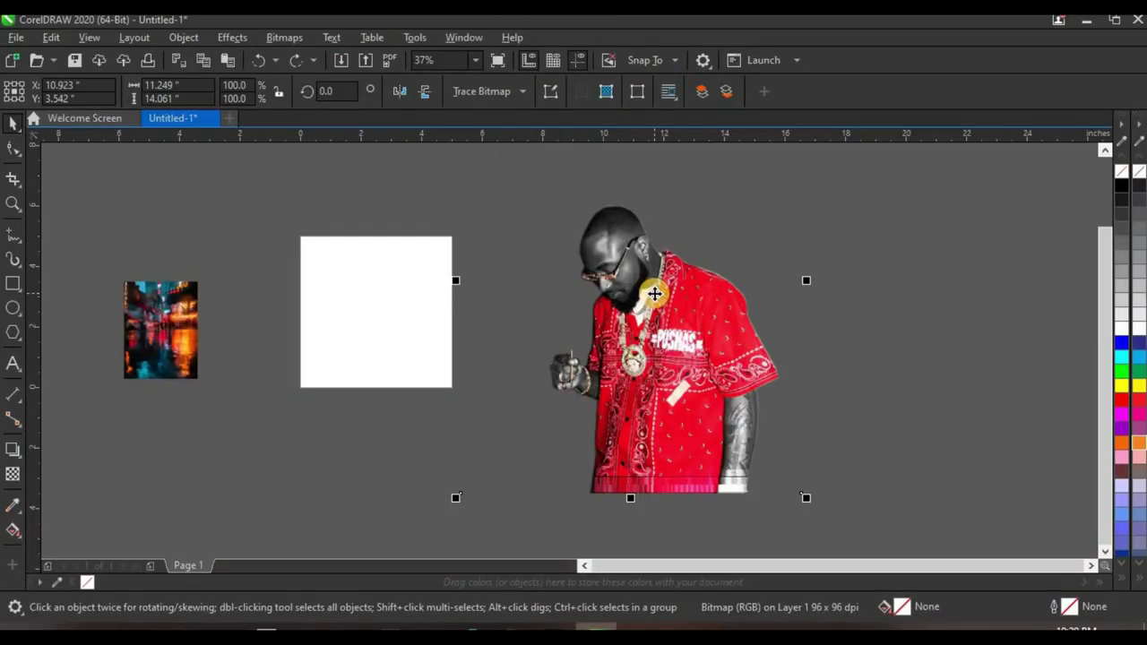
right_click(653, 296)
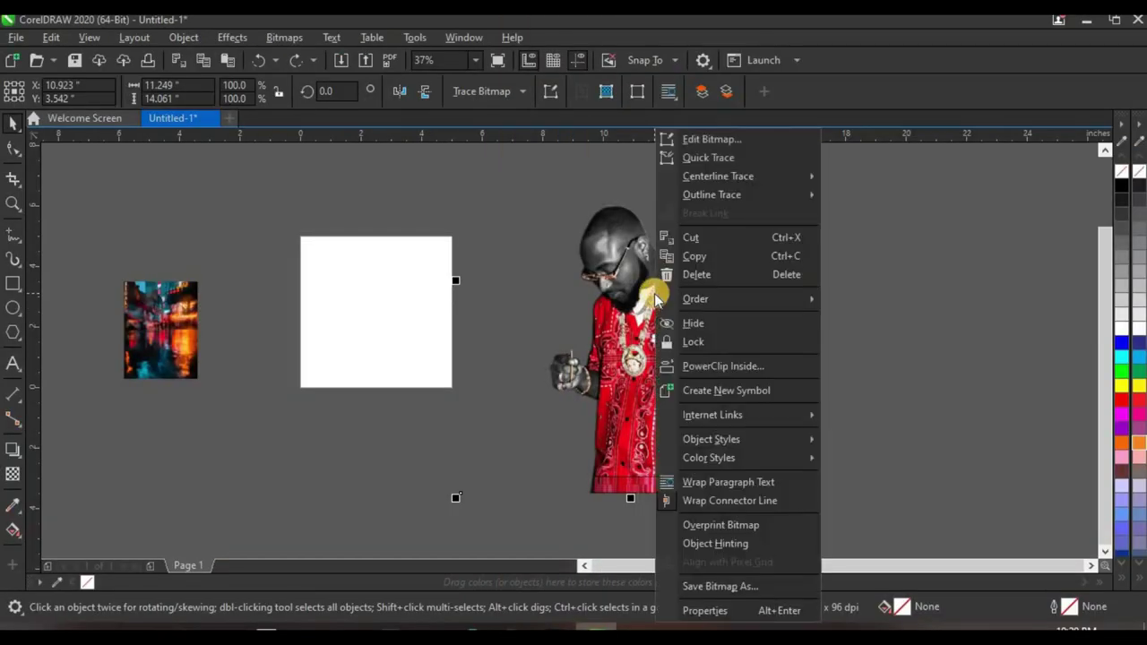
left_click(694, 367)
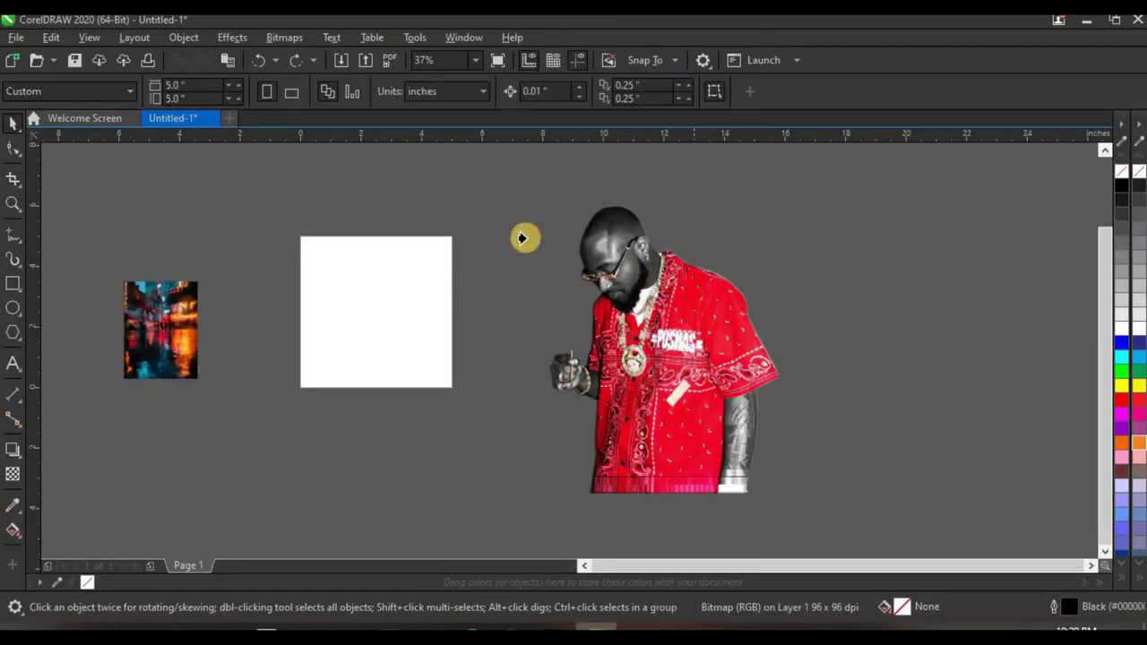
left_click(357, 290)
Step: Scale the clipped man down to about 4.2 by 5.2 inches and center him in the frame
scroll(367, 296, "up", 2)
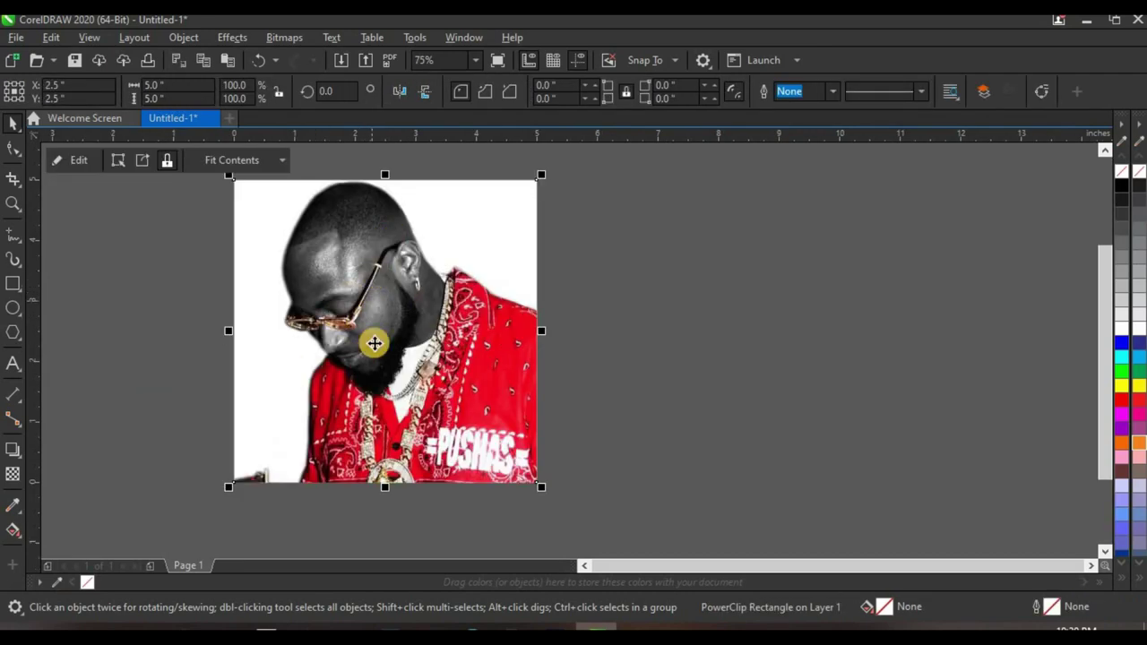
scroll(391, 319, "down", 2)
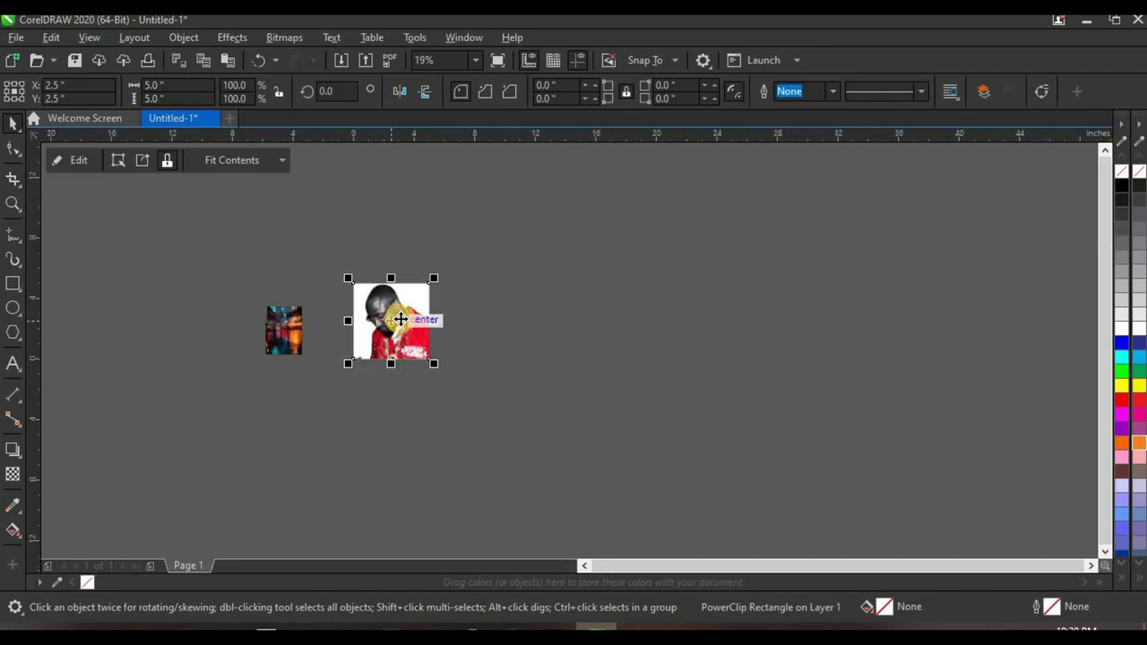
left_click(400, 319, "ctrl")
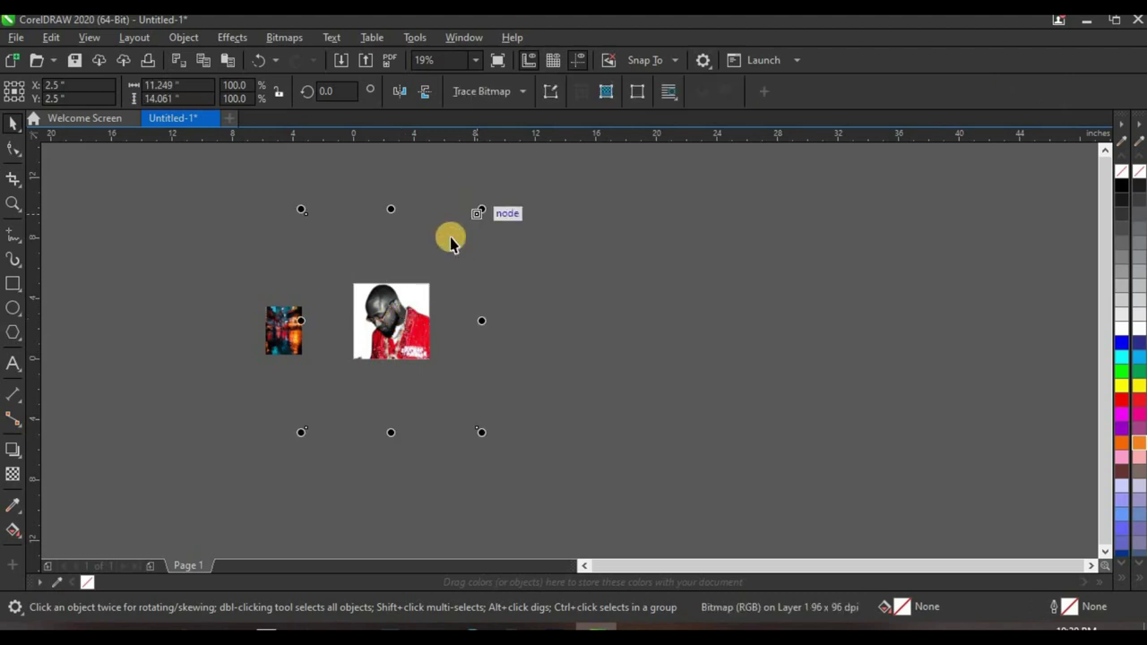
scroll(399, 319, "up", 1)
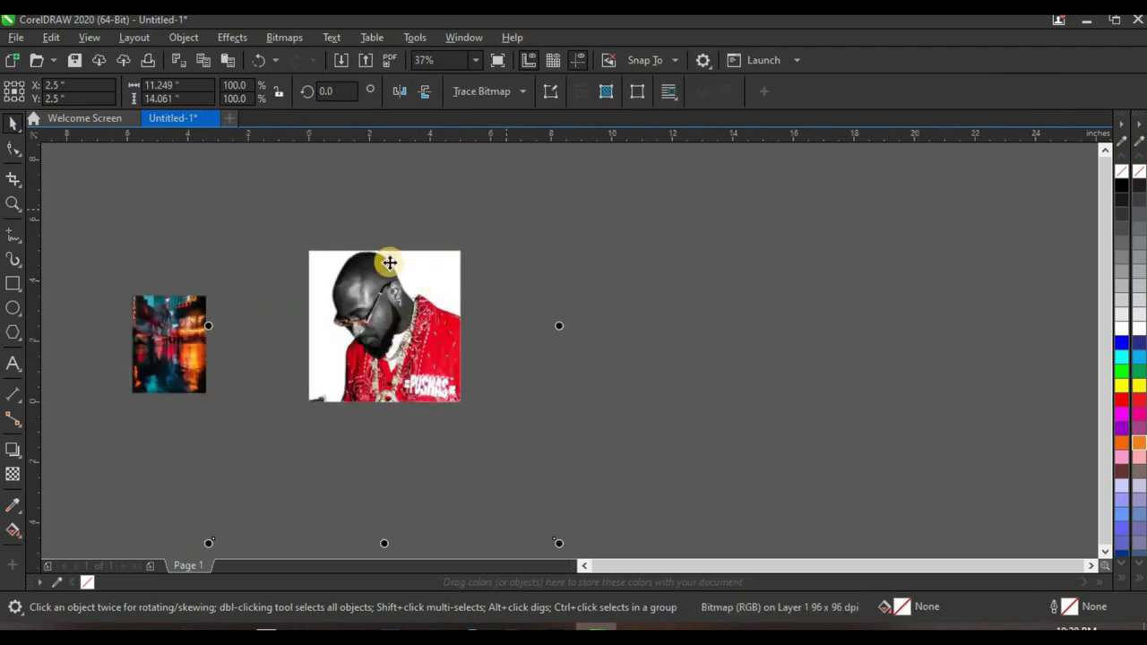
scroll(389, 262, "down", 1)
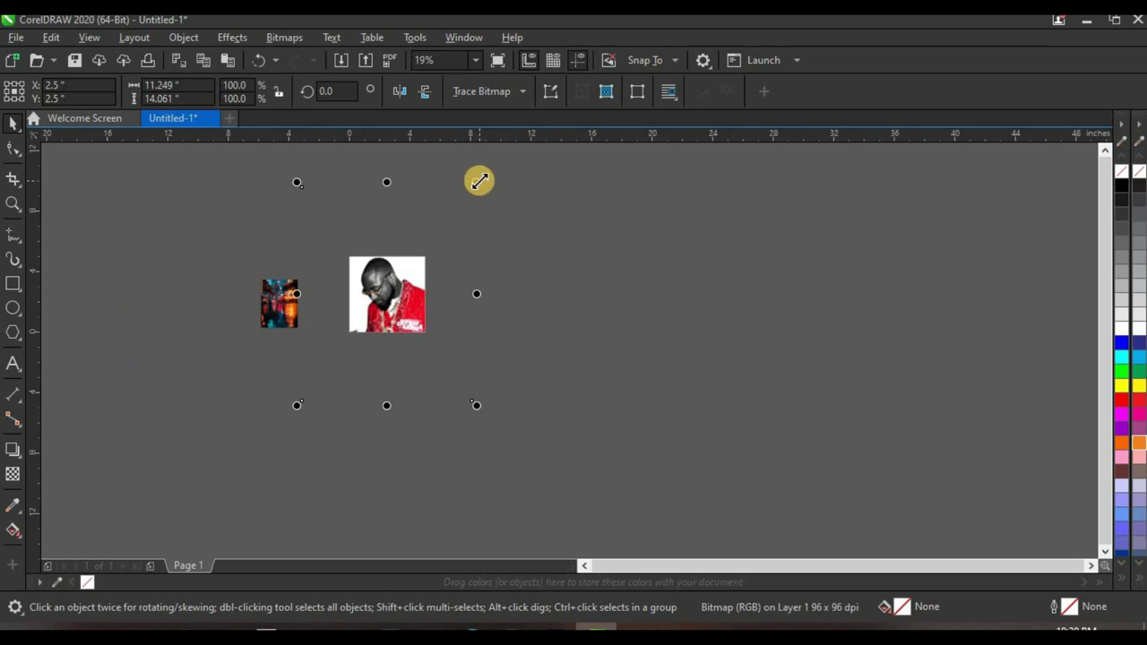
left_click_drag(479, 181, 463, 248)
scroll(396, 295, "up", 2)
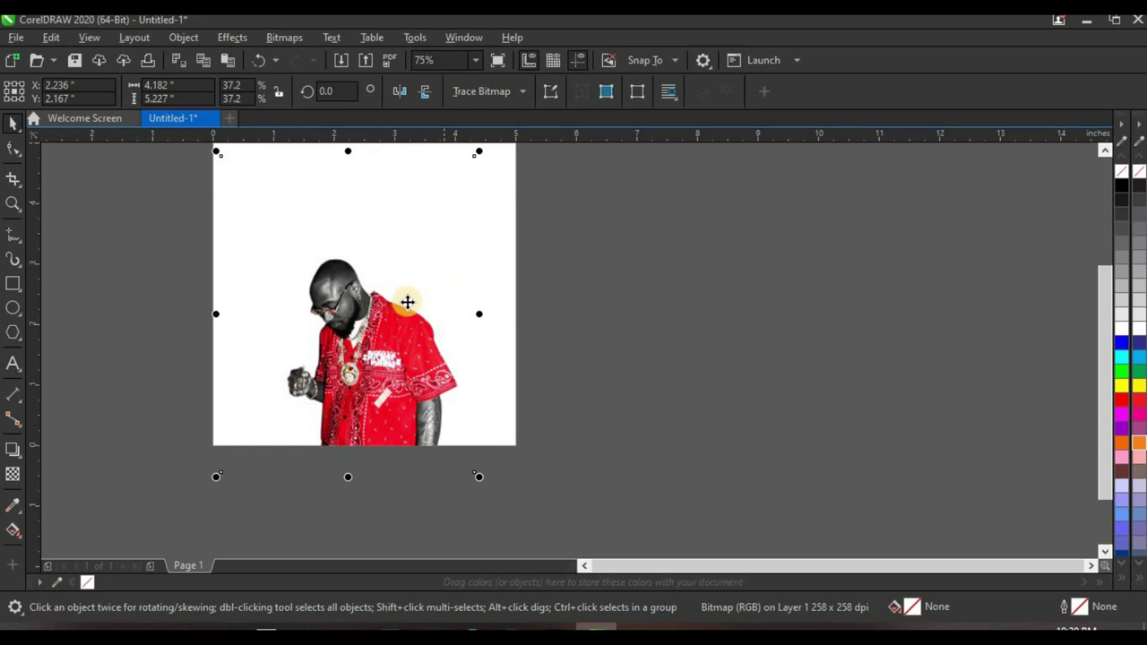
scroll(417, 302, "down", 1)
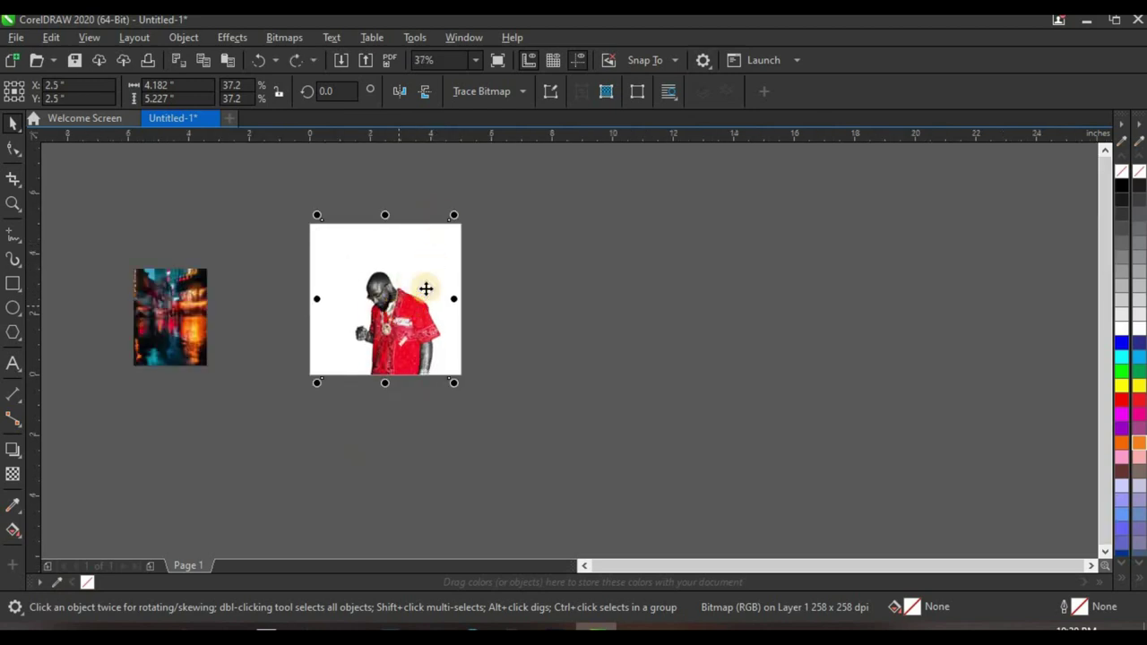
Step: Enlarge the clipped man to about 4.6 by 5.75 inches, move him slightly up and left, and finish adjusting the contents
scroll(404, 336, "up", 2)
left_click_drag(234, 426, 209, 457)
left_click_drag(378, 368, 363, 346)
scroll(372, 355, "down", 1)
scroll(332, 355, "up", 1)
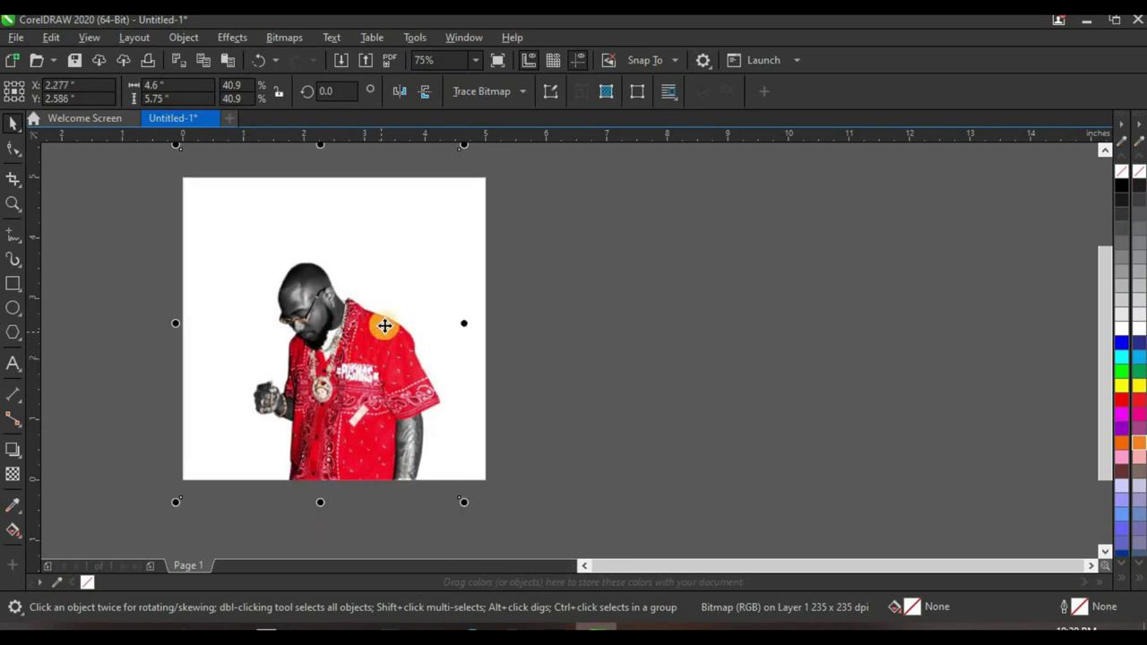
scroll(399, 318, "down", 1)
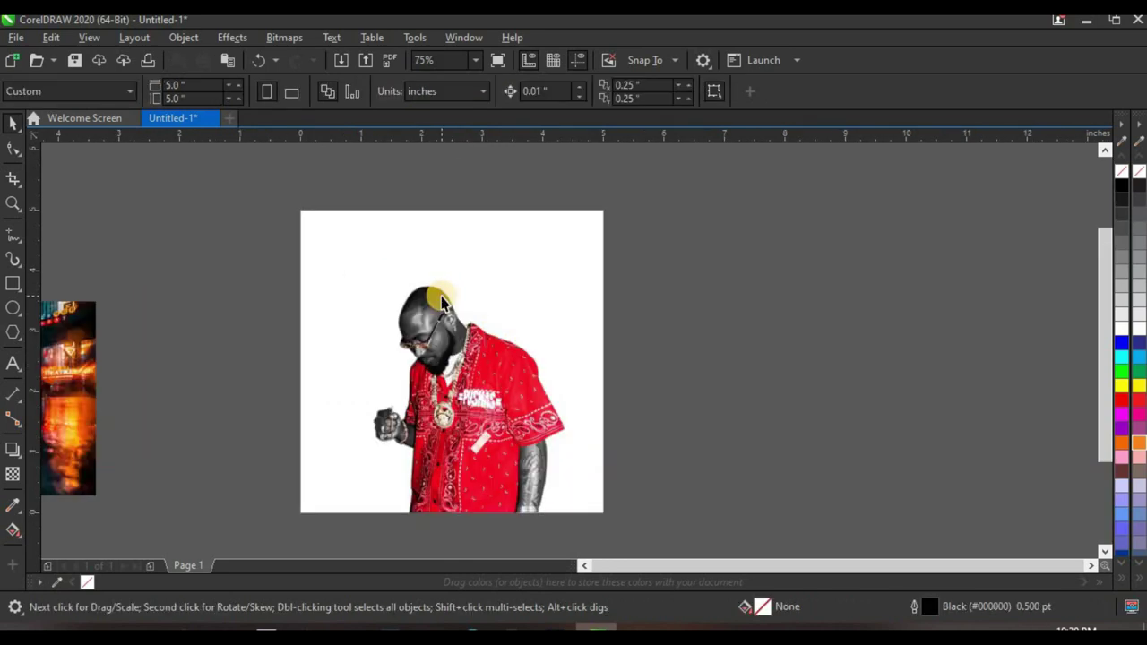
scroll(442, 301, "down", 1)
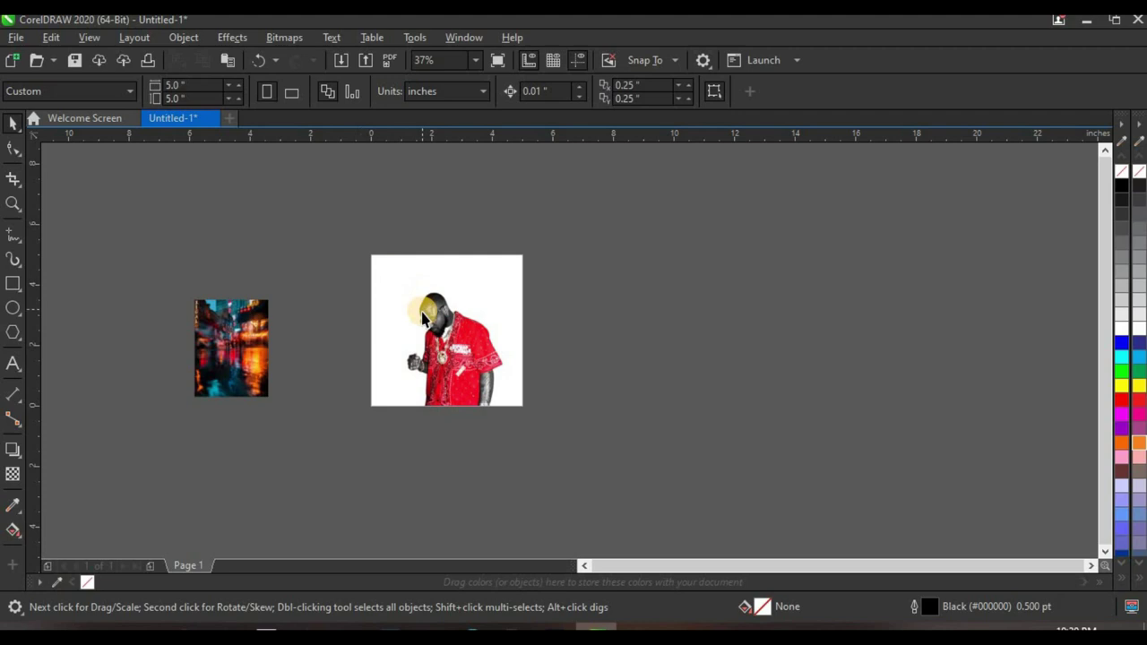
Step: Enlarge the street photo beside the page proportionally to about 6 by 7.9 inches
left_click(224, 332)
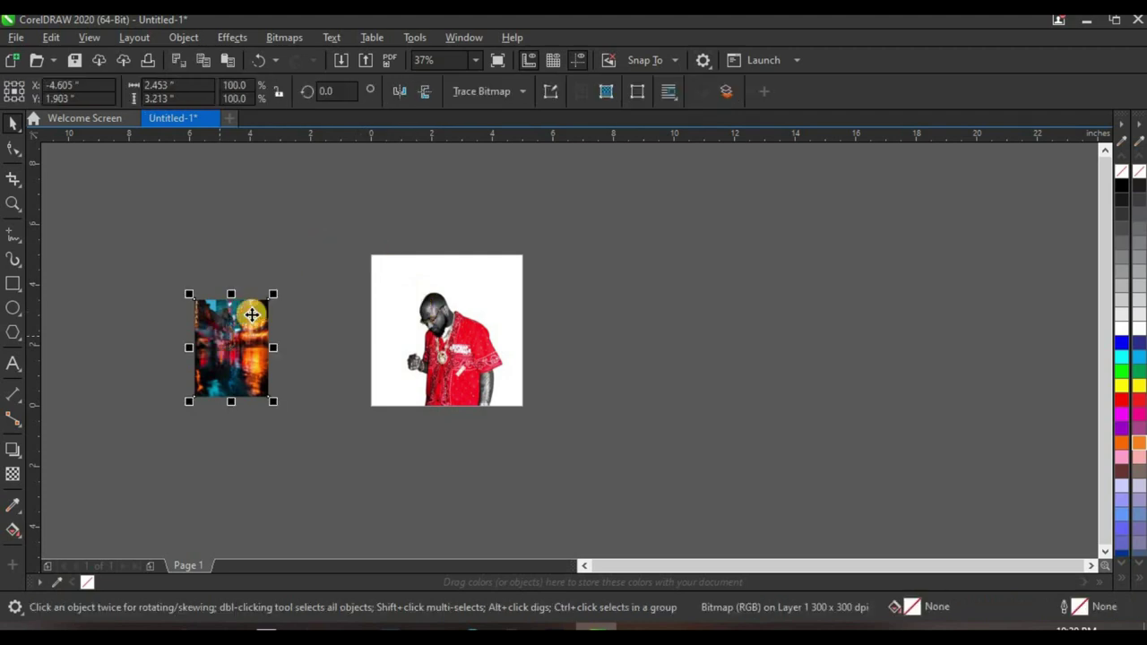
left_click(296, 299)
left_click(264, 318)
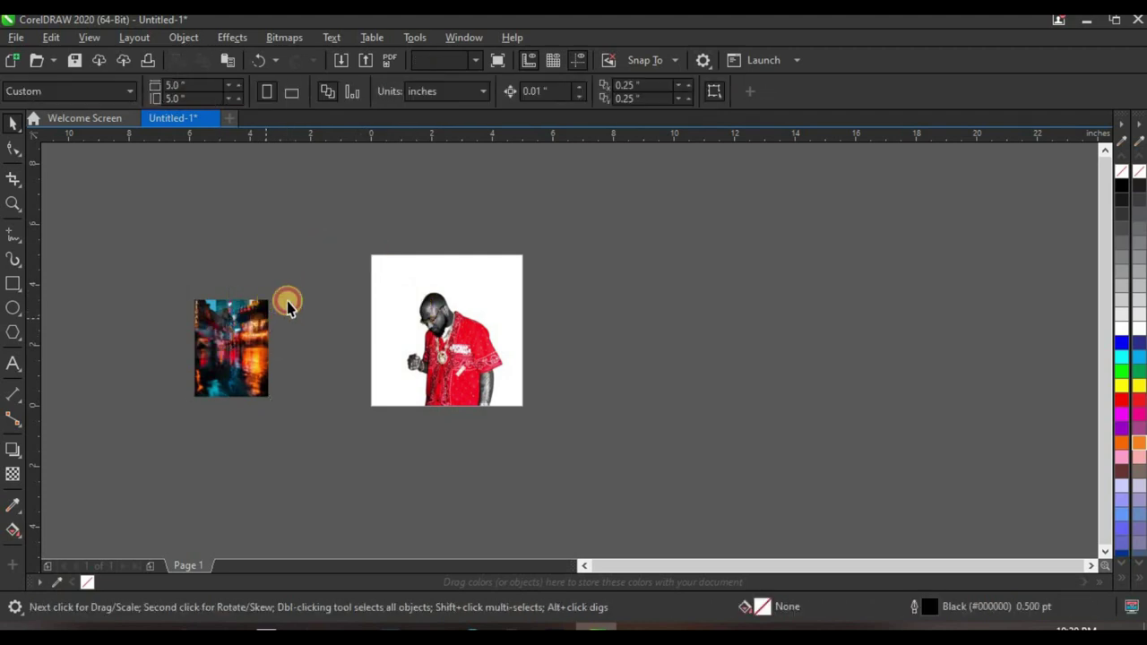
left_click_drag(276, 293, 313, 277, "shift")
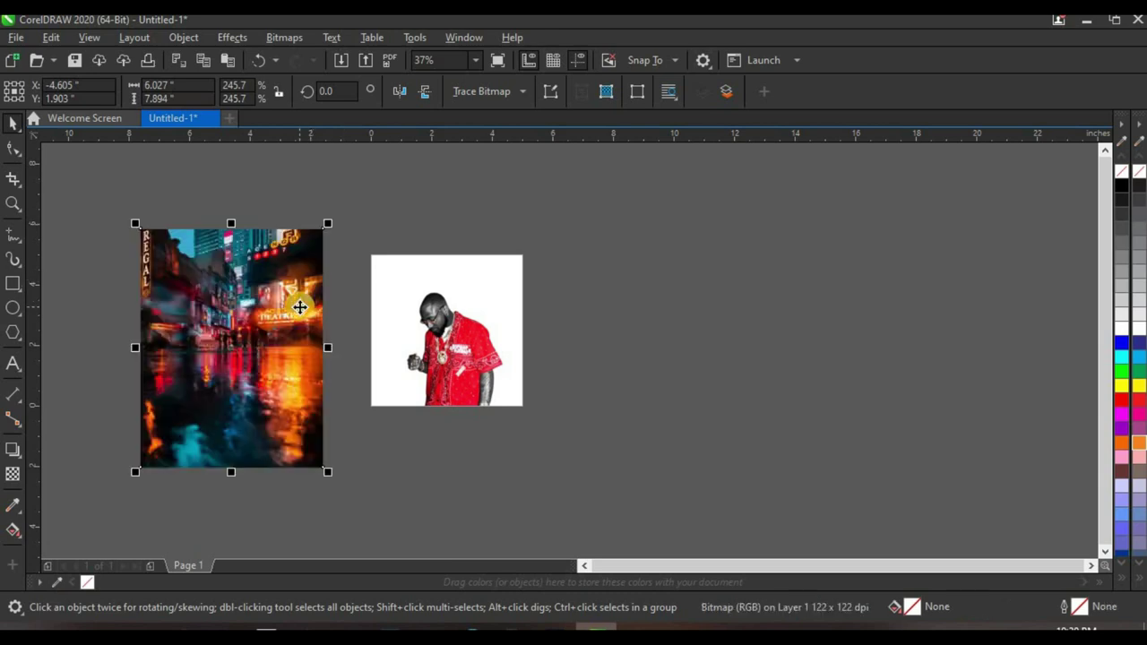
Step: PowerClip the enlarged street photo inside the page-sized rectangle holding the man
right_click(281, 325)
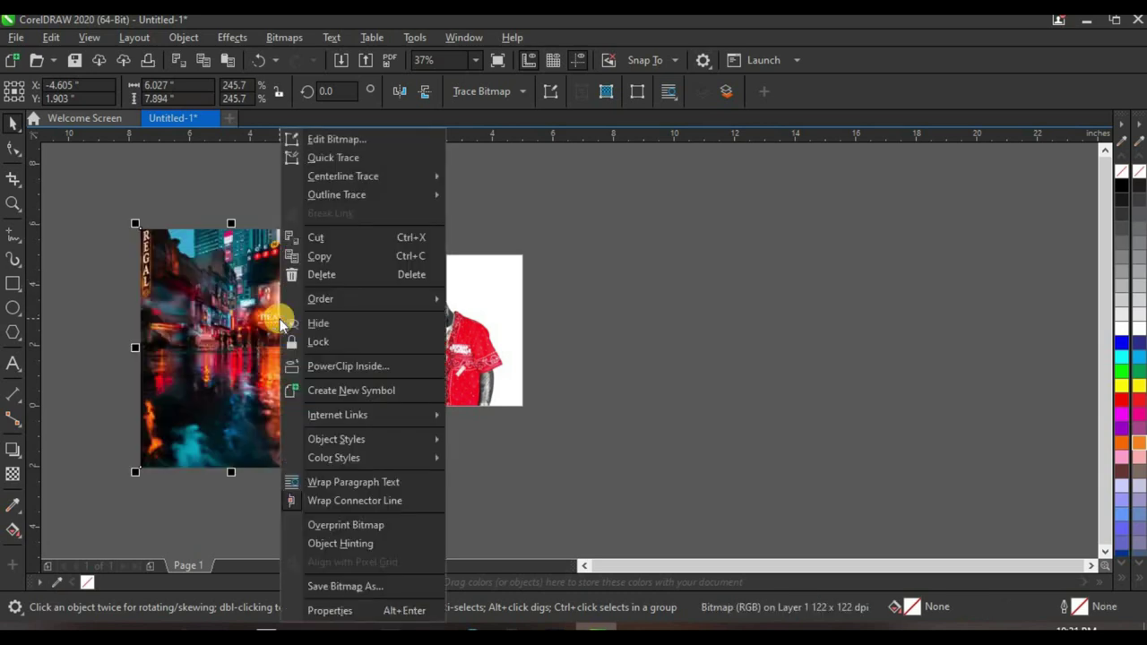
left_click(352, 366)
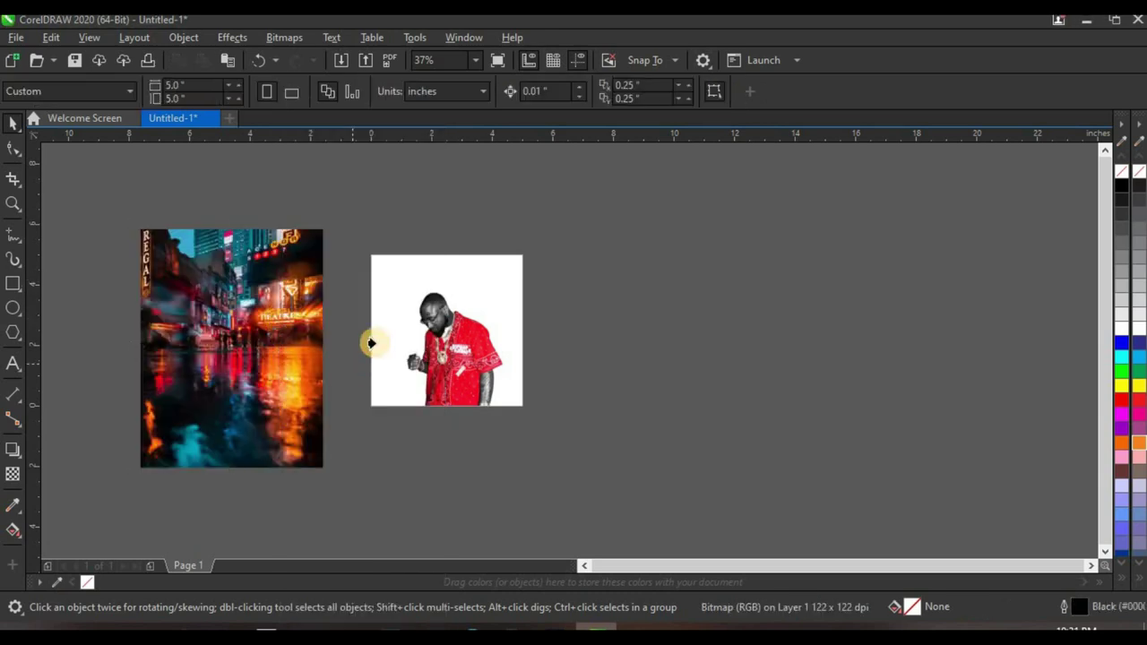
left_click(433, 312)
scroll(500, 288, "up", 1)
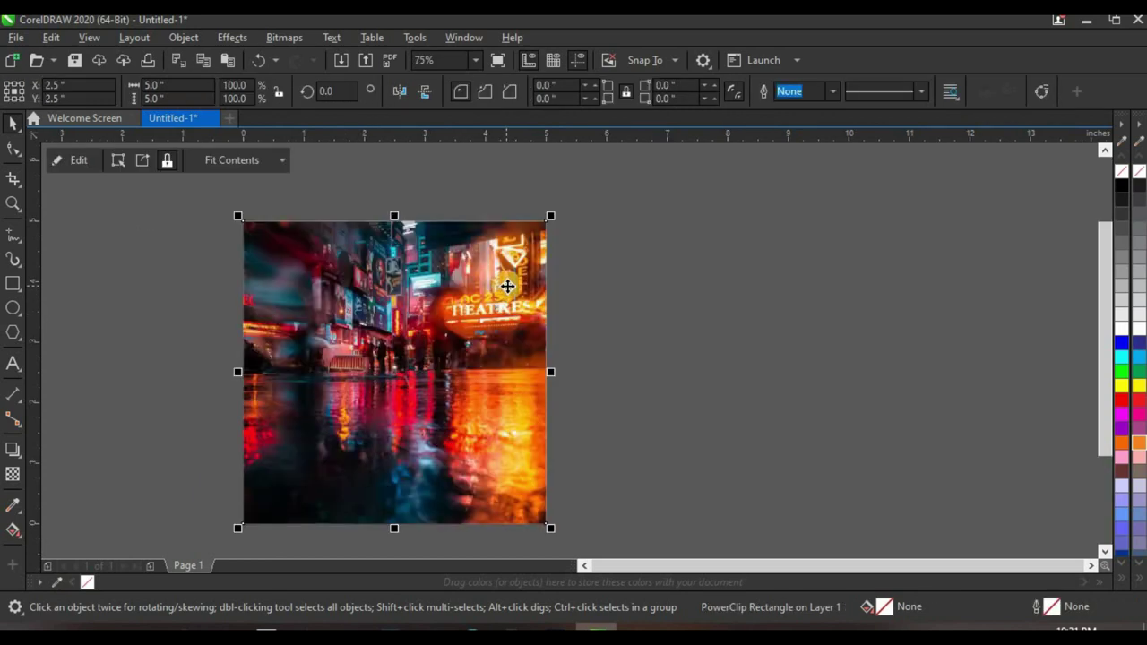
Step: Scale the clipped street photo to about 5.4 by 7.1 inches and place it behind the man
left_click(510, 269, "ctrl")
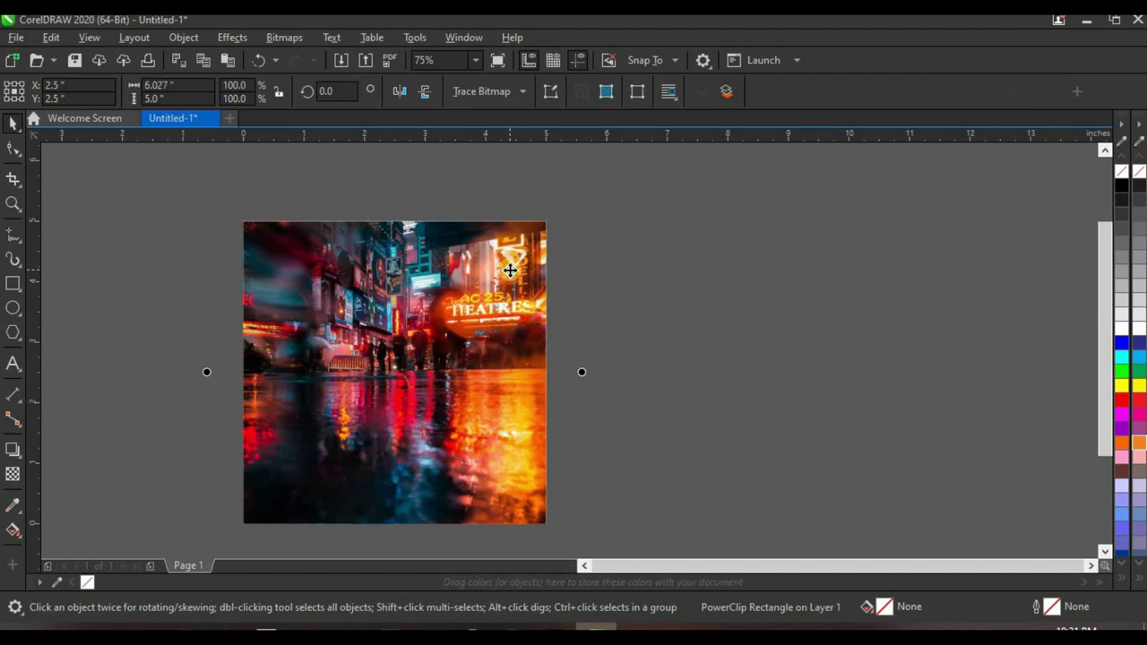
scroll(479, 302, "down", 1)
left_click_drag(533, 212, 534, 225)
scroll(503, 269, "up", 1)
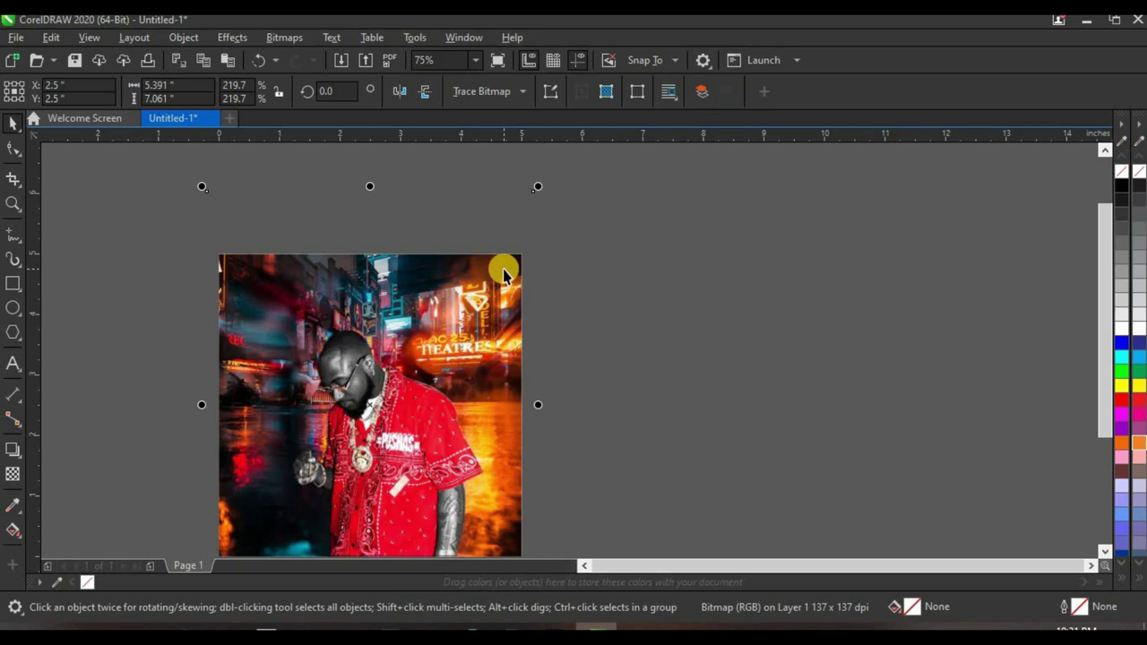
scroll(419, 306, "down", 1)
scroll(425, 314, "up", 1)
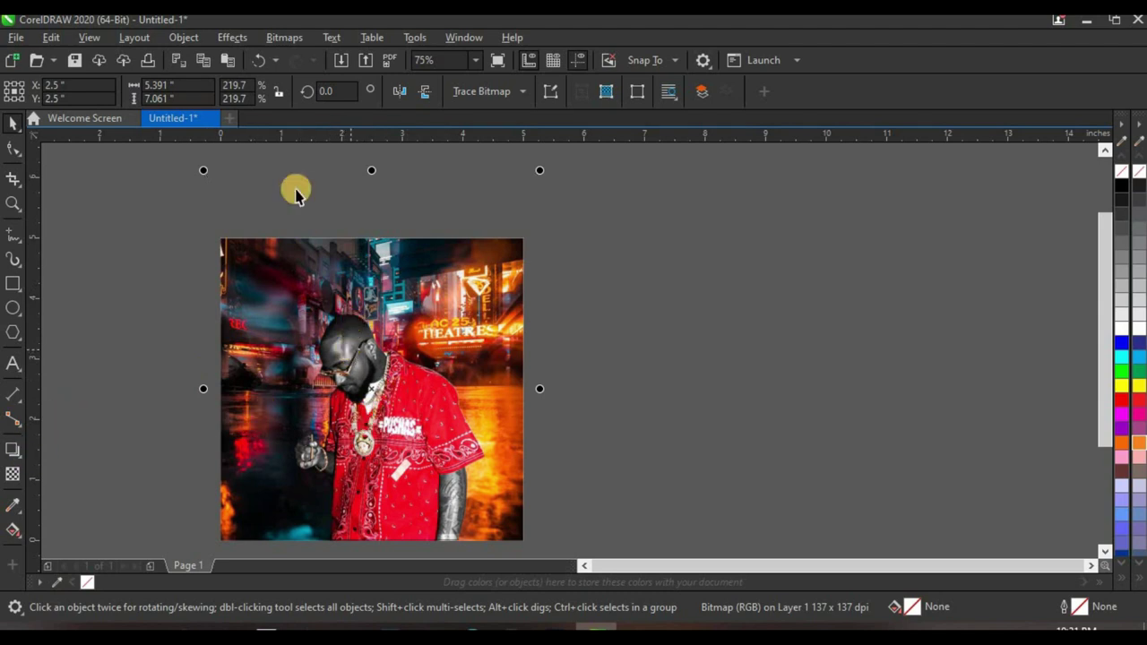
Step: Apply a Gaussian Blur with a radius of 1.7 pixels to the clipped street photo
left_click(242, 40)
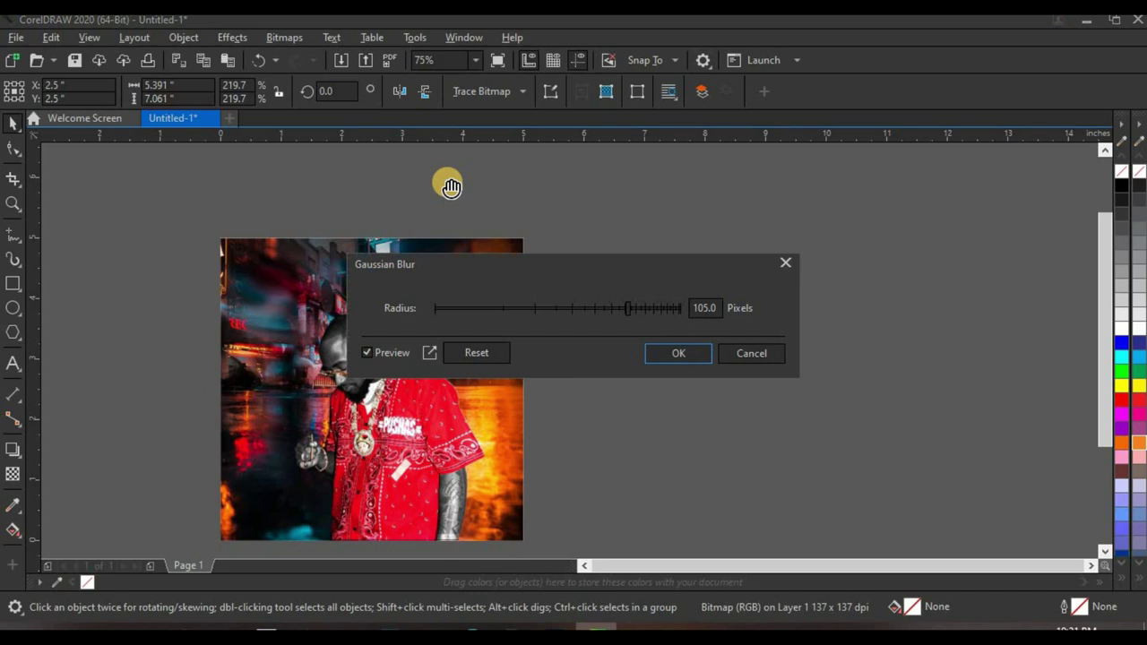
left_click_drag(627, 311, 457, 312)
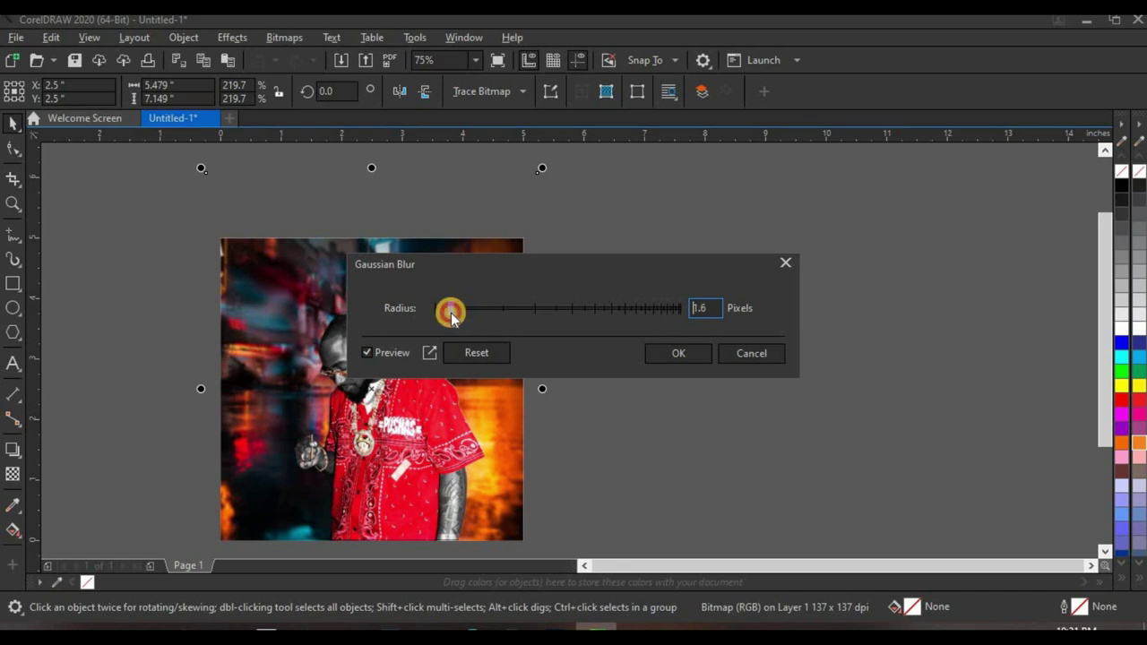
left_click(453, 311)
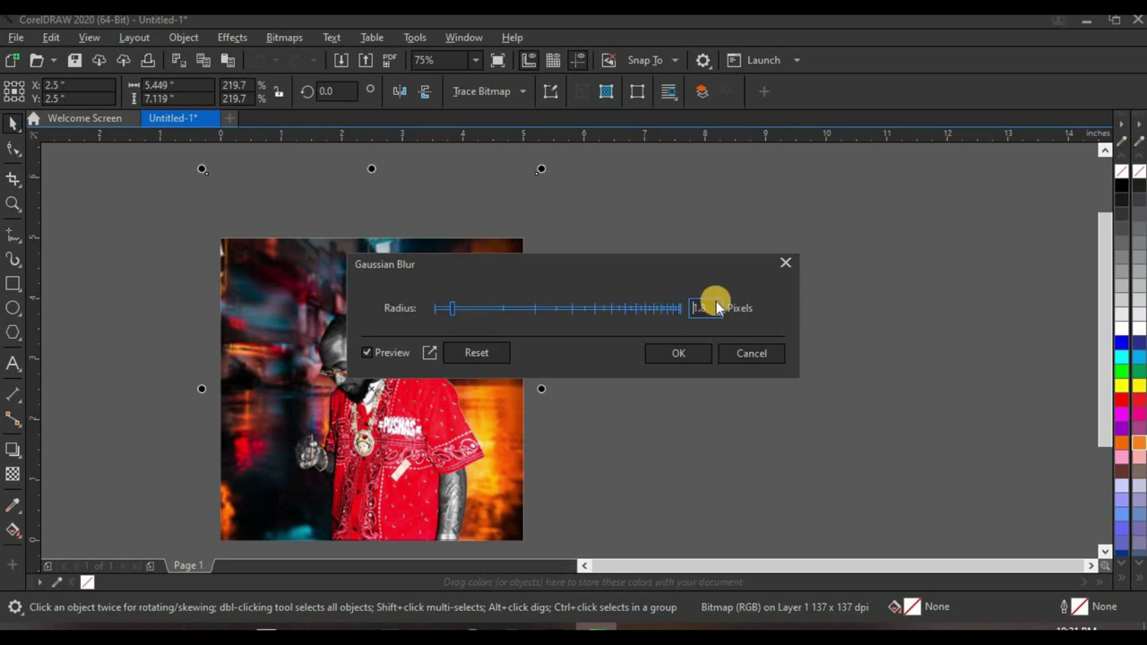
left_click_drag(702, 303, 688, 310)
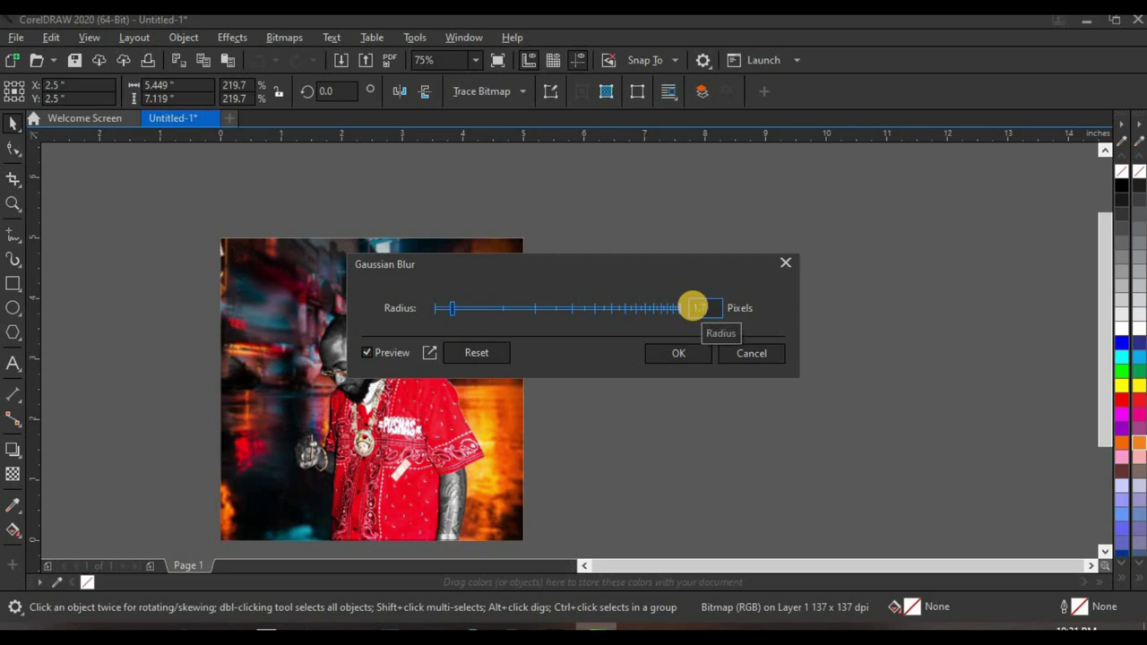
key("Return")
scroll(447, 315, "up", 1)
scroll(481, 294, "down", 1)
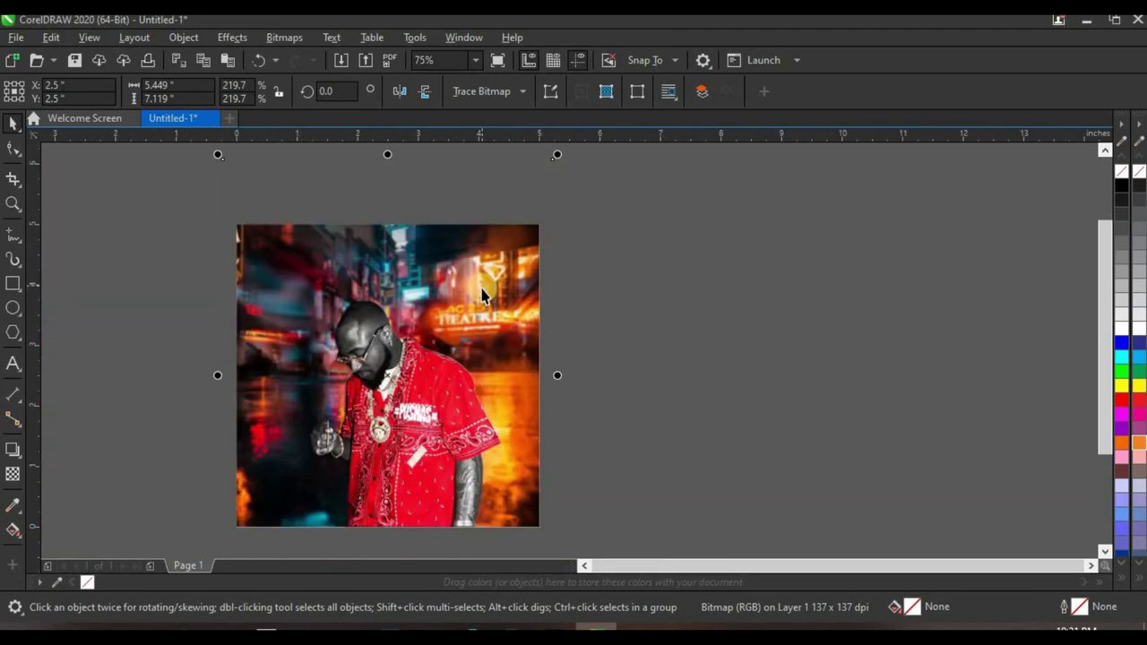
scroll(485, 296, "down", 1)
scroll(442, 298, "up", 1)
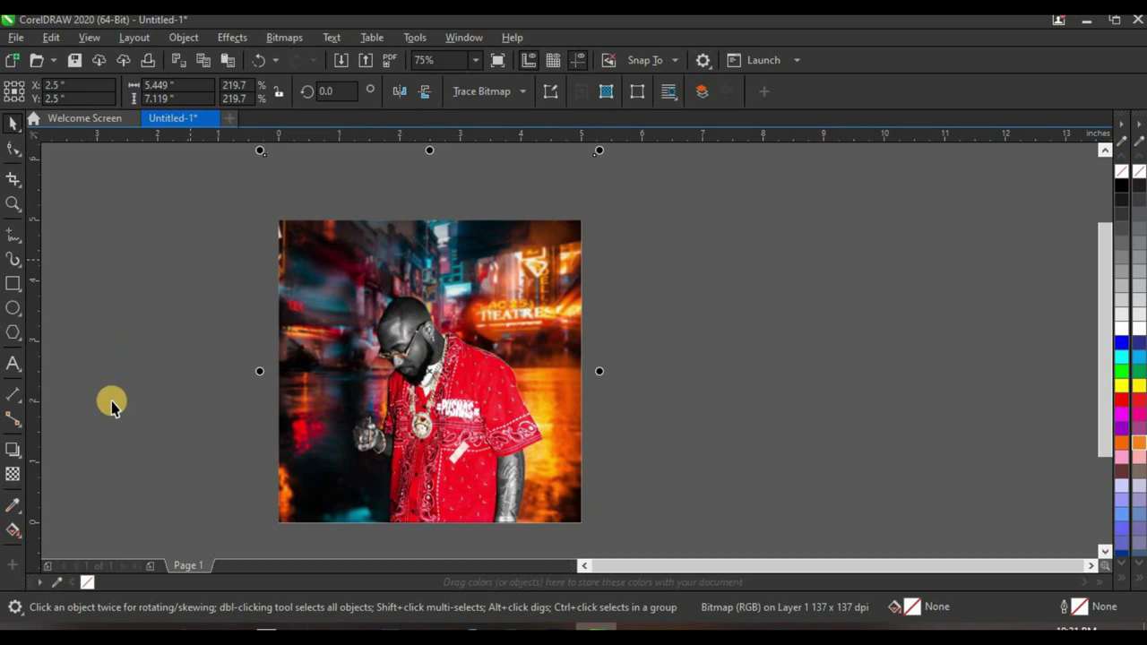
Step: Give the blurred street photo a uniform transparency of 50 and fill the PowerClip rectangle with black
left_click(16, 475)
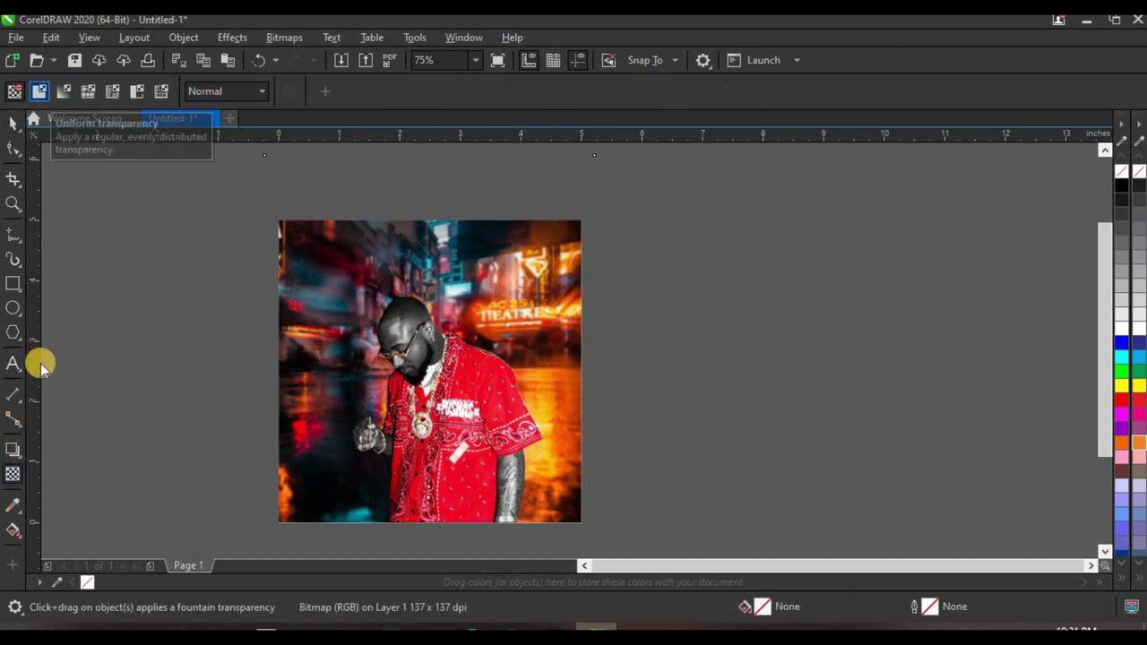
left_click(40, 93)
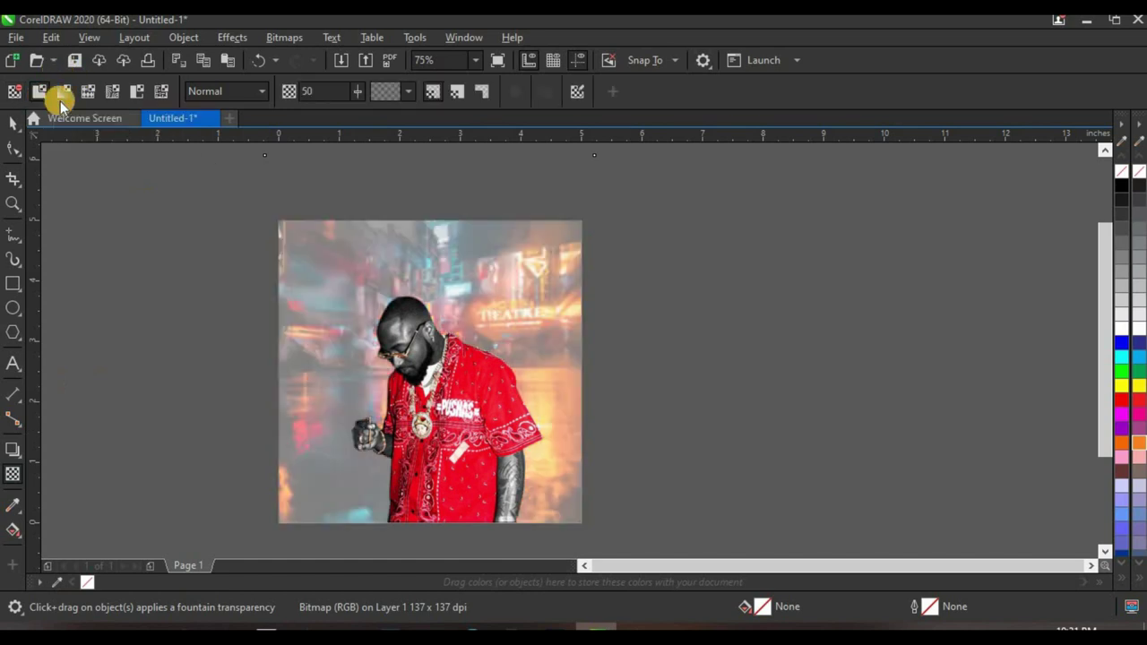
left_click(14, 122)
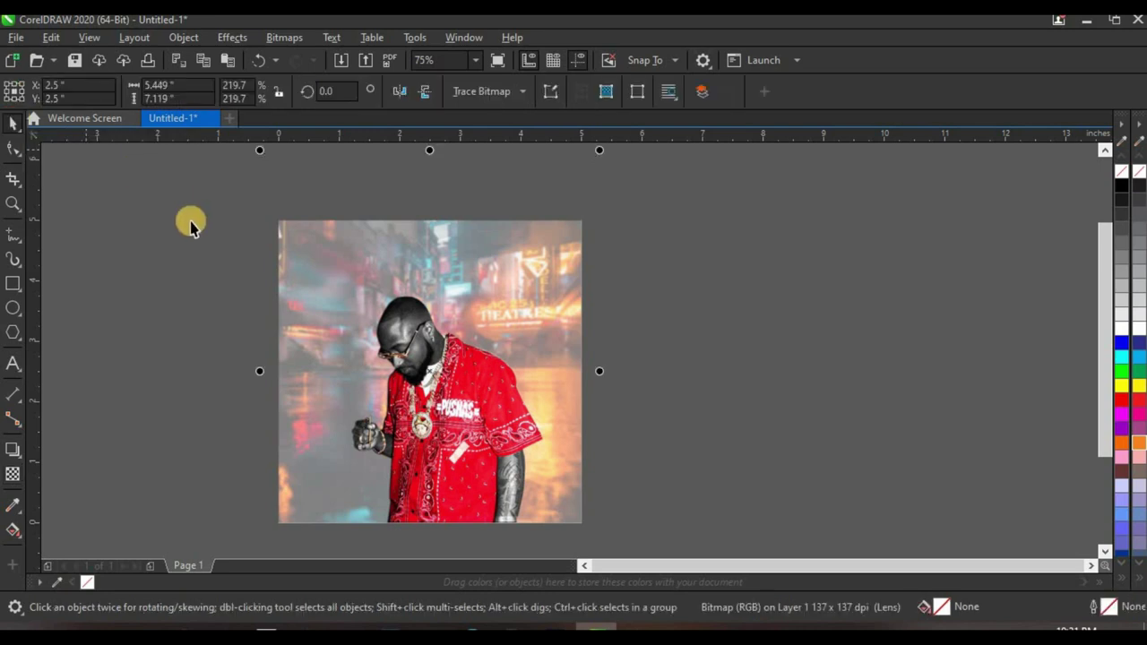
left_click(328, 250)
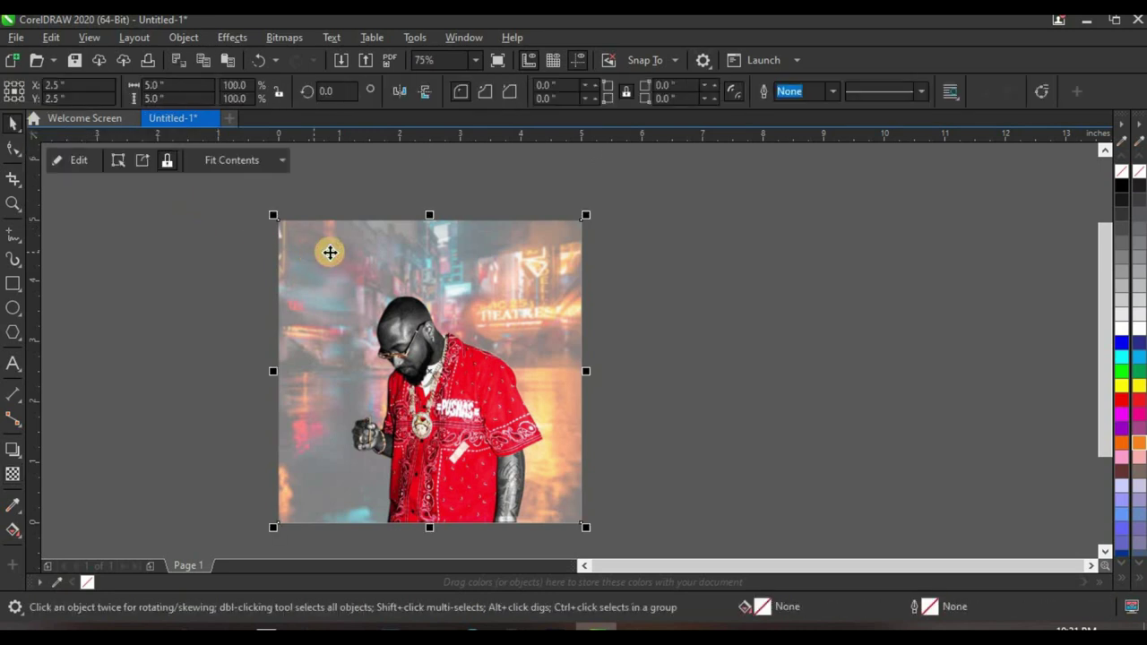
left_click(1123, 186)
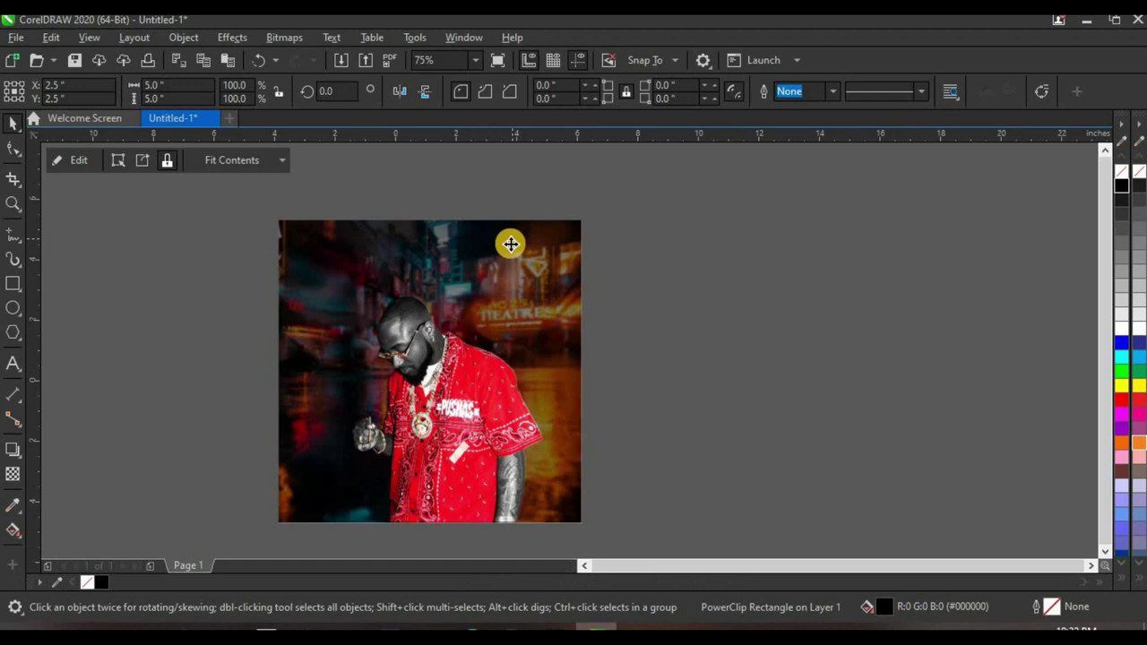
Step: Examine the darkened composition up close and as a whole, checking the man against the neon street background
scroll(516, 235, "up", 2)
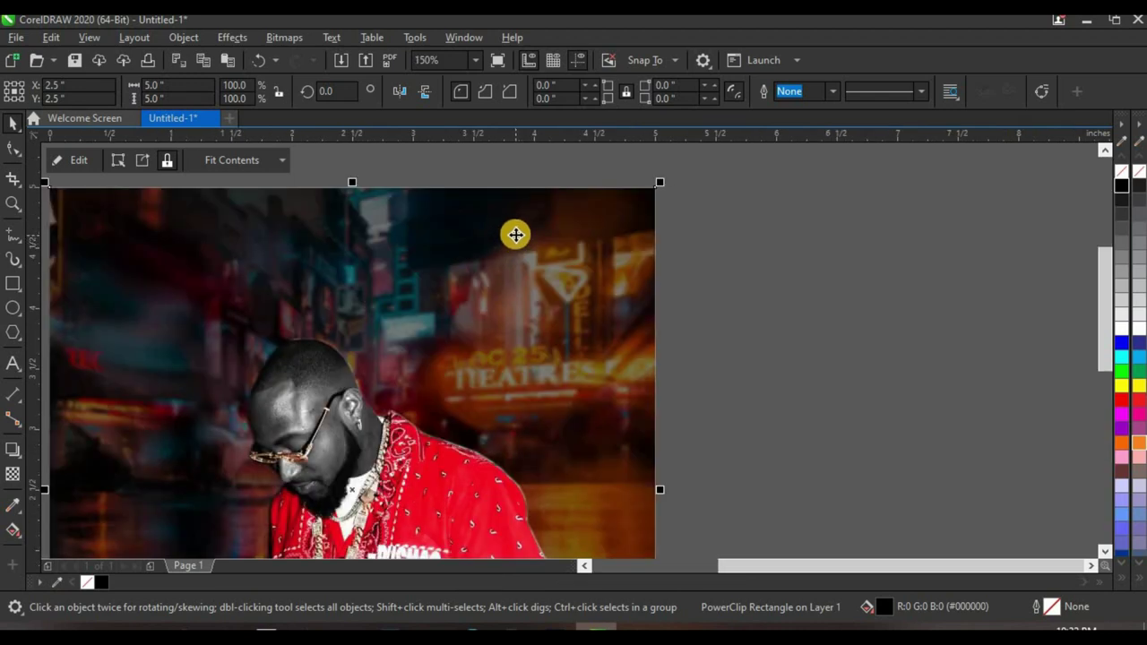
scroll(526, 230, "down", 2)
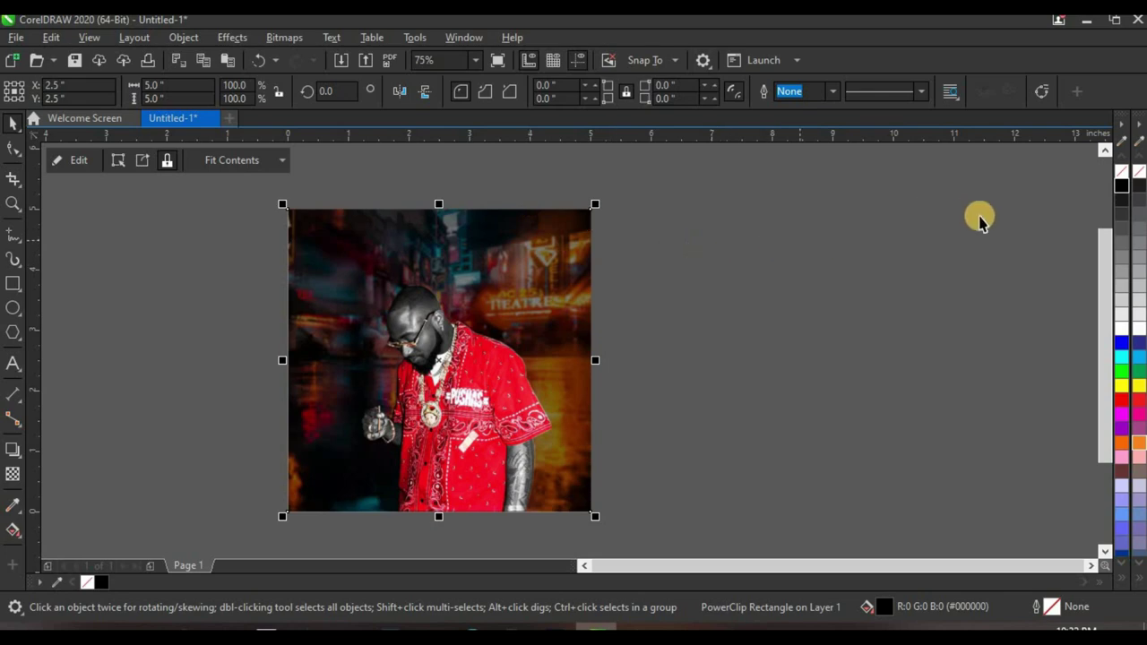
scroll(515, 269, "up", 2)
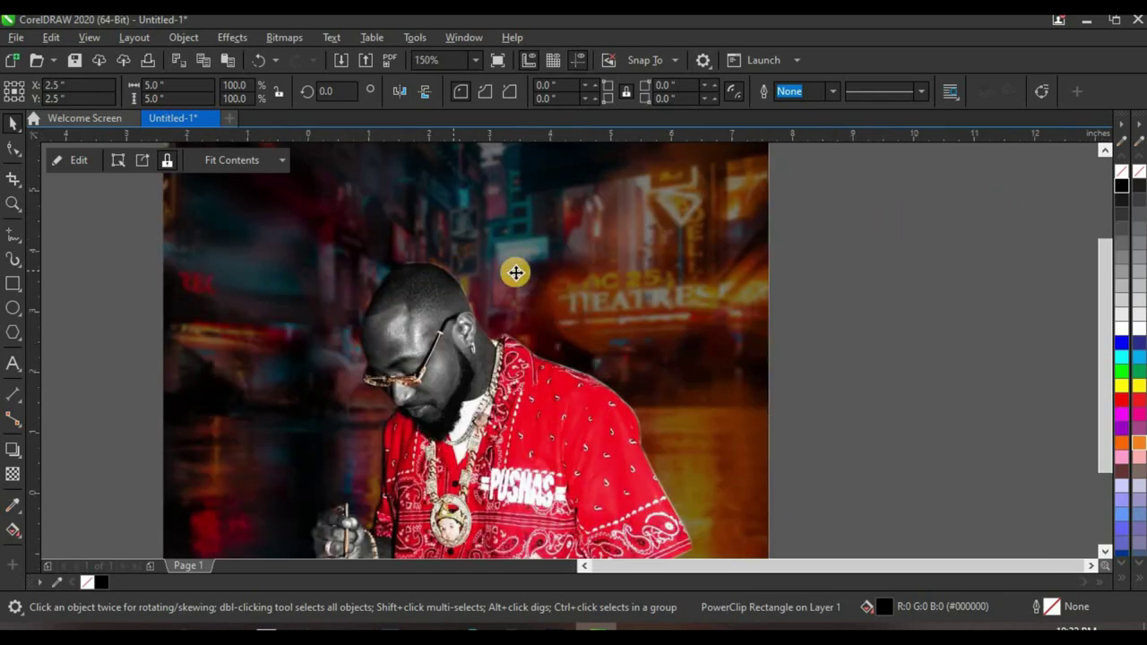
scroll(522, 274, "down", 4)
scroll(522, 274, "up", 2)
left_click(665, 271)
scroll(440, 292, "up", 2)
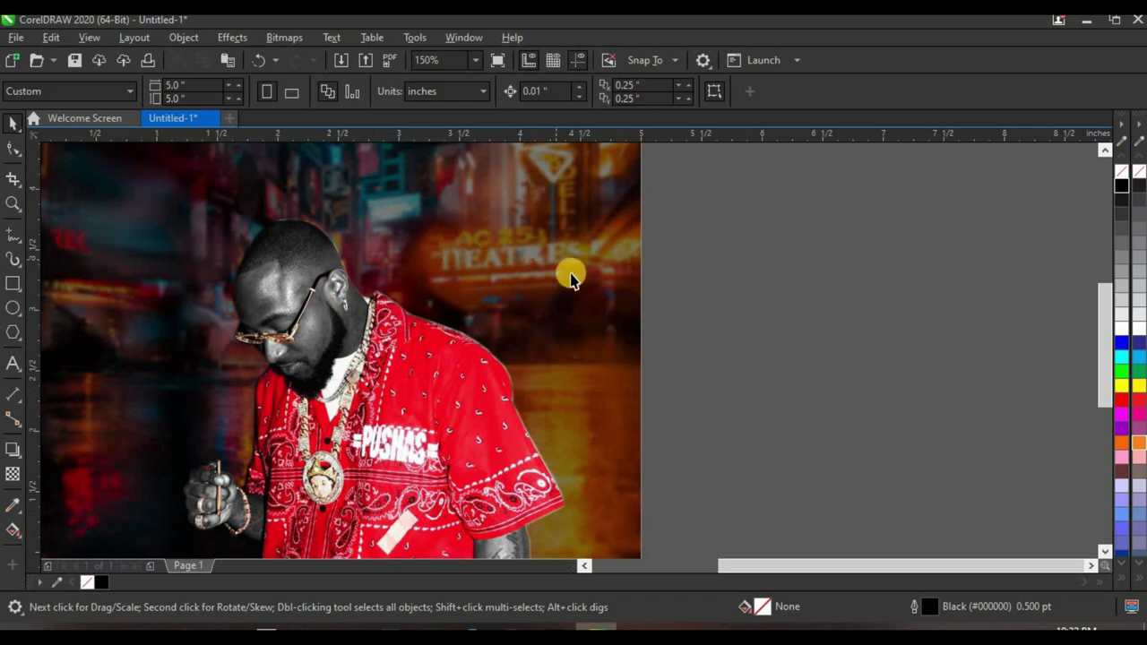
scroll(506, 310, "down", 2)
scroll(524, 313, "up", 2)
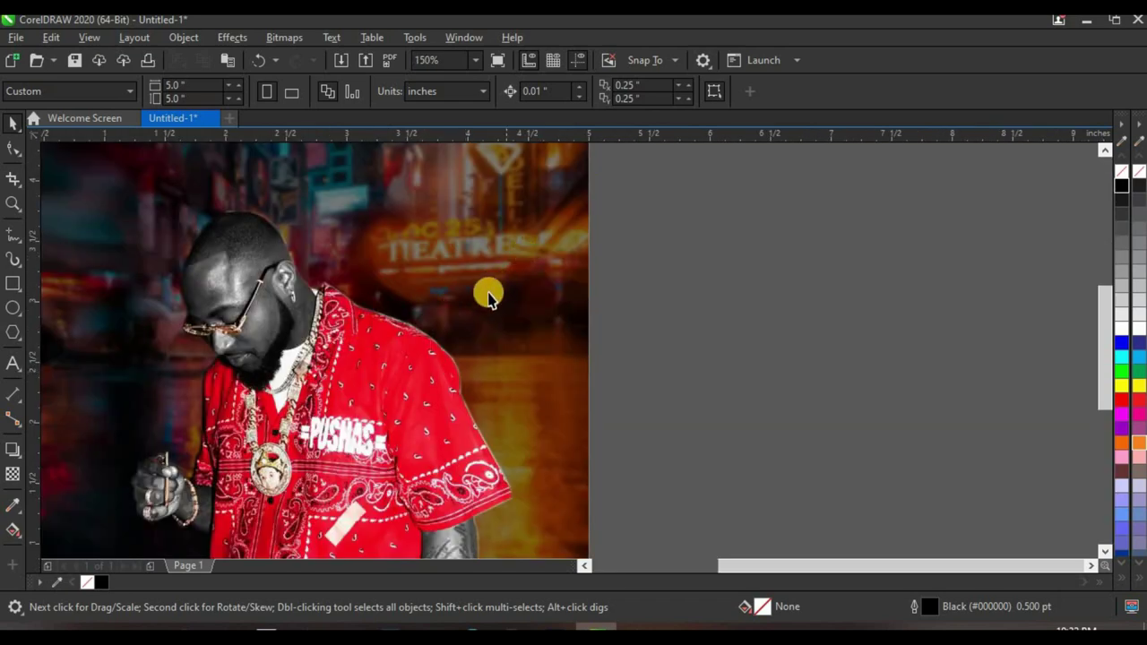
scroll(492, 292, "down", 2)
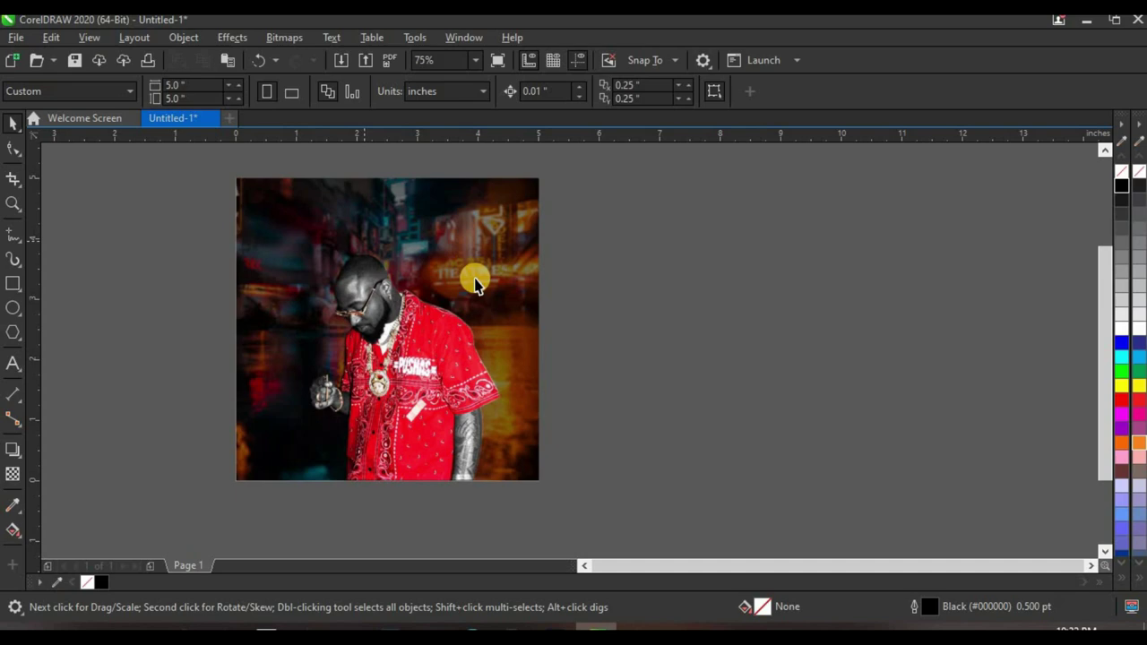
scroll(487, 310, "up", 2)
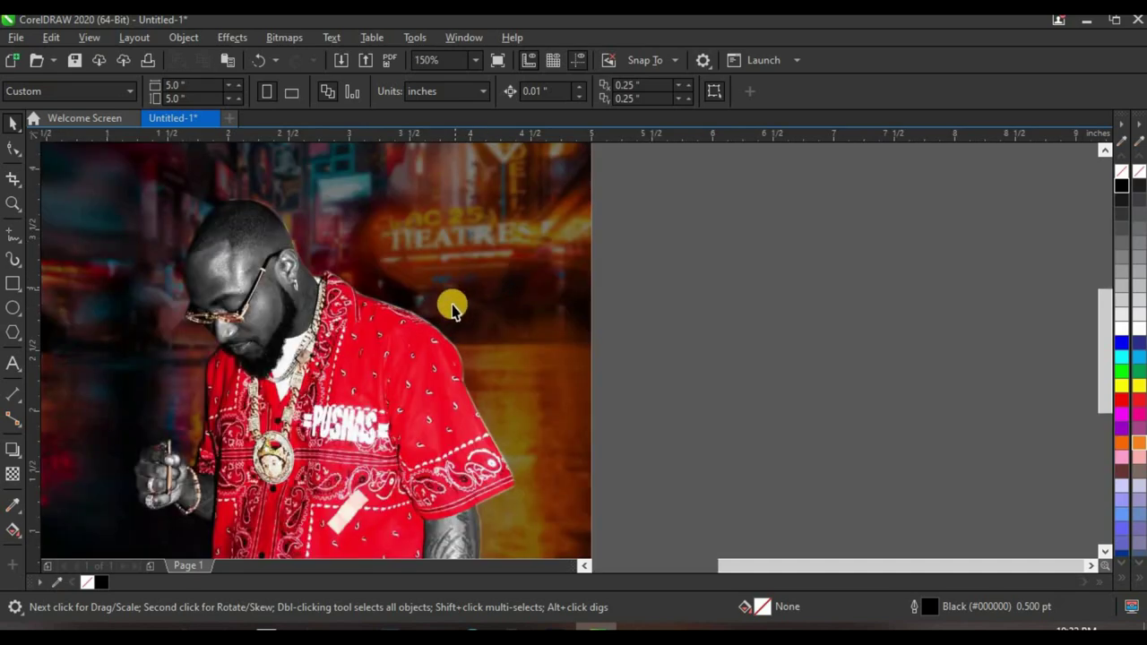
scroll(430, 300, "down", 2)
scroll(484, 262, "up", 2)
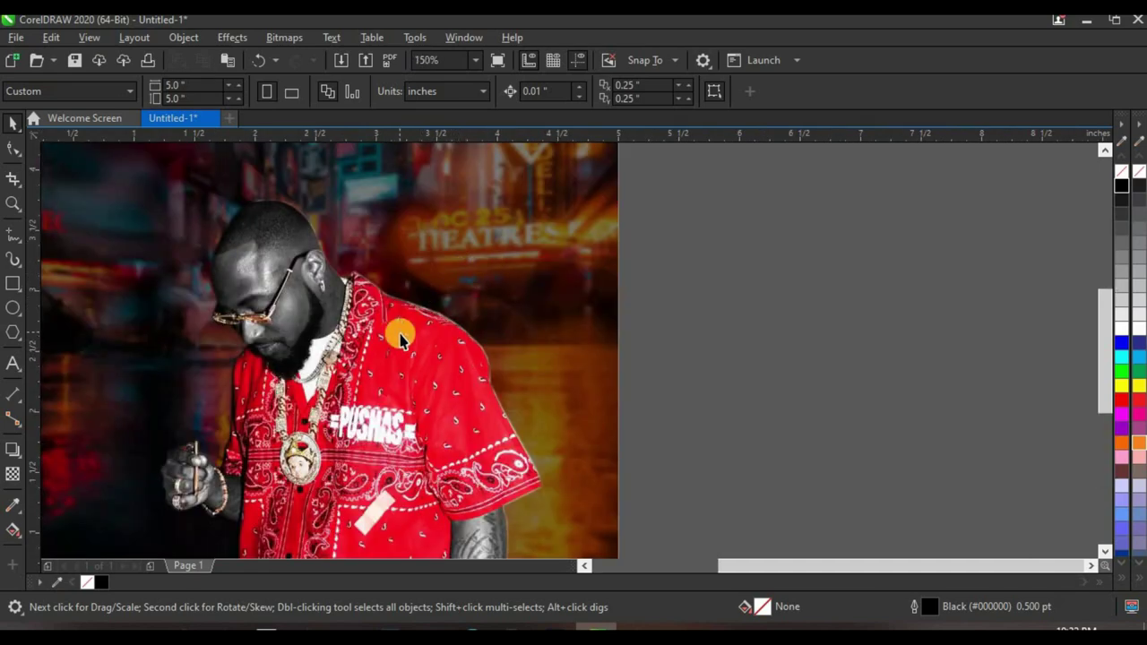
scroll(443, 320, "down", 2)
scroll(420, 310, "up", 2)
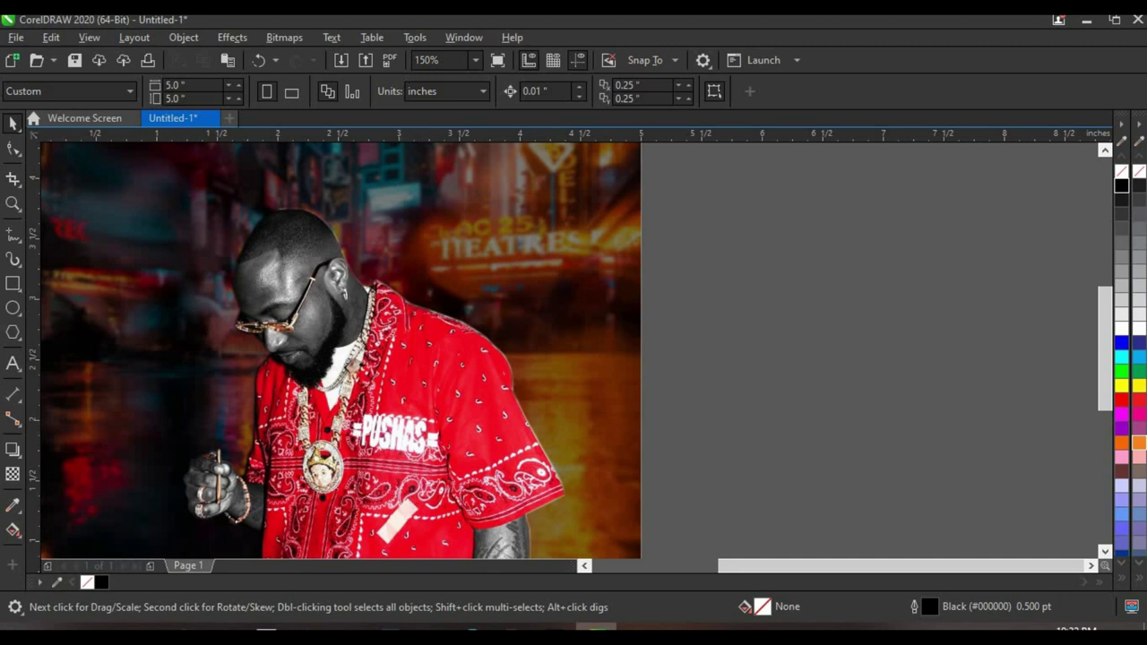
Step: Draw a circle about 2.1 inches in diameter beside the page, fill it yellow and remove its outline
left_click(11, 308)
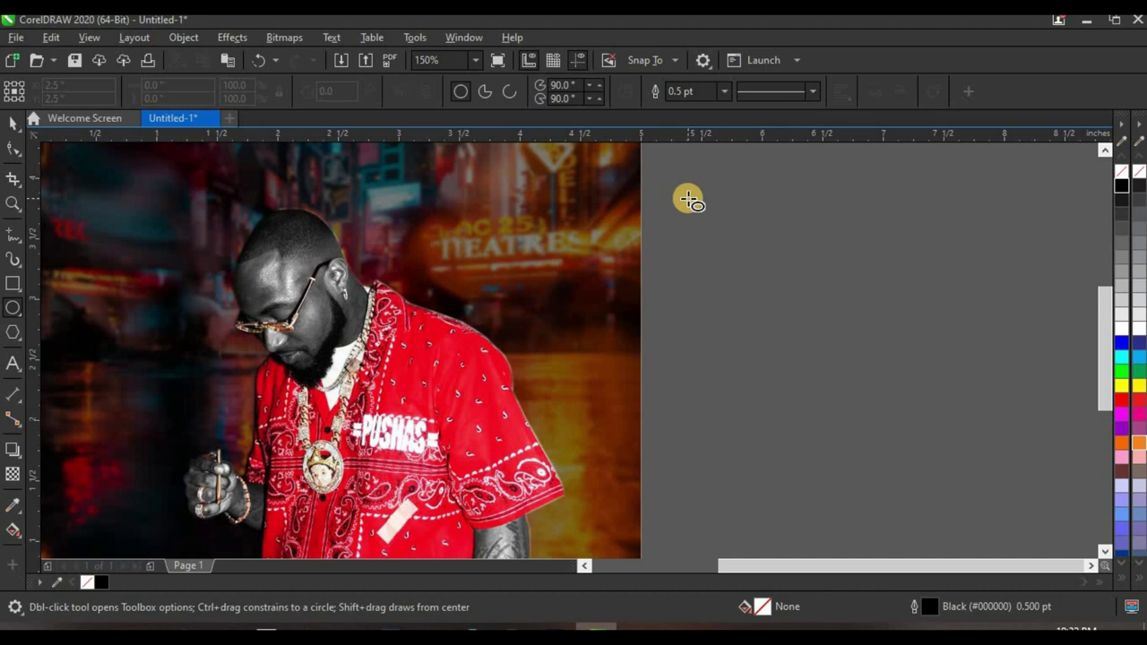
left_click_drag(693, 195, 887, 457)
key("space")
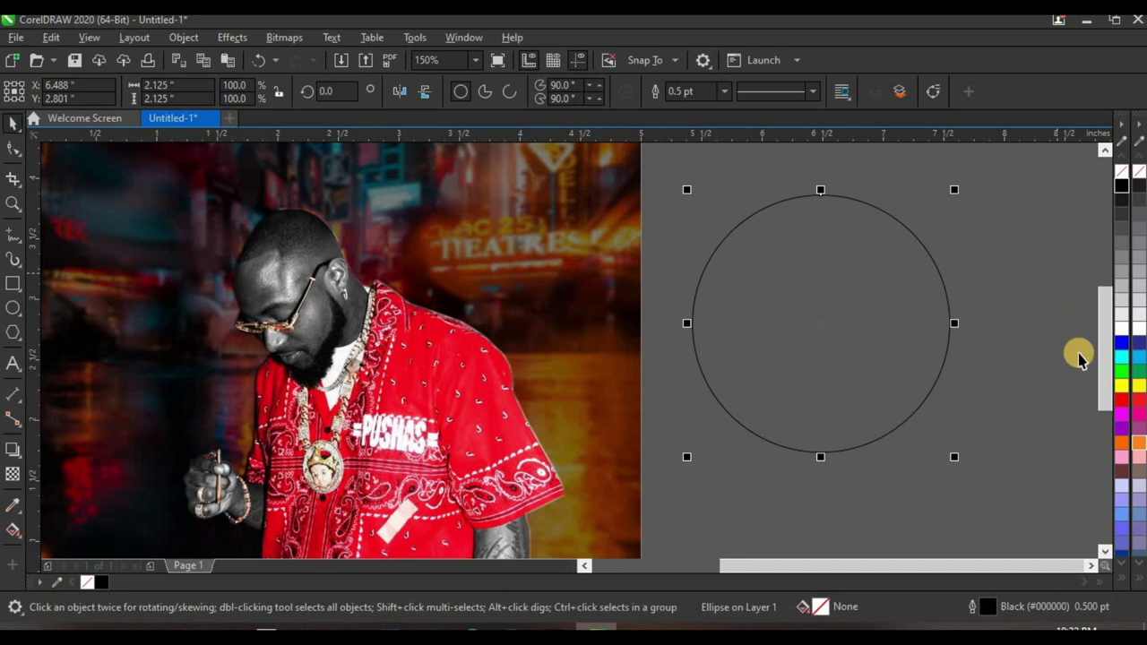
left_click(1121, 392)
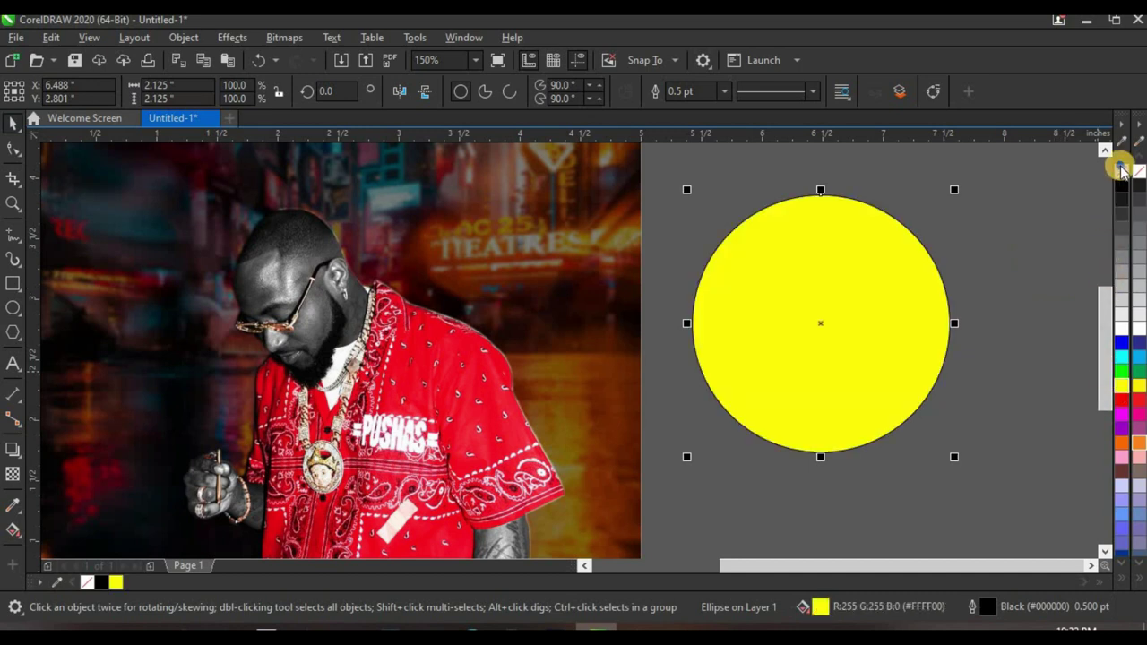
right_click(1124, 172)
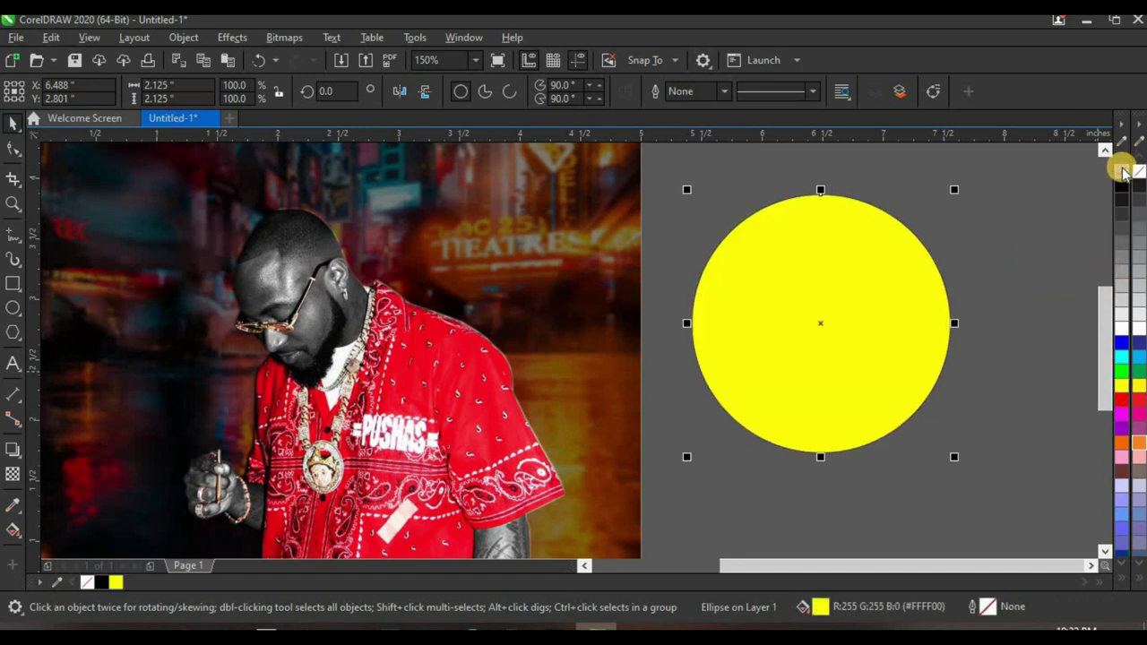
Step: Convert the yellow circle to a 300 dpi RGB bitmap with anti-aliasing and a transparent background
left_click(283, 38)
left_click(292, 61)
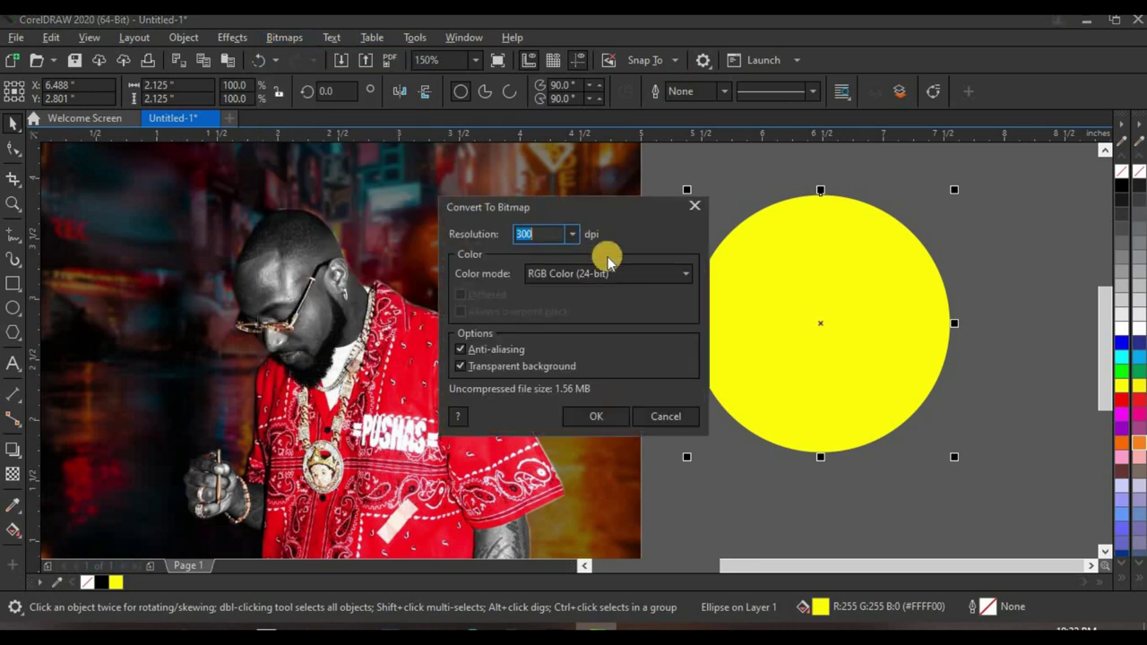
left_click(587, 417)
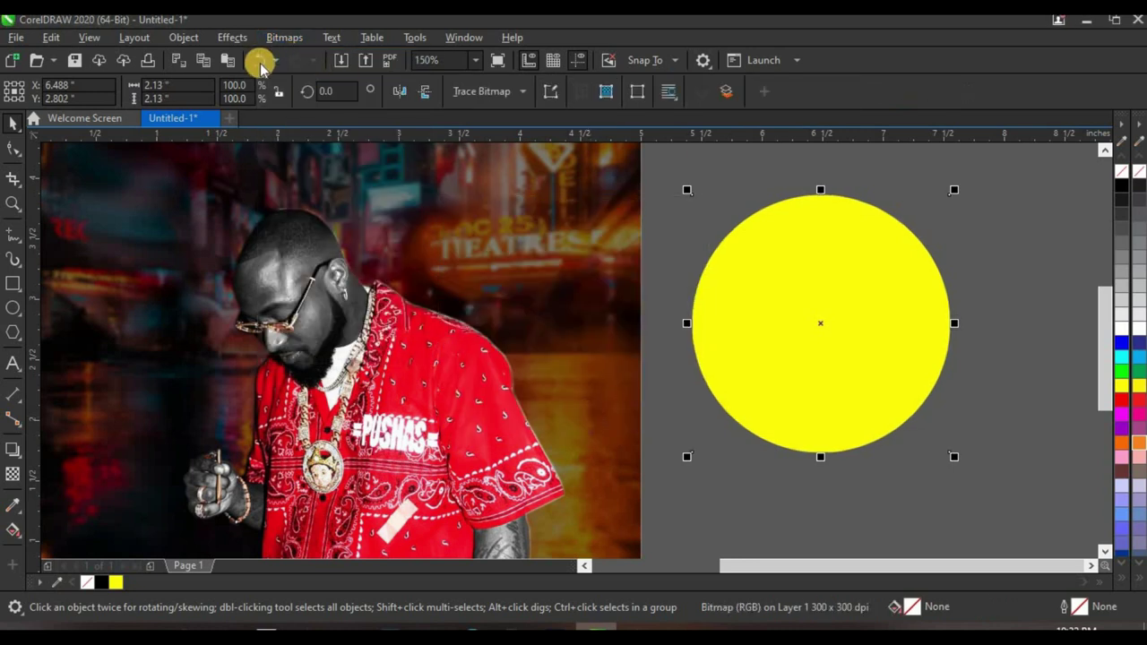
Step: Apply a Gaussian Blur with a radius of 103.5 pixels to the yellow circle bitmap
left_click(230, 38)
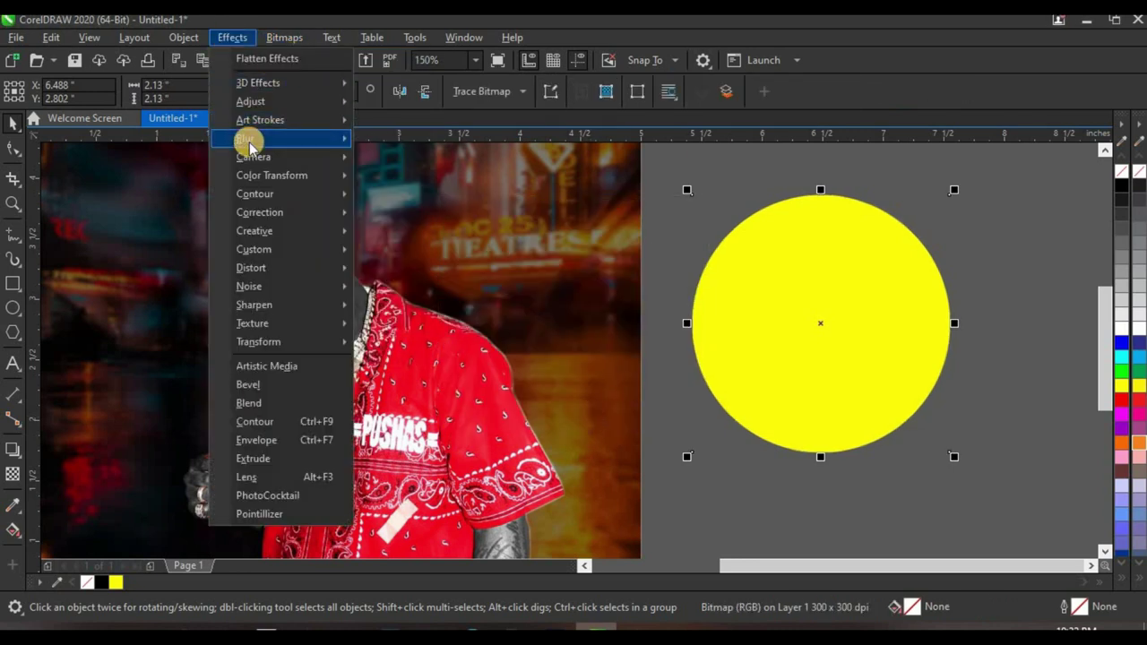
mouse_move(295, 142)
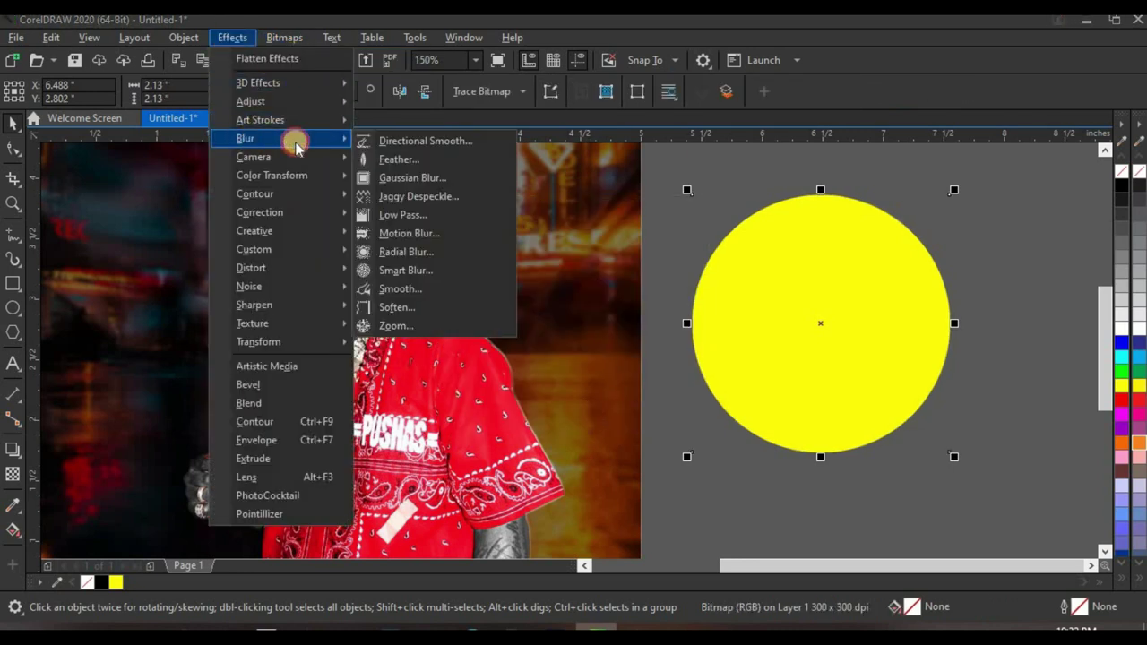
left_click(408, 180)
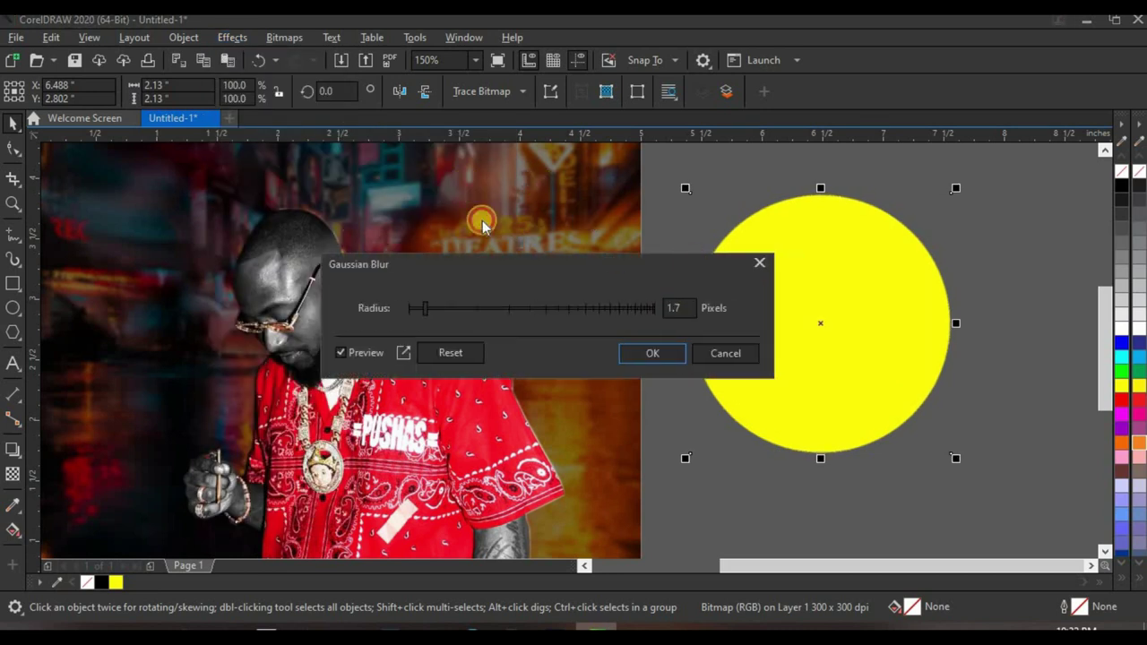
left_click_drag(663, 261, 482, 222)
left_click_drag(246, 273, 395, 277)
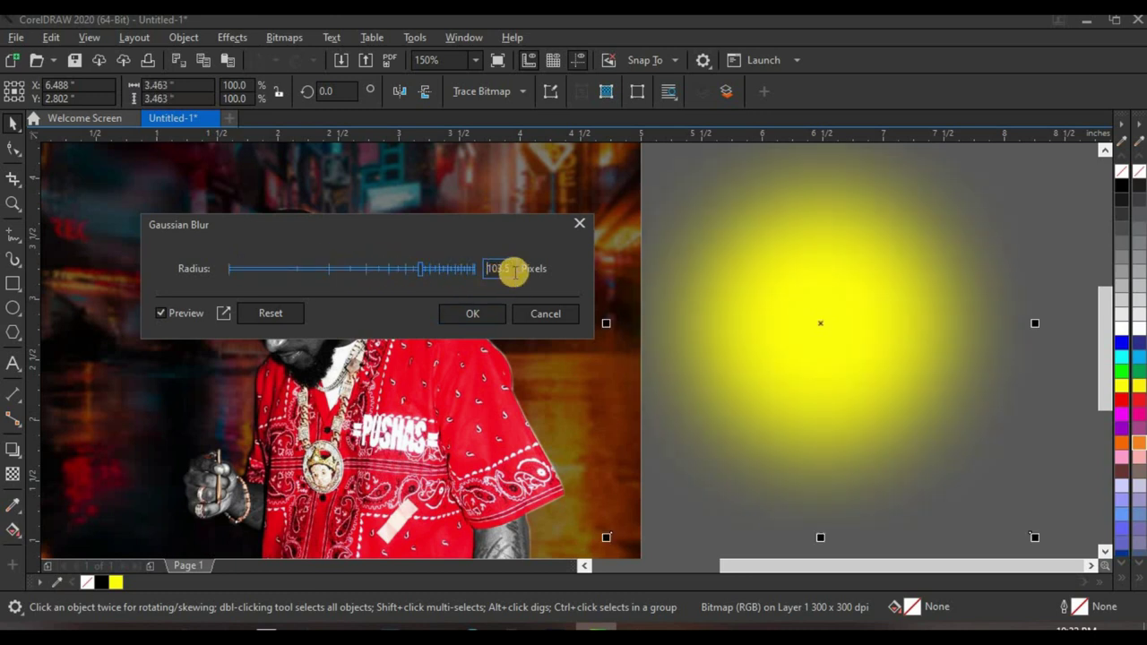
left_click(492, 315)
Step: Scale the blurred yellow glow down to about 1.9 inches and PowerClip it inside the rectangle holding the man
scroll(773, 307, "down", 5)
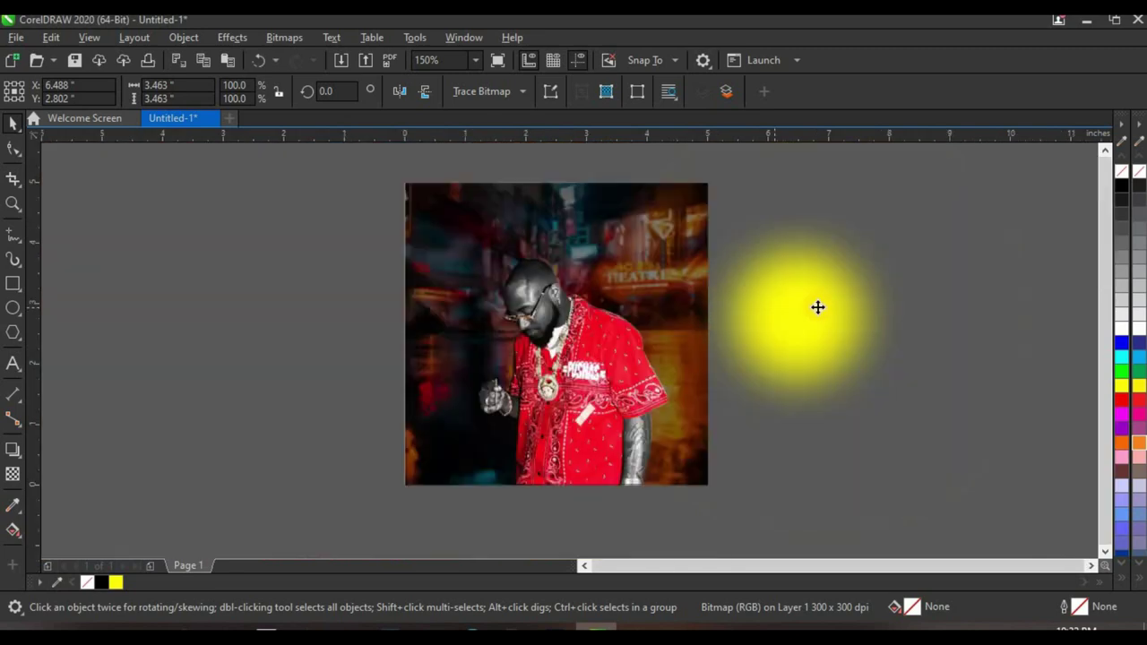
left_click_drag(843, 257, 795, 309)
scroll(795, 309, "up", 3)
right_click(779, 320)
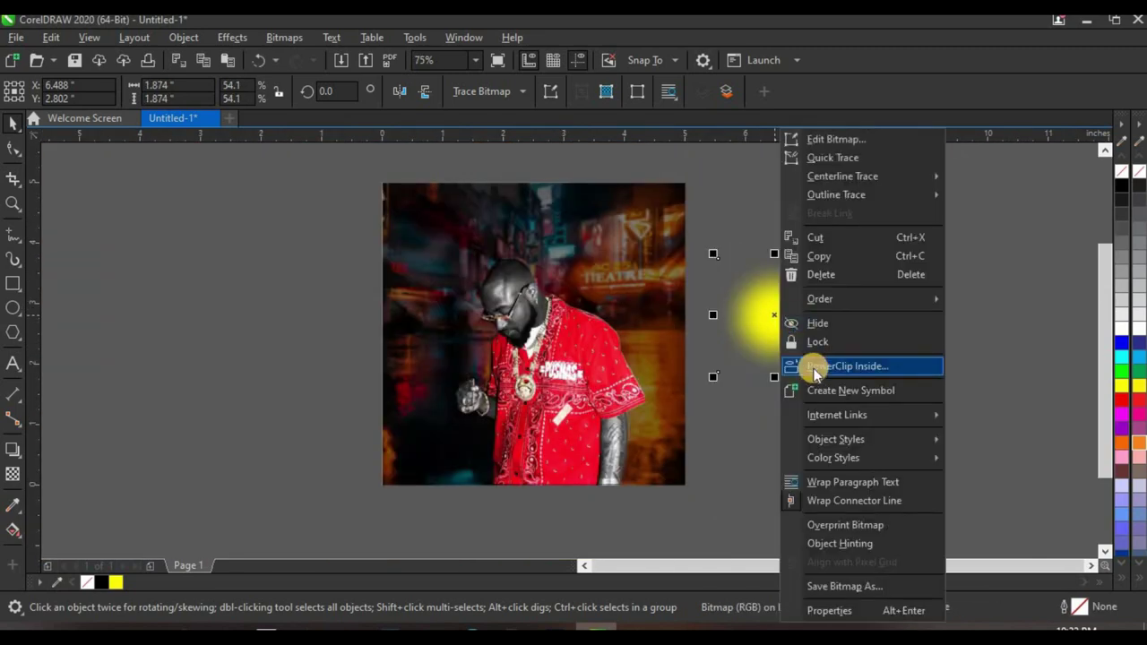
left_click(823, 366)
left_click(587, 345)
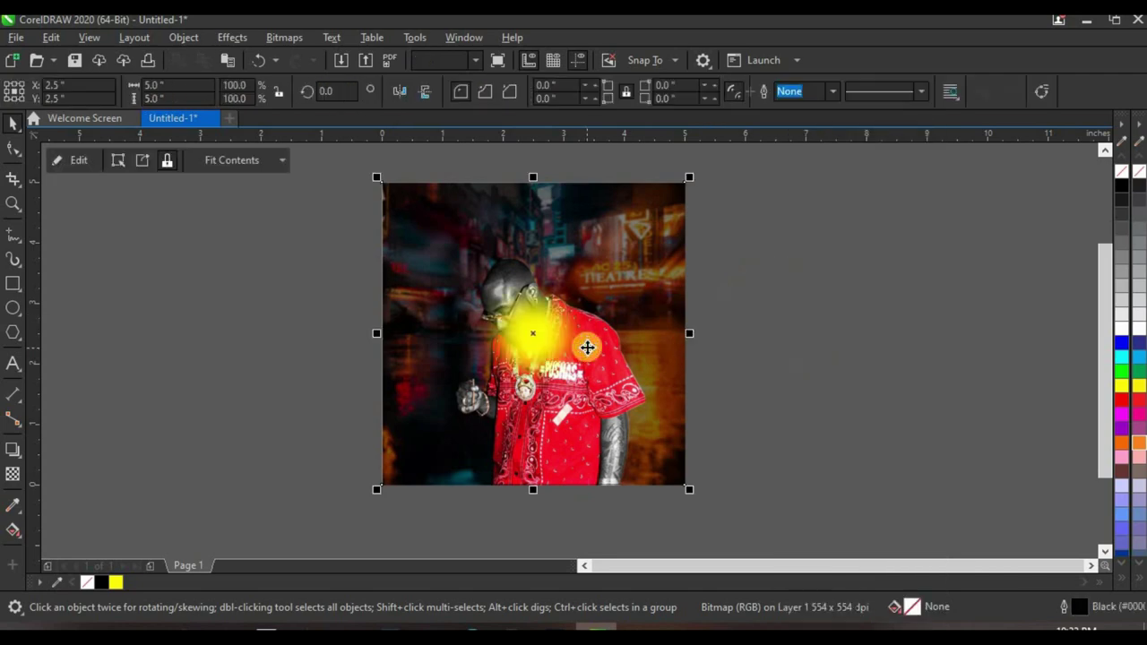
double_click(587, 322)
scroll(587, 322, "up", 1)
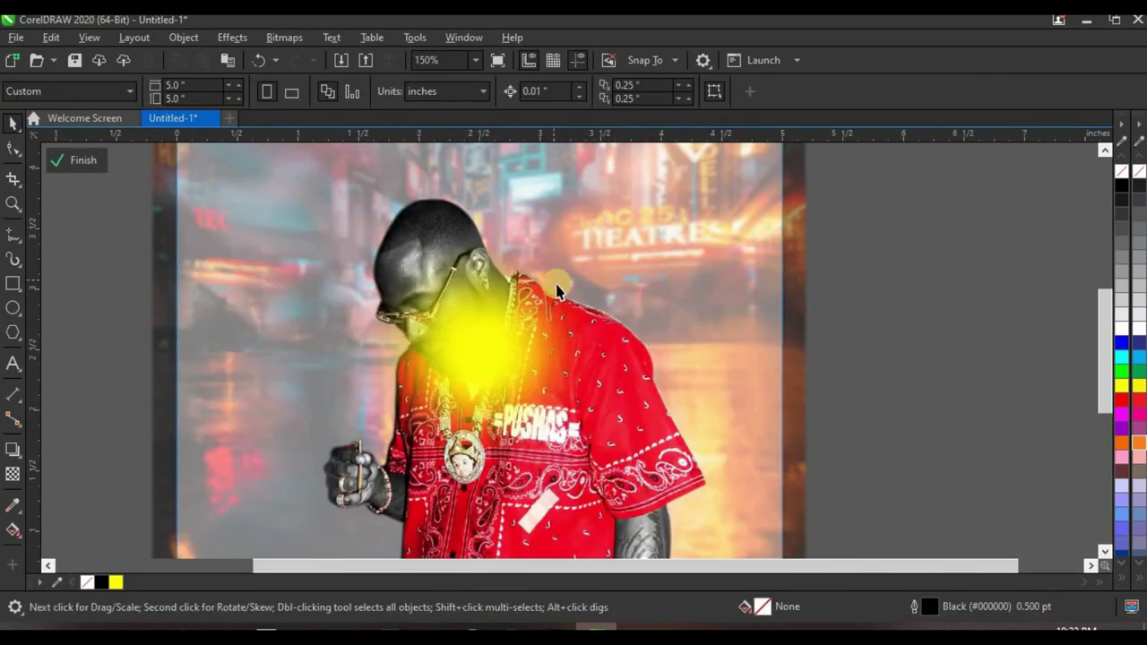
scroll(570, 300, "down", 2)
left_click(771, 286, "ctrl")
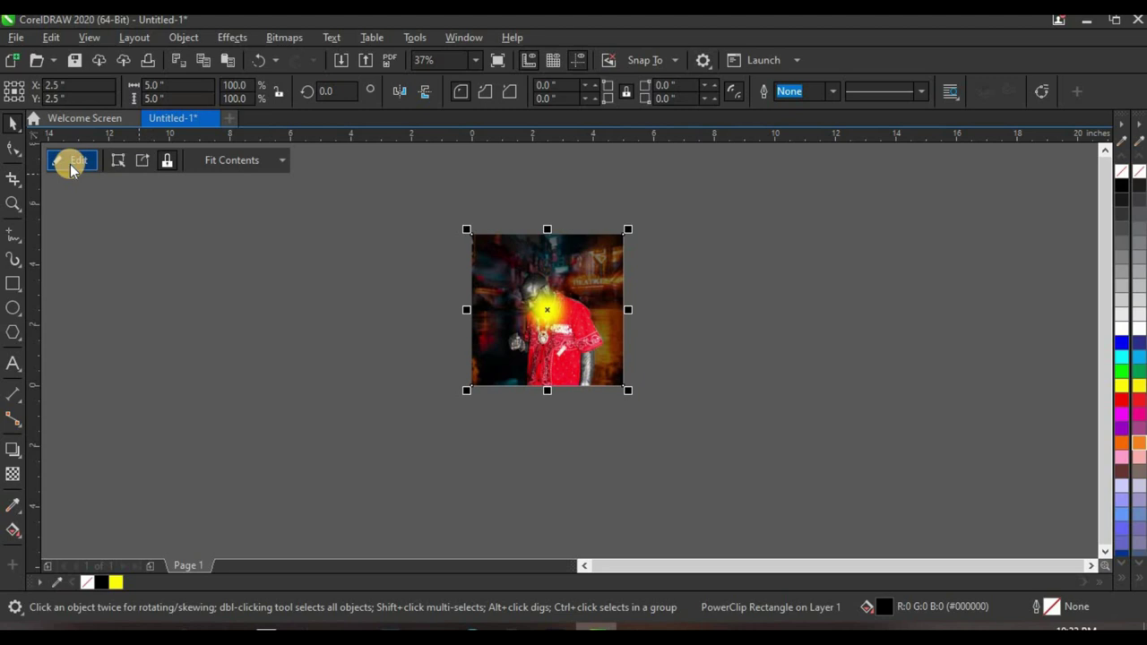
Step: Open the PowerClip contents for editing and move the yellow glow onto the man's shoulder nearest the theatre sign
left_click(510, 272)
left_click(545, 274)
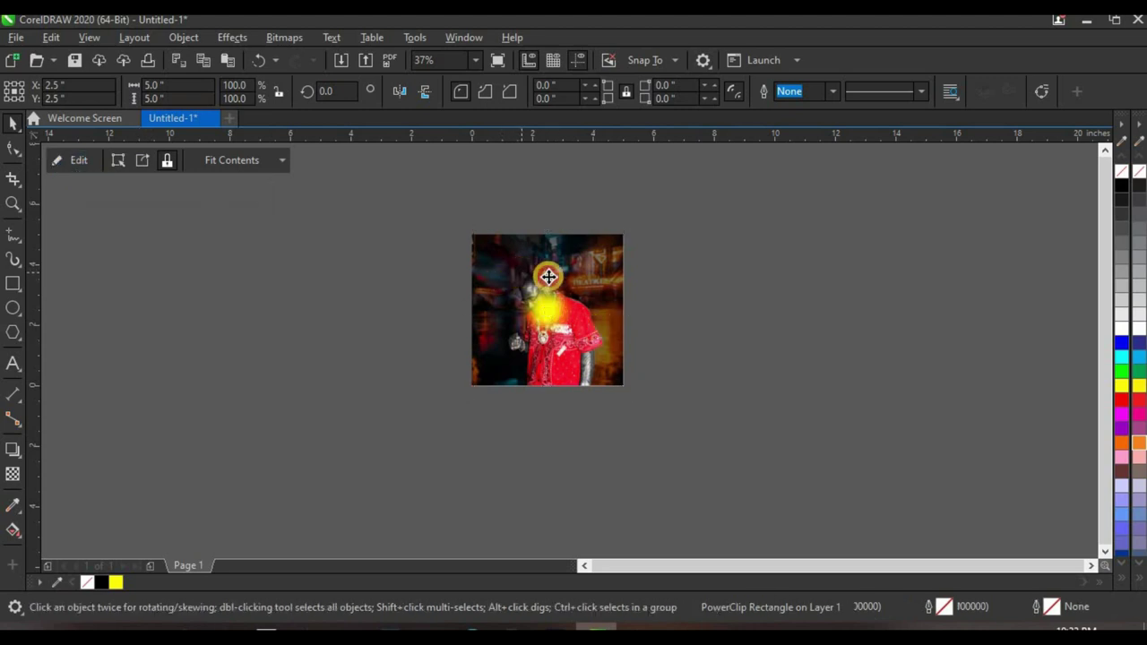
scroll(545, 274, "up", 1)
left_click(71, 168)
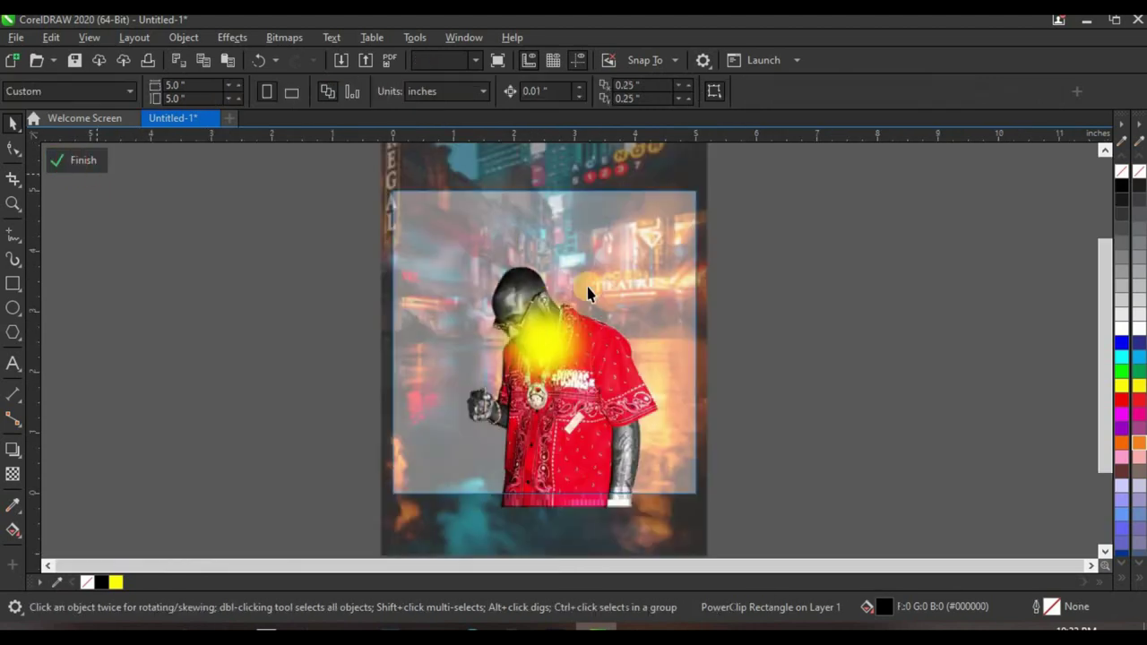
scroll(587, 296, "up", 2)
left_click_drag(521, 387, 698, 383)
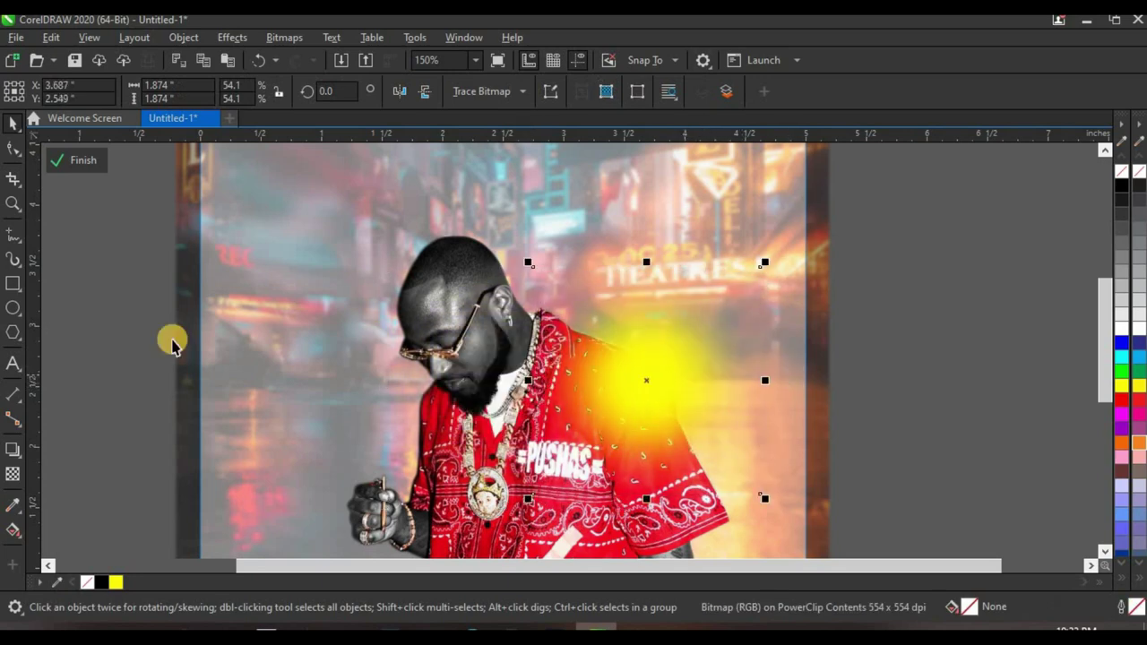
Step: Set the yellow glow's transparency merge mode to Overlay
left_click(13, 478)
left_click(215, 92)
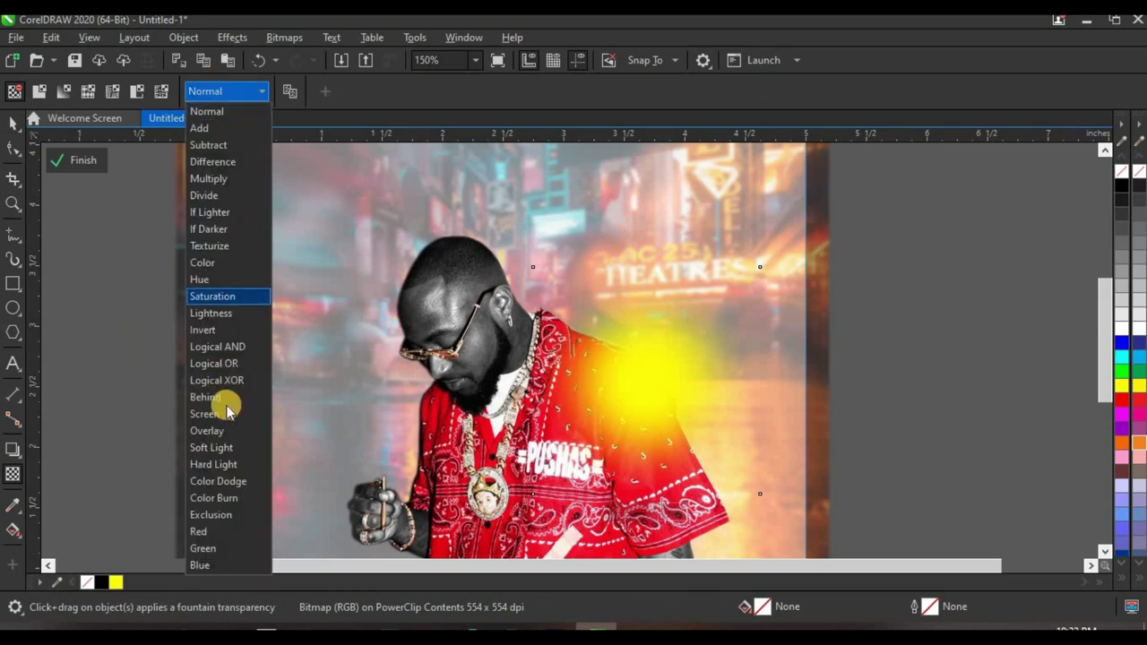
left_click(221, 433)
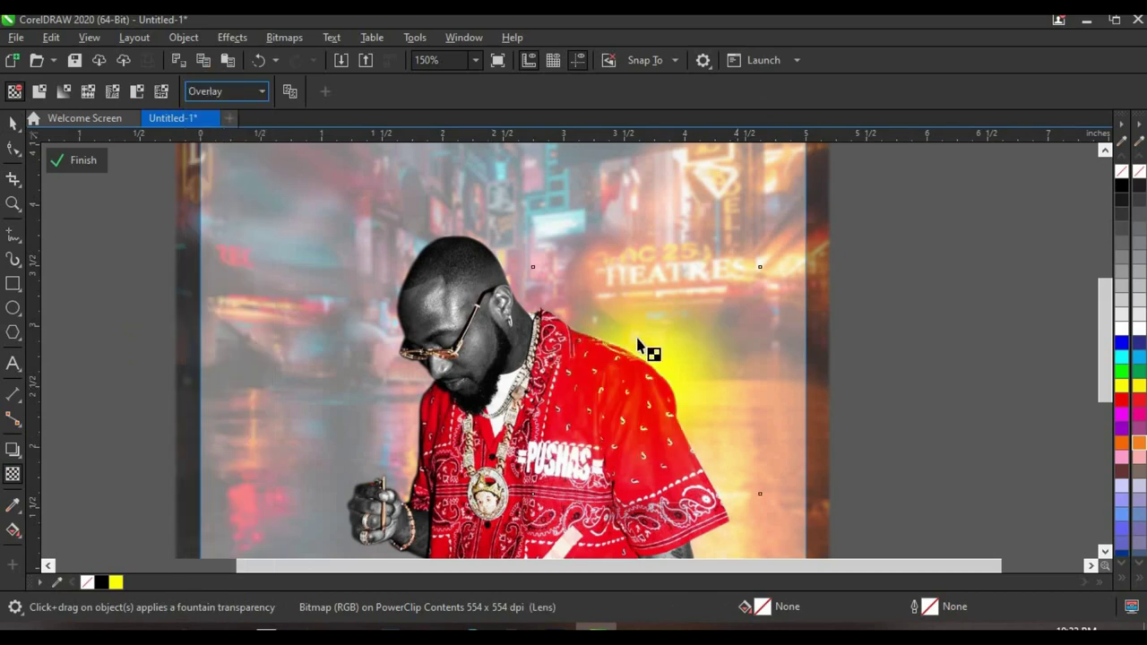
scroll(594, 410, "up", 4)
scroll(584, 388, "down", 2)
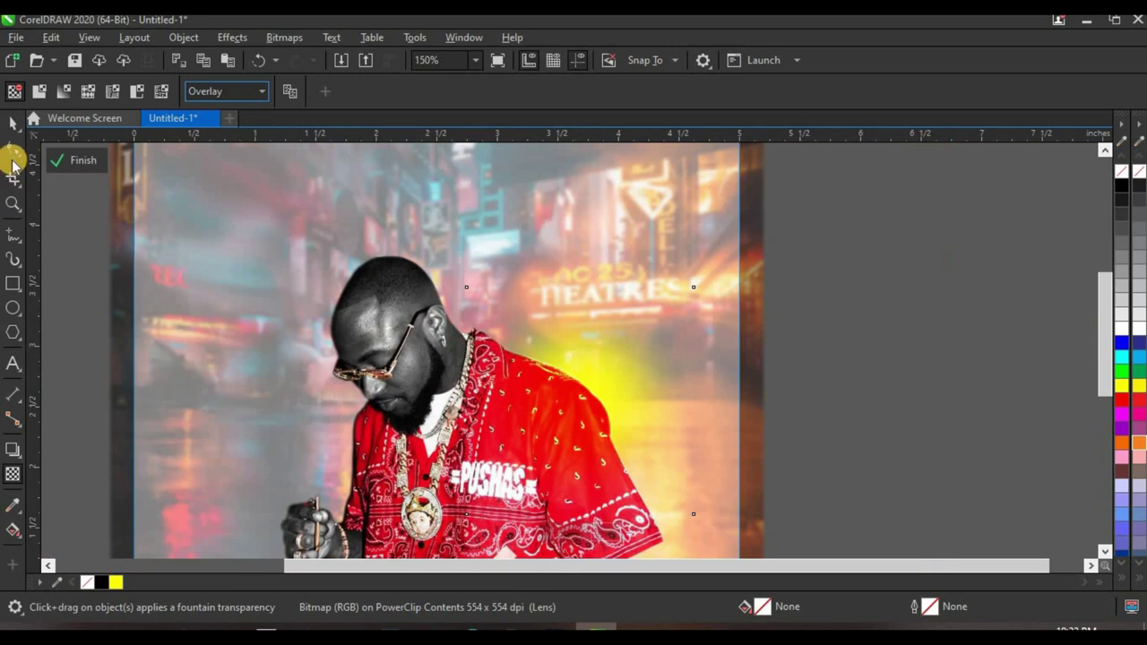
Step: Shift the glow up over the shoulder and squash its height to about 1.08 inches, keeping the width
left_click(13, 123)
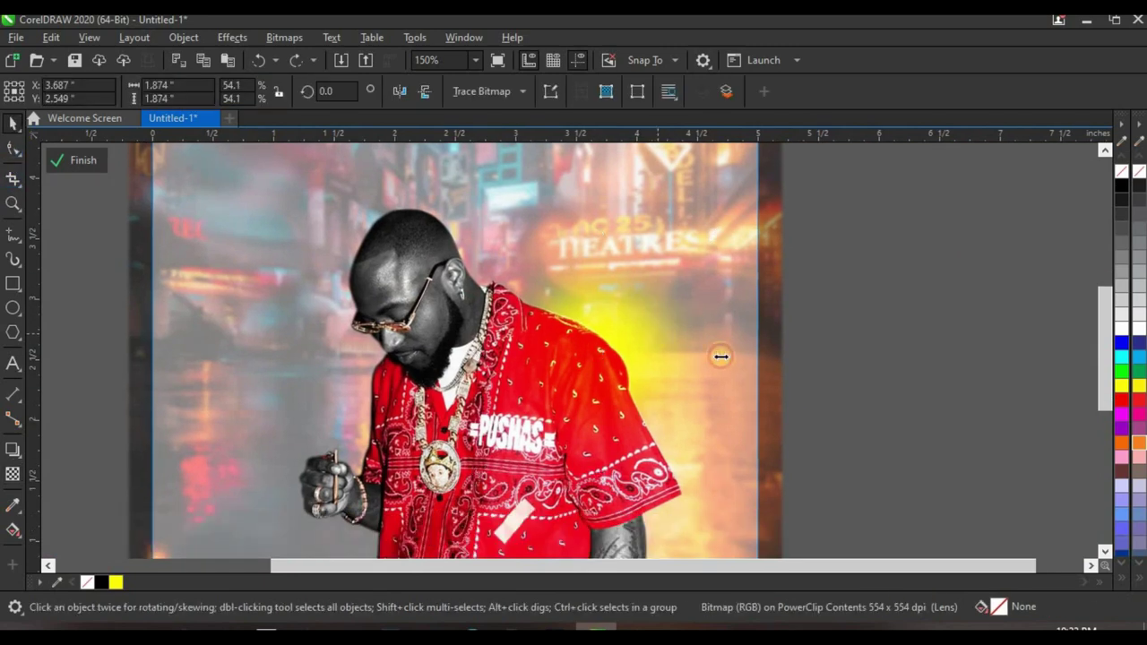
scroll(720, 356, "up", 2)
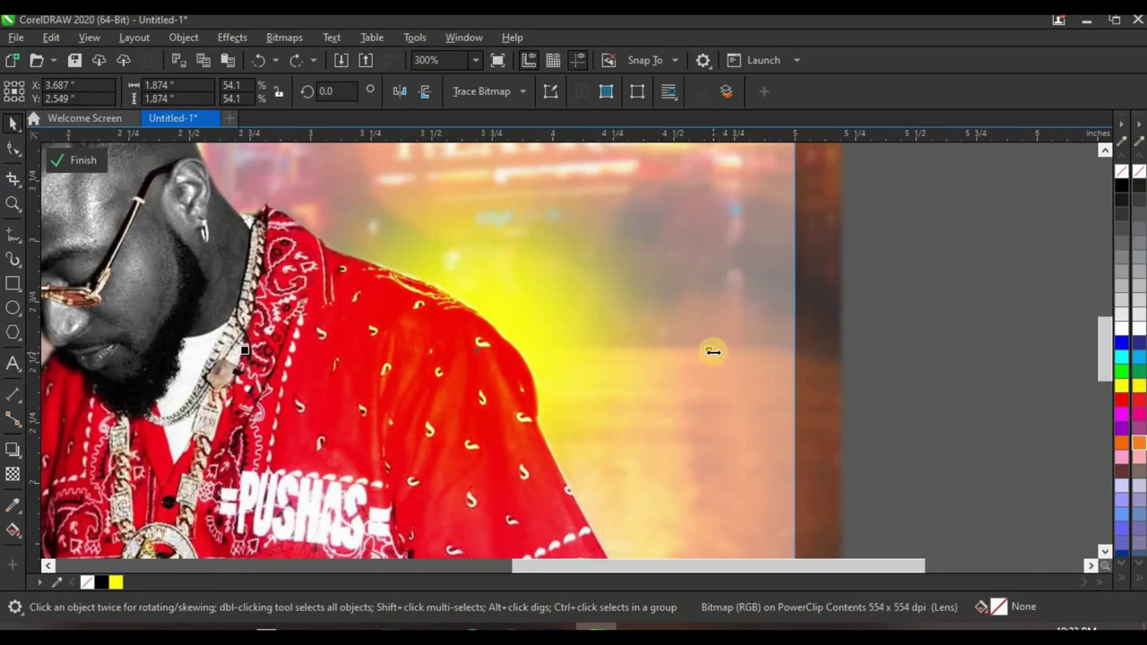
scroll(713, 351, "down", 2)
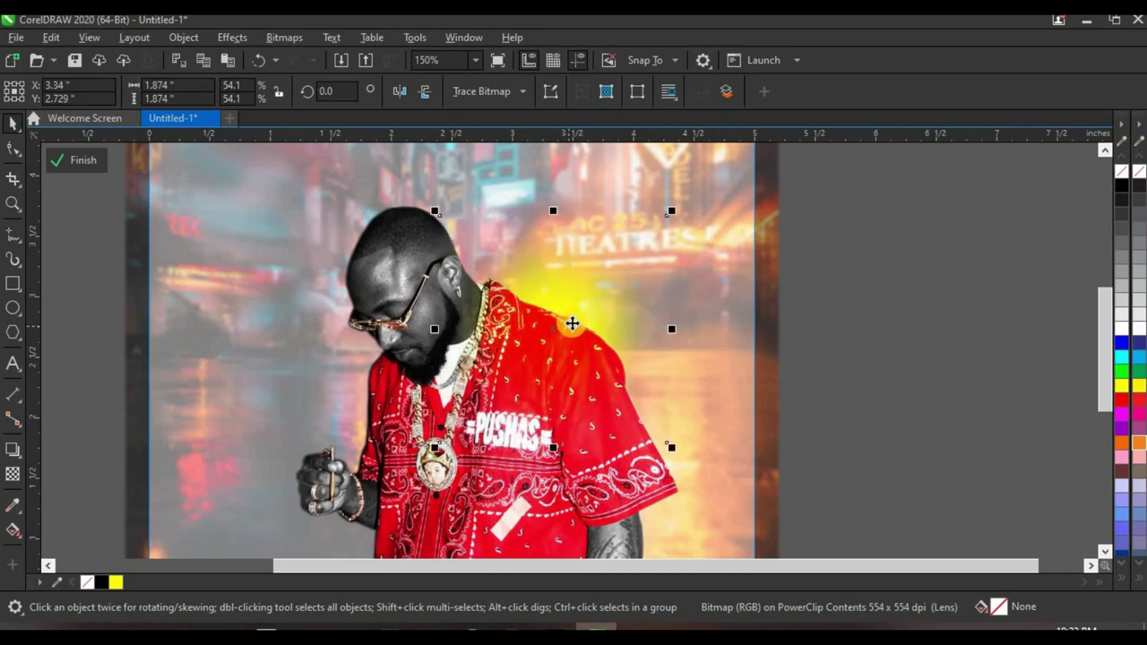
scroll(546, 328, "up", 2)
scroll(550, 328, "down", 2)
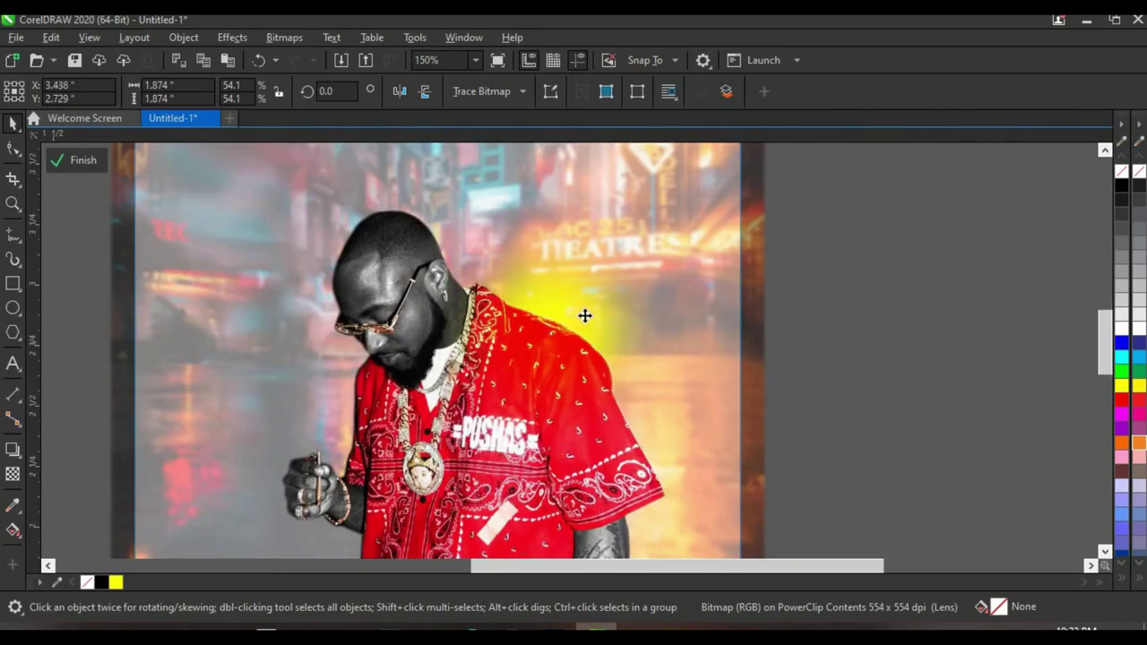
scroll(584, 316, "up", 2)
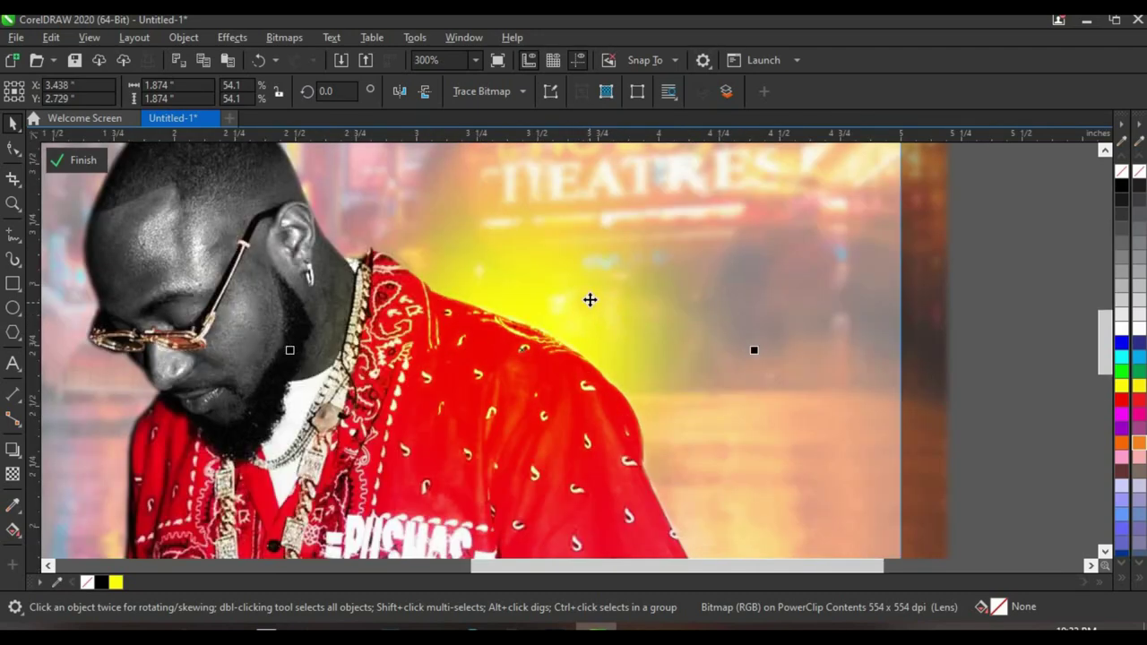
scroll(590, 299, "up", 1)
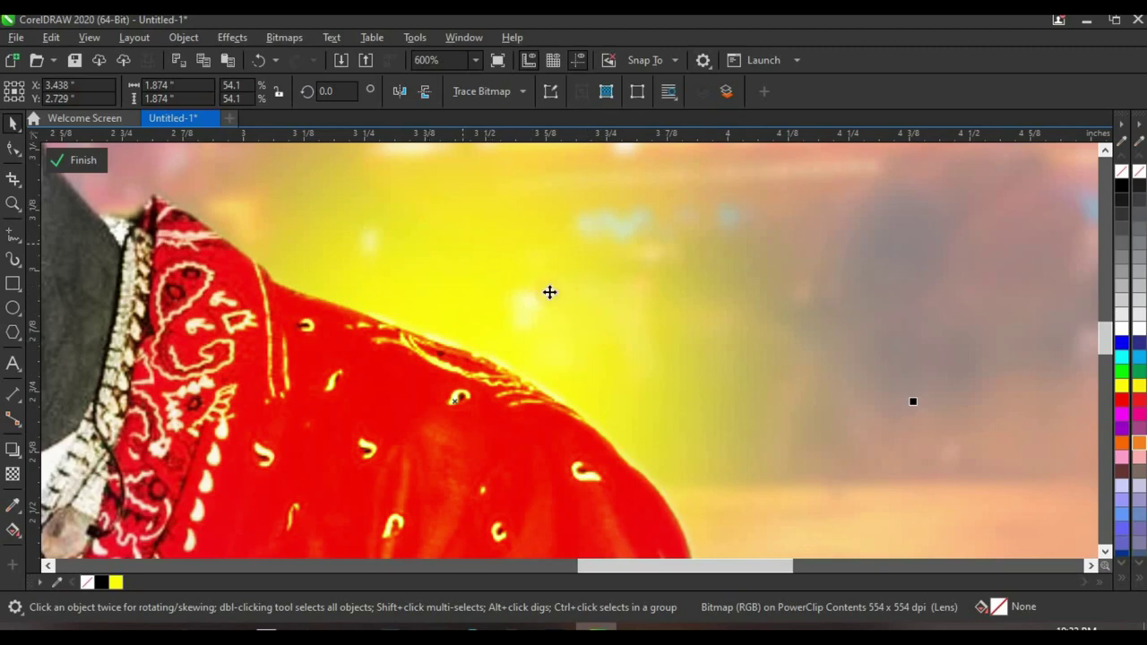
scroll(549, 292, "down", 2)
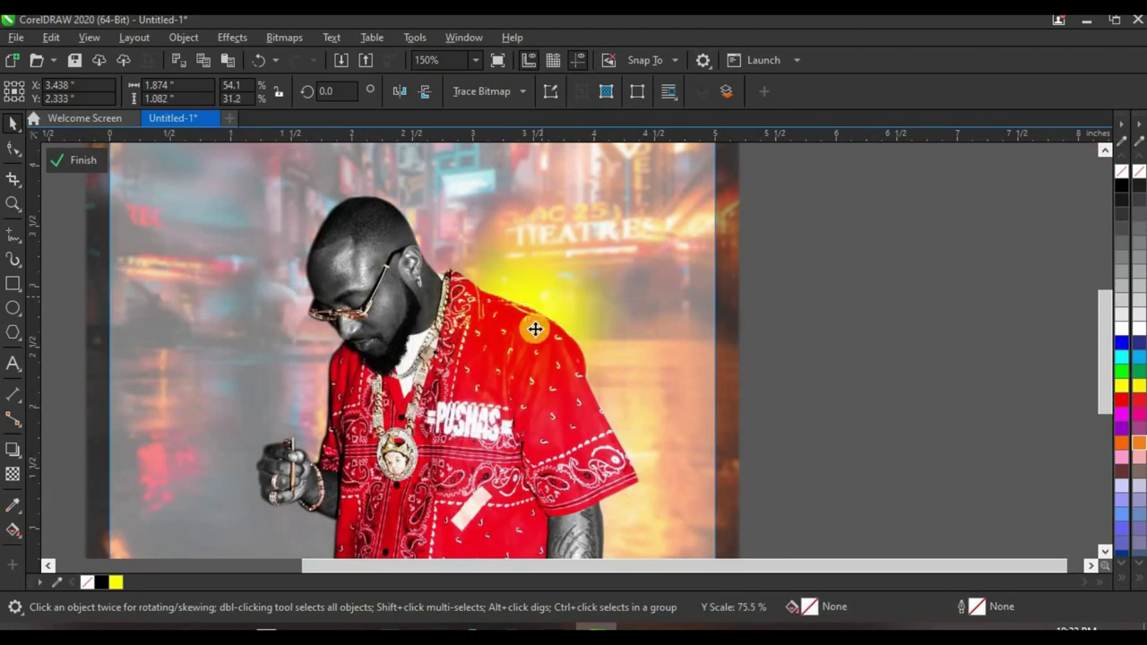
Step: Rotate the flattened glow to about 352 degrees and fit it along the slope of the shoulder
scroll(510, 369, "up", 2)
mouse_move(509, 346)
left_mouse_down()
mouse_move(501, 325)
mouse_move(517, 338)
left_mouse_up()
left_click(702, 248)
left_click_drag(733, 193, 747, 227)
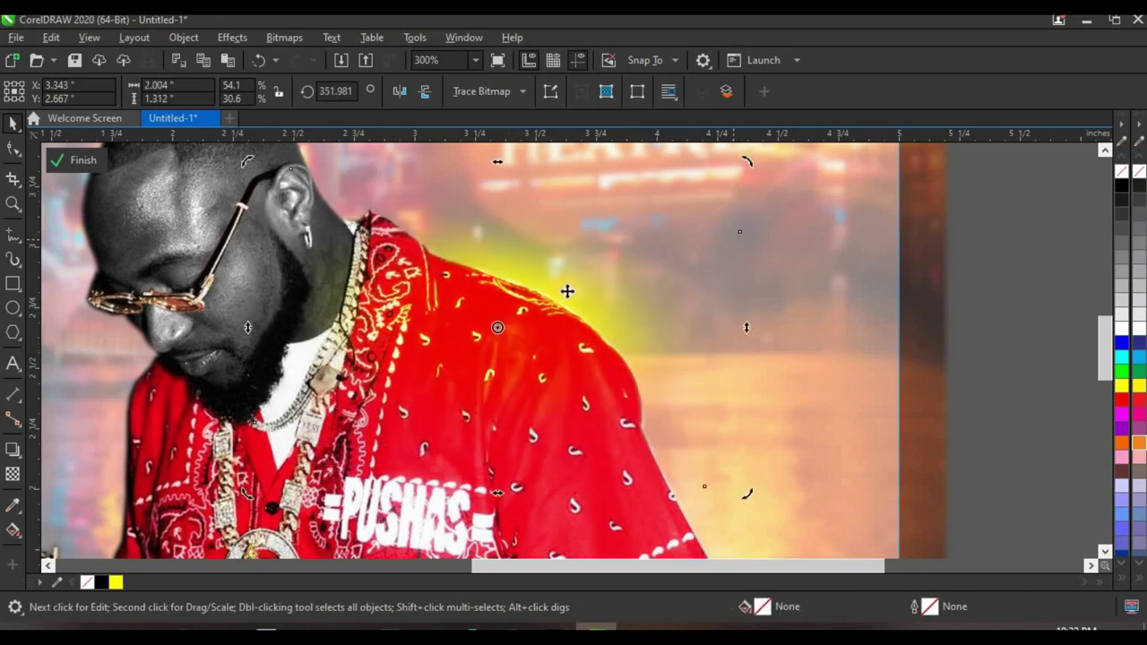
Step: Duplicate the shoulder glow onto the upper sleeve and rotate the copy to about 323.6 degrees
left_click(484, 318)
left_click_drag(484, 318, 598, 407)
left_click(681, 406)
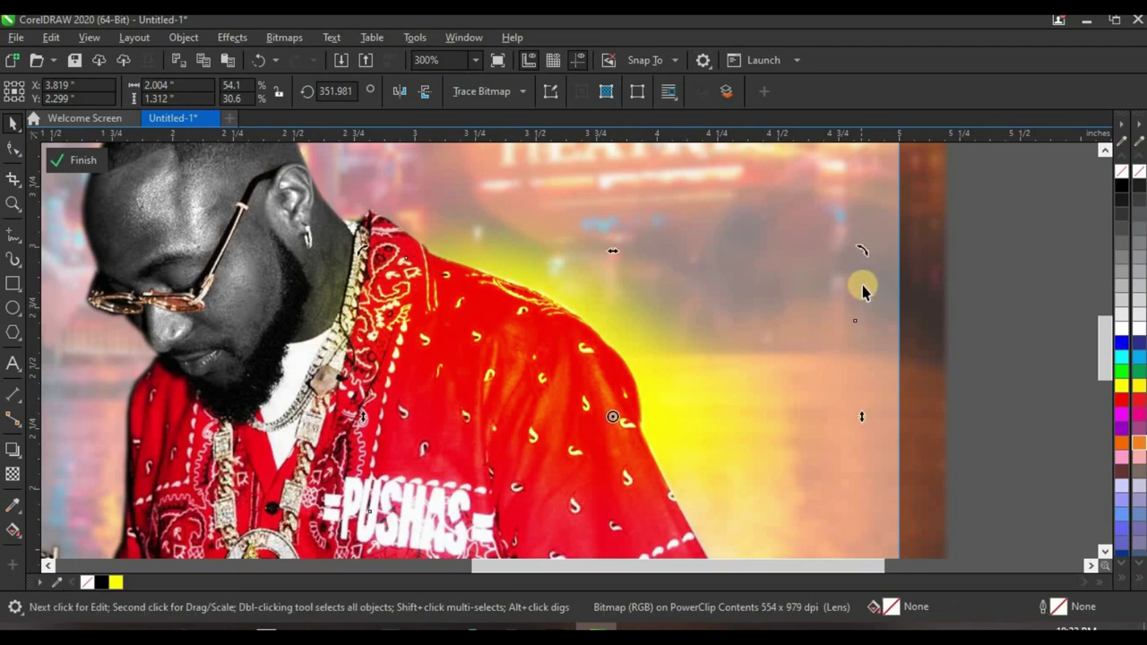
left_click_drag(857, 252, 800, 348)
left_click_drag(875, 192, 884, 267)
scroll(665, 308, "down", 1)
Step: Duplicate the upper-sleeve glow farther down the sleeve and rotate the copy to about 293.2 degrees along its edge
left_click_drag(674, 389, 683, 417)
left_click(674, 385)
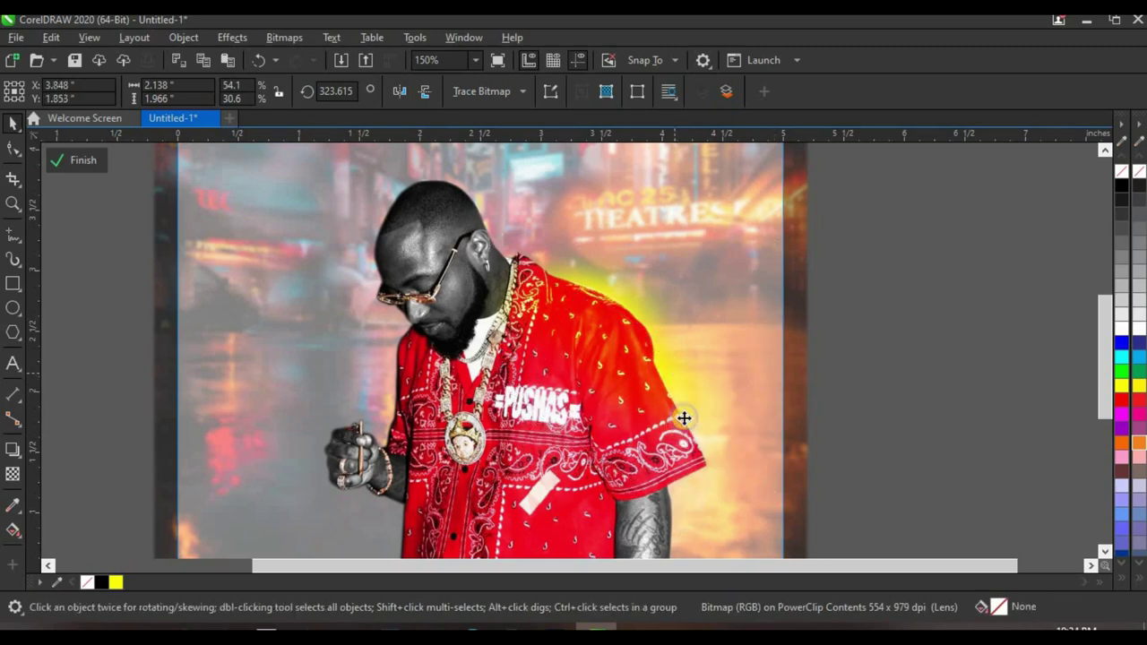
left_click_drag(776, 284, 673, 402)
left_click(673, 402)
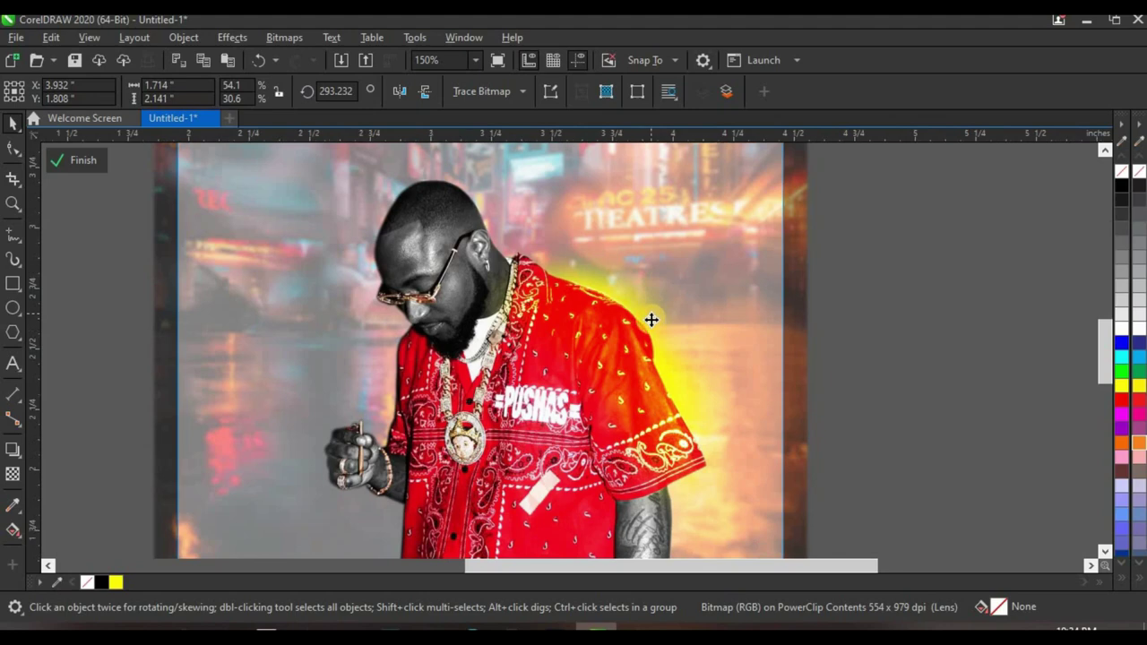
scroll(648, 318, "up", 2)
scroll(562, 291, "down", 2)
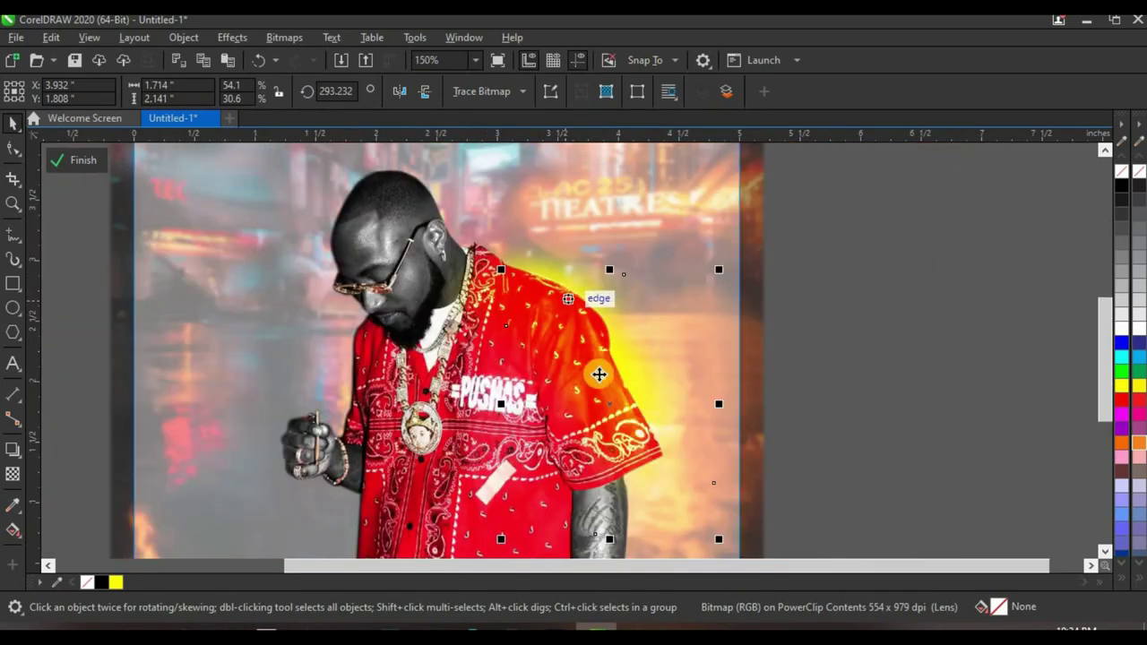
Step: Copy the lower-sleeve glow to the man's other side above his raised hand and rotate it to about 257.3 degrees
left_click_drag(438, 398, 323, 377)
left_click(317, 377)
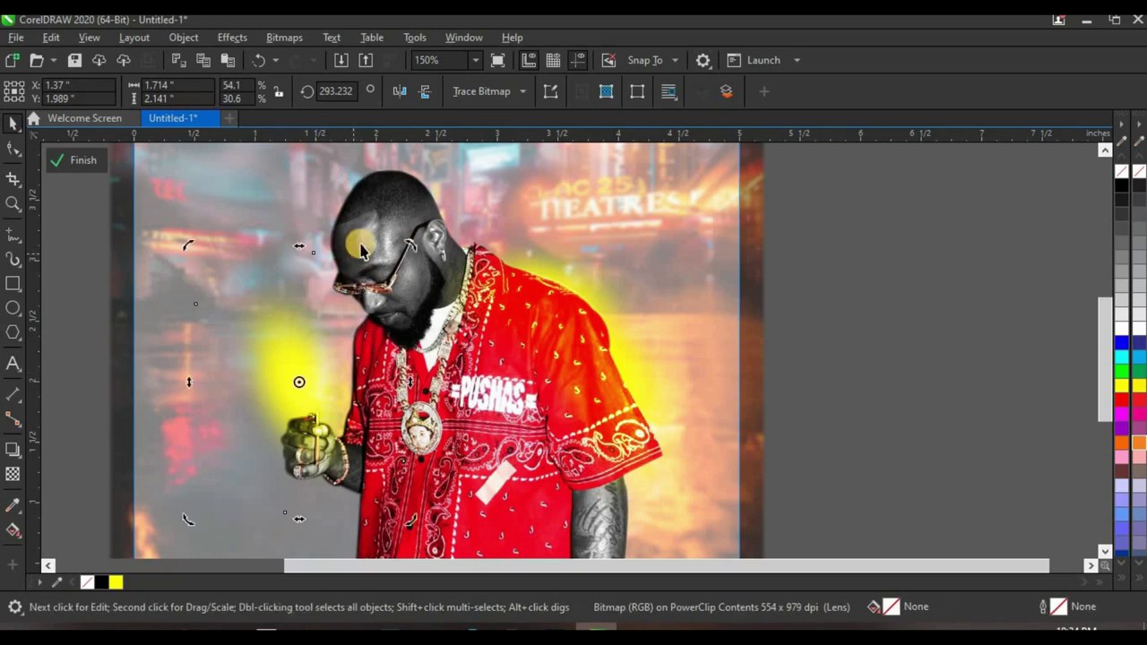
left_click_drag(415, 248, 461, 341)
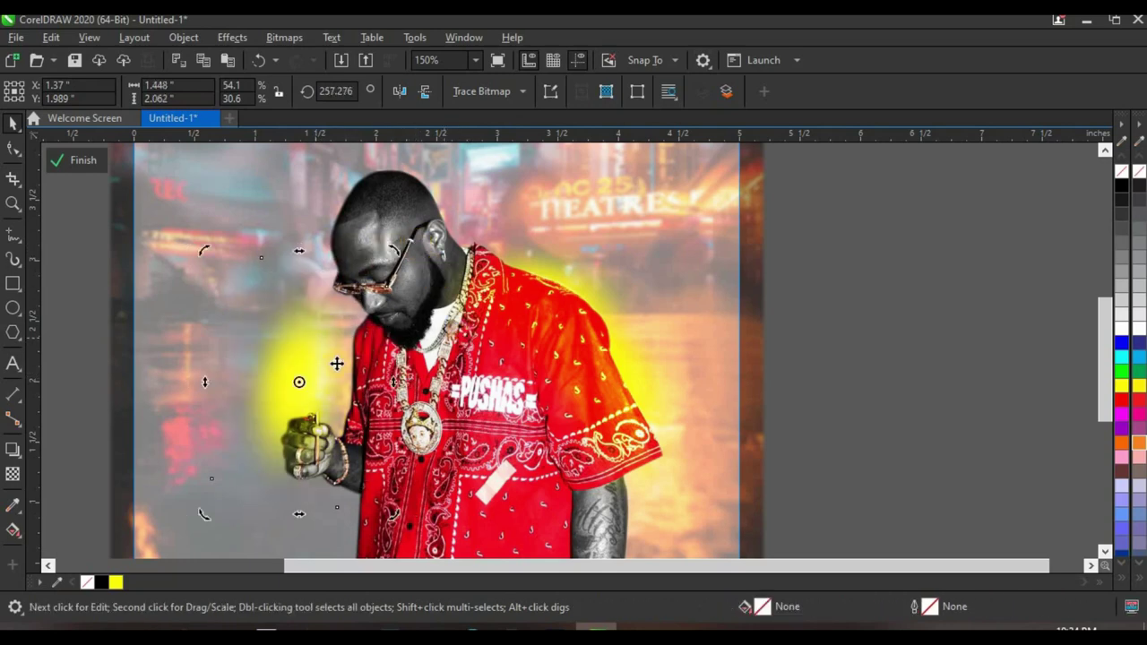
Step: Scale the copied glow to about 0.9 by 1.3 inches, fit it against the sleeve behind the raised hand, and finish the PowerClip editing
scroll(371, 387, "up", 2)
left_click_drag(370, 387, 395, 387)
left_click_drag(545, 154, 507, 253)
left_click_drag(415, 361, 391, 377)
scroll(391, 370, "down", 4)
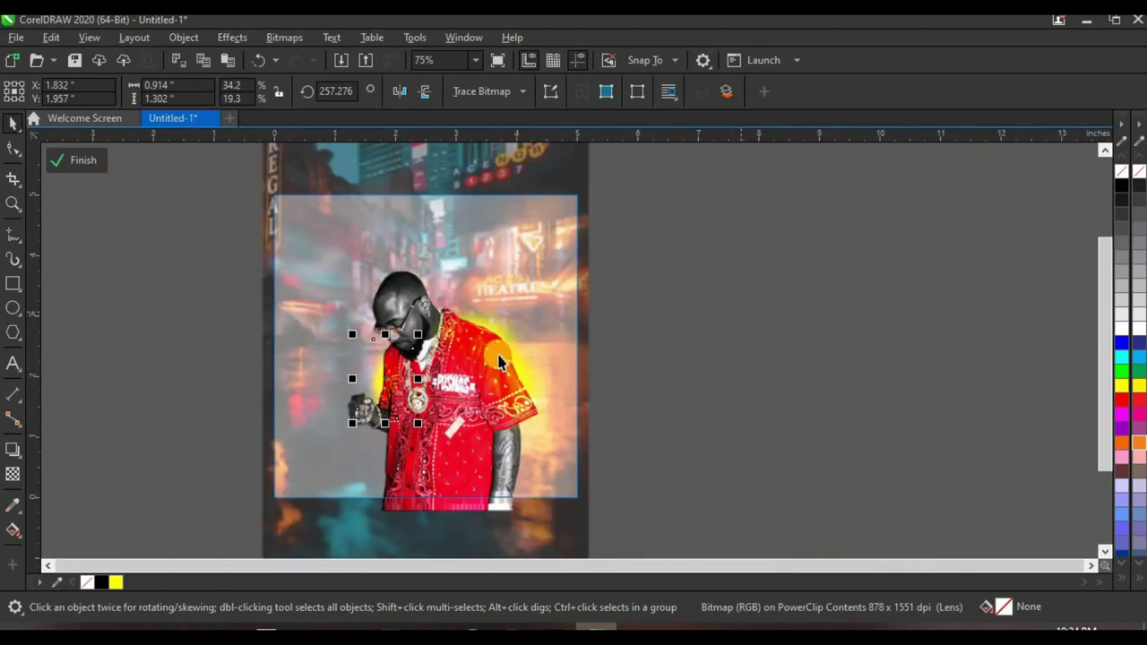
left_click(77, 163)
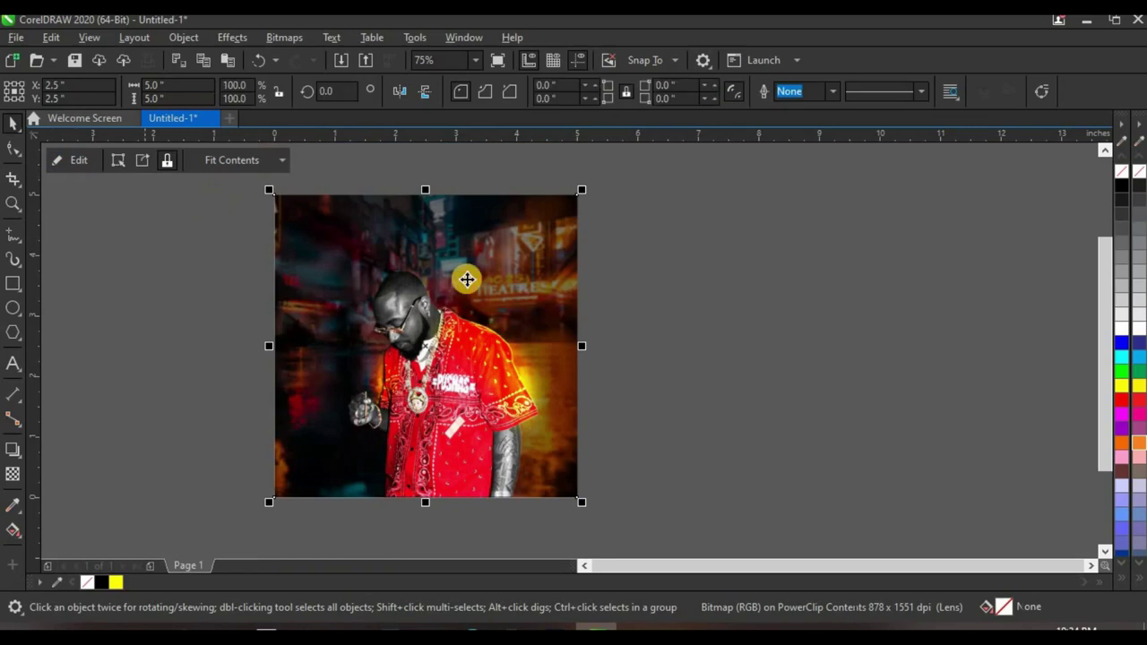
scroll(507, 366, "up", 2)
scroll(535, 388, "up", 4)
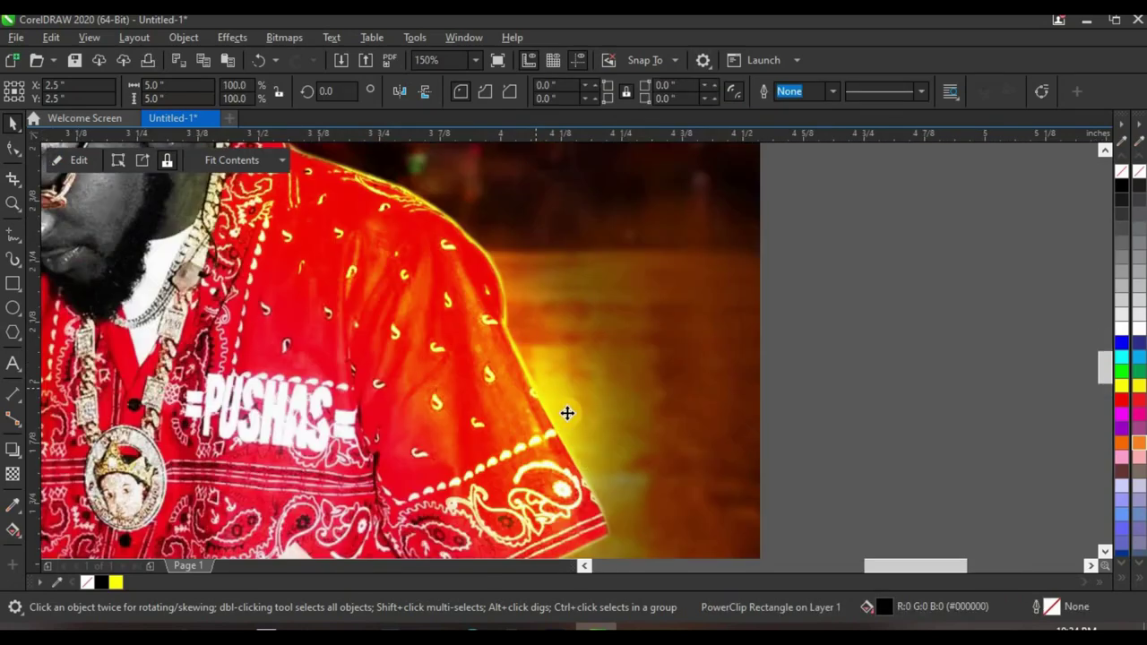
scroll(552, 358, "down", 4)
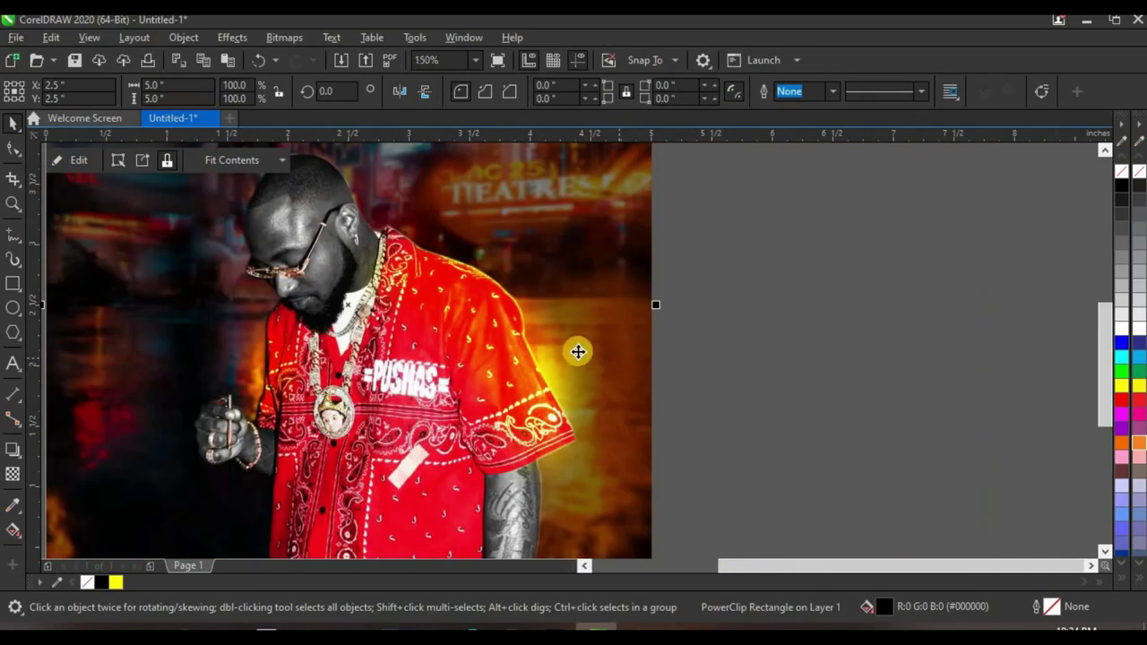
Step: Reopen the PowerClip contents and nudge the upper-sleeve and lower-sleeve glow copies closer to the shirt's outer edge
left_click(77, 159)
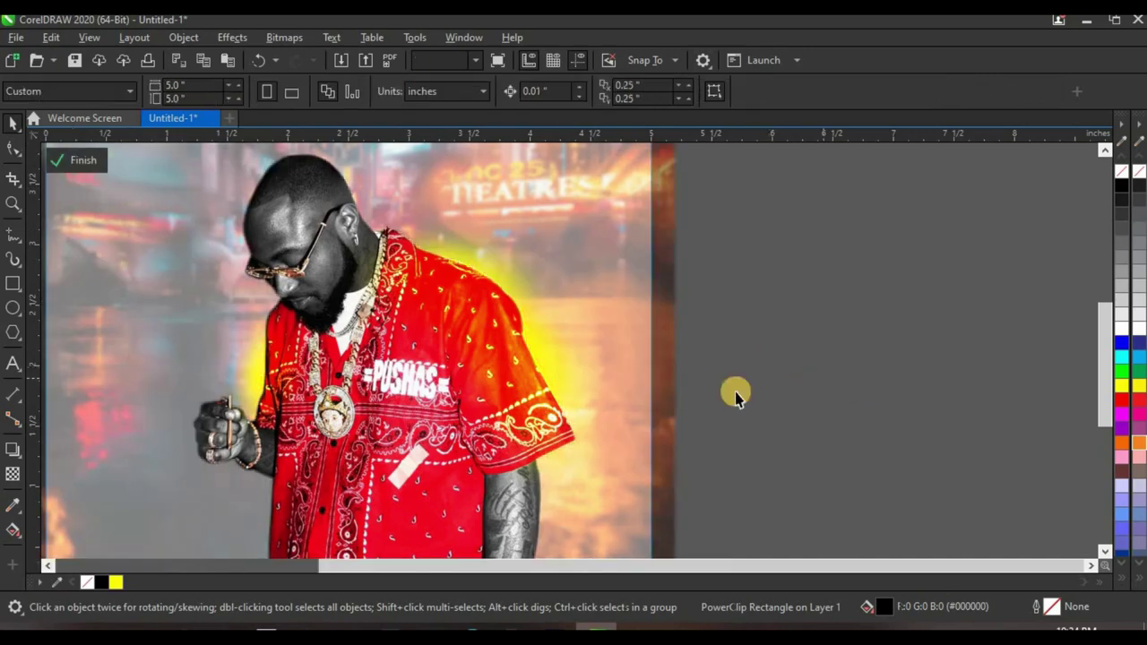
scroll(567, 390, "up", 2)
left_click(484, 372)
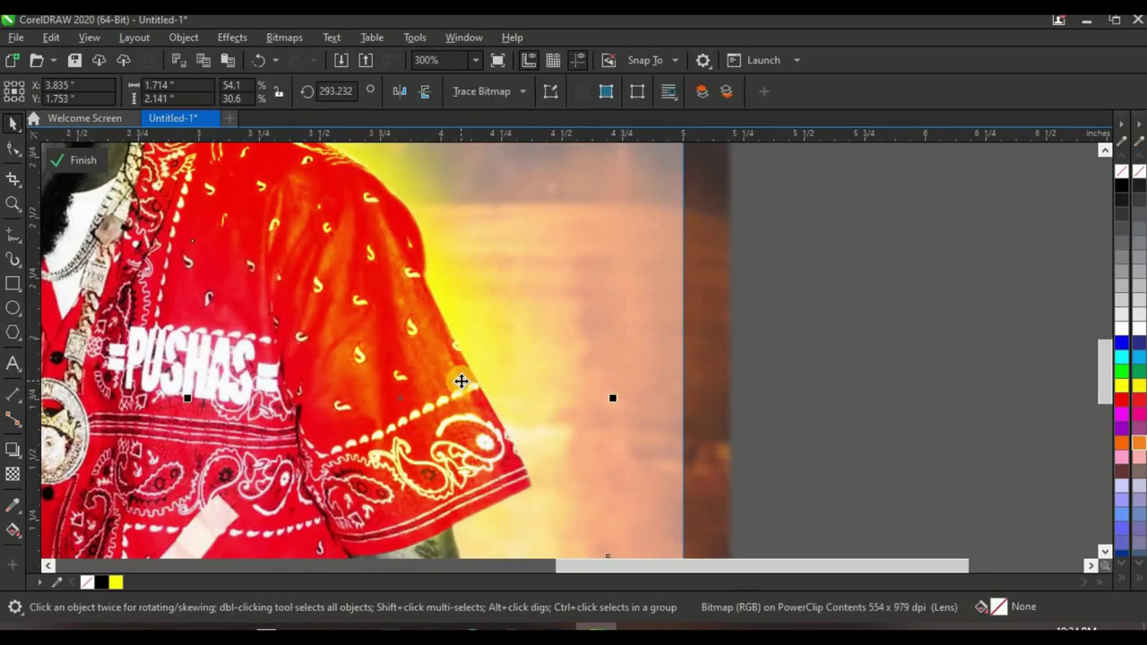
scroll(463, 379, "down", 2)
scroll(418, 292, "up", 1)
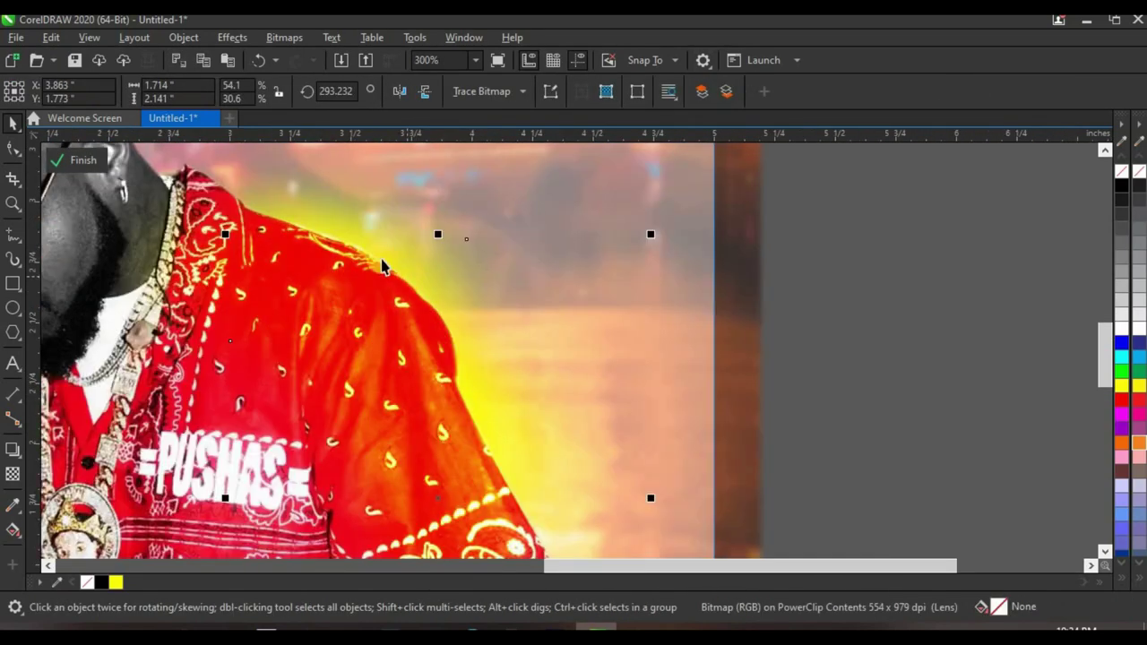
left_click(295, 241)
left_click_drag(299, 247, 315, 245)
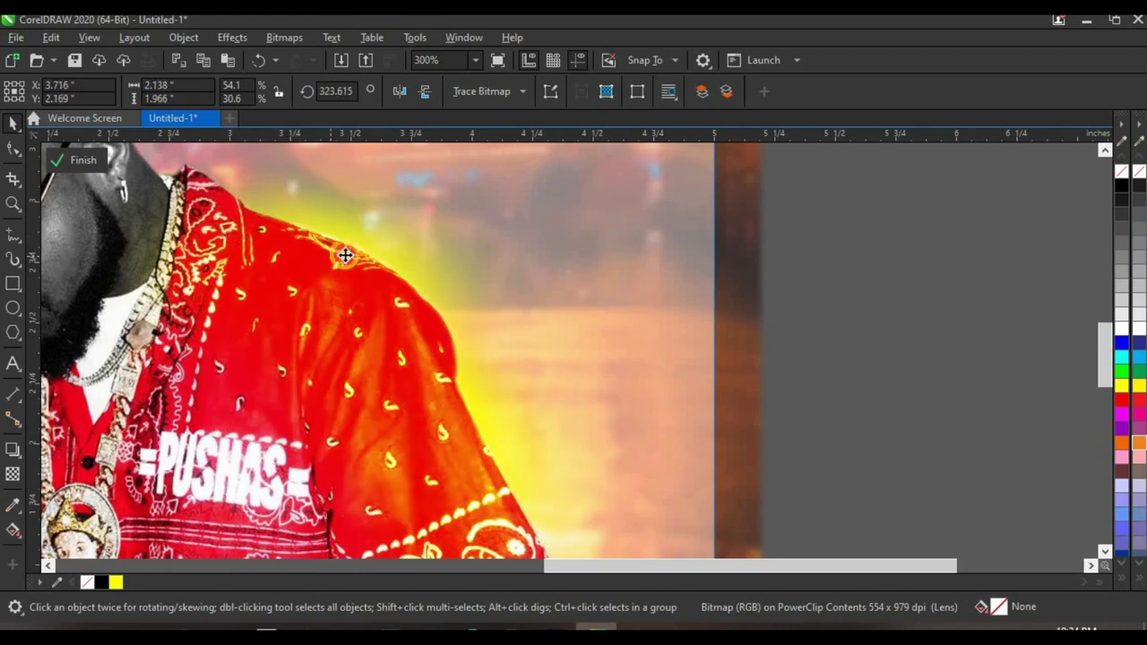
scroll(346, 248, "down", 2)
left_click_drag(433, 367, 427, 369)
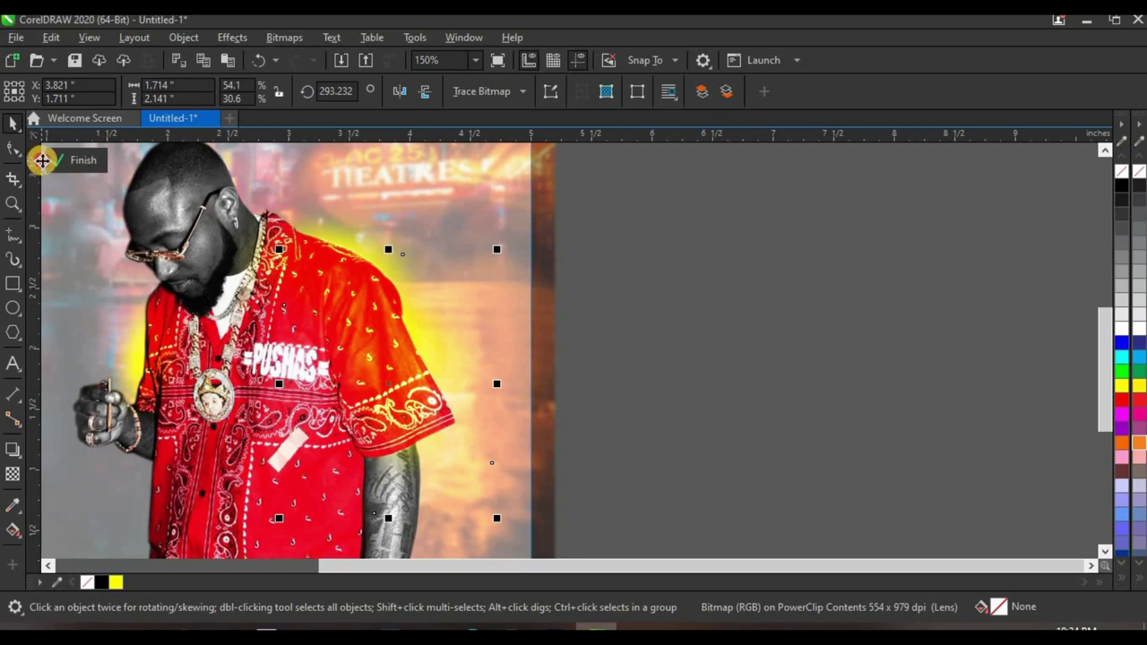
Step: Finish editing the PowerClip contents and deselect the artwork to check the overall glow
left_click(76, 160)
left_click(567, 318)
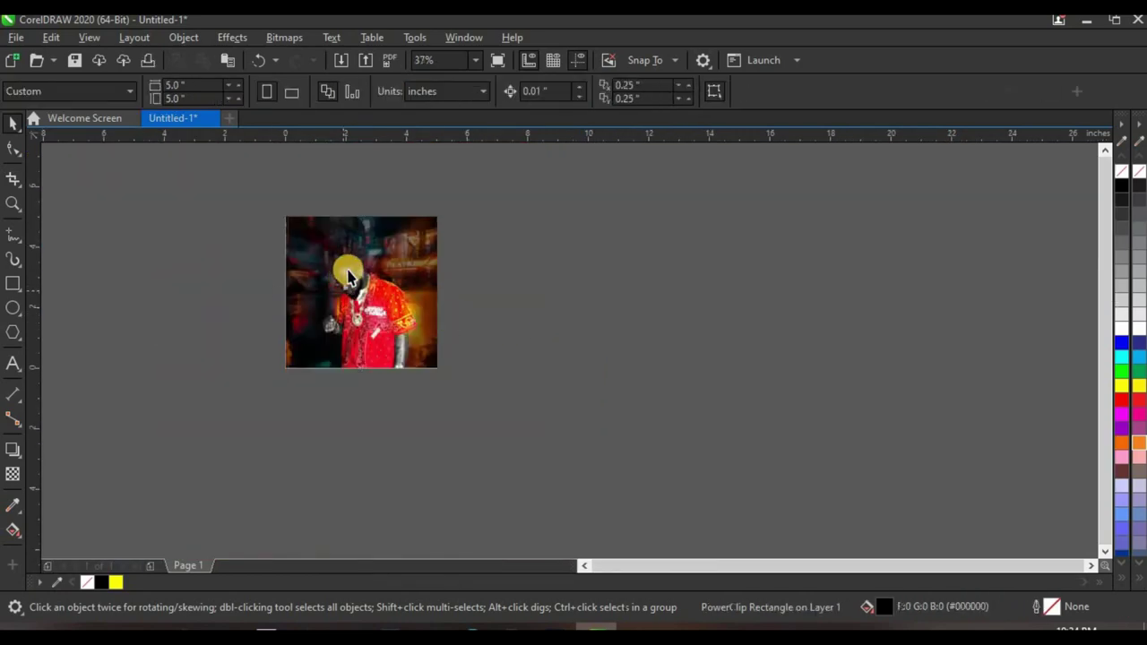
scroll(343, 266, "up", 2)
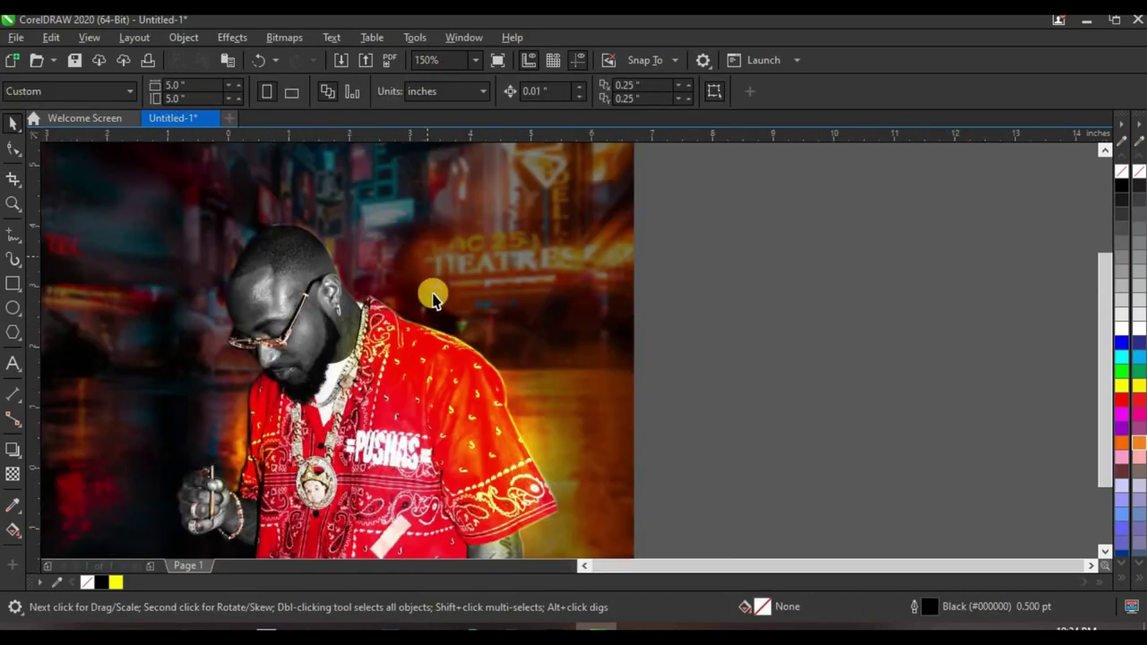
scroll(432, 297, "down", 2)
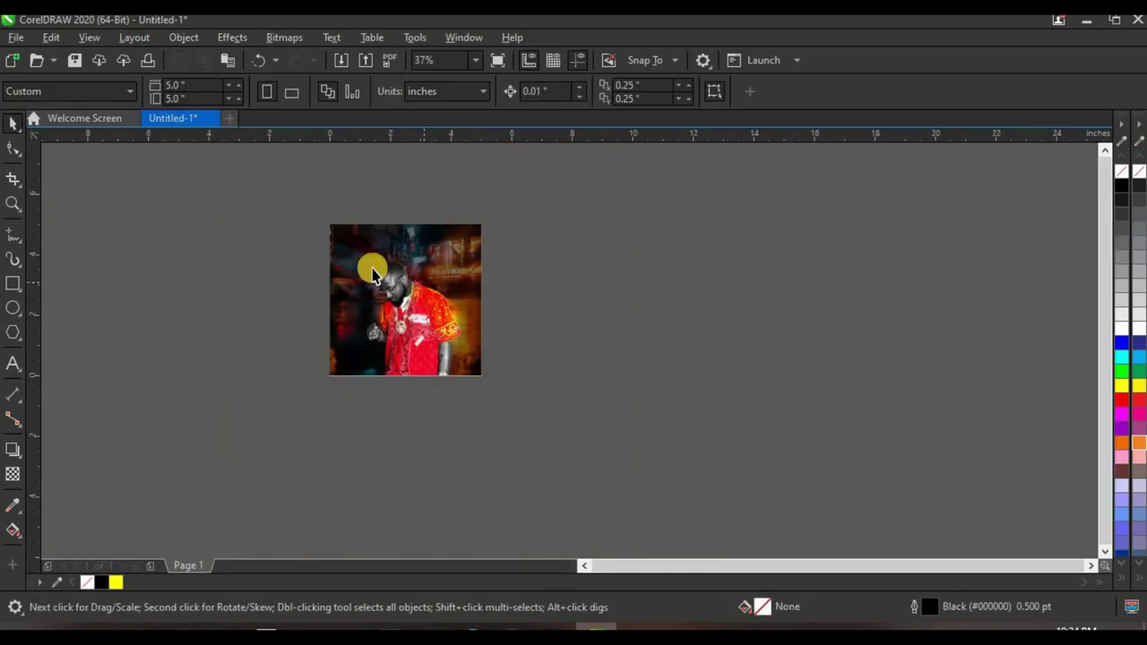
scroll(371, 265, "up", 1)
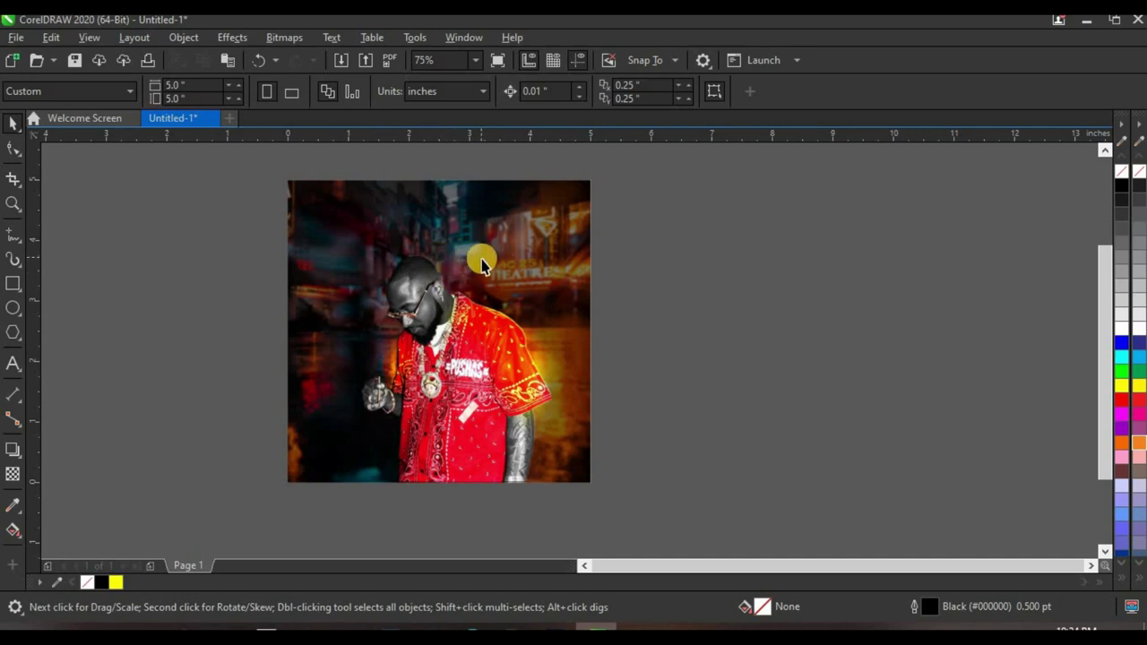
Step: Add artistic text beside the page with the lines BEST OF DAVIDO, 2020, MIXTAPE and a line starting HOSTED BY DJ
left_click(25, 361)
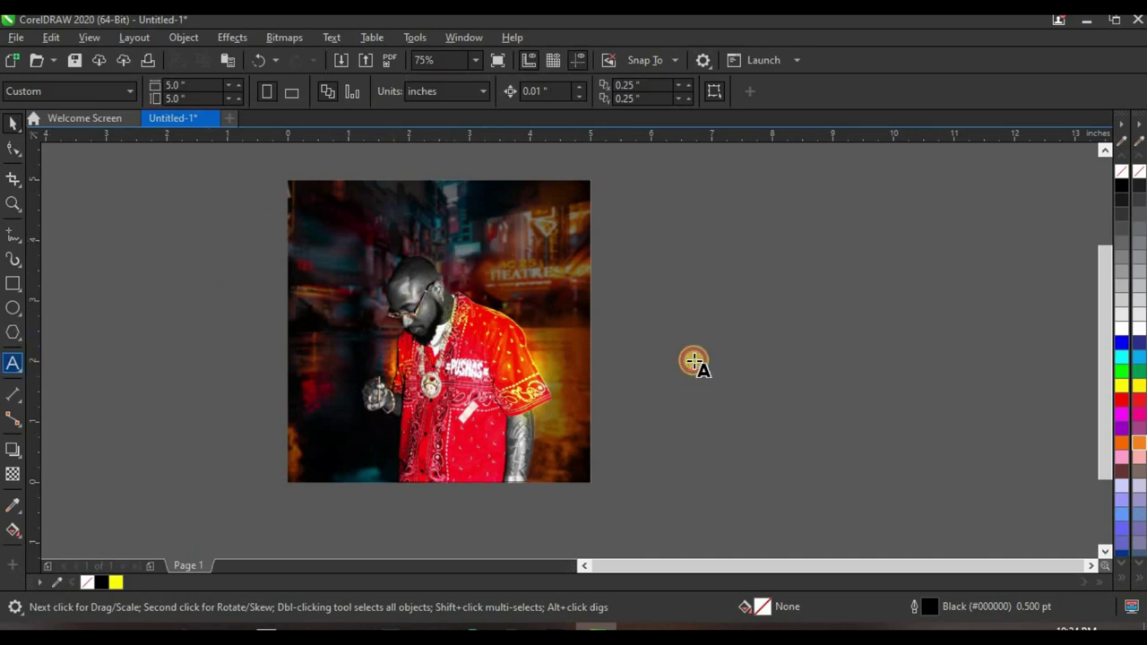
left_click(703, 340)
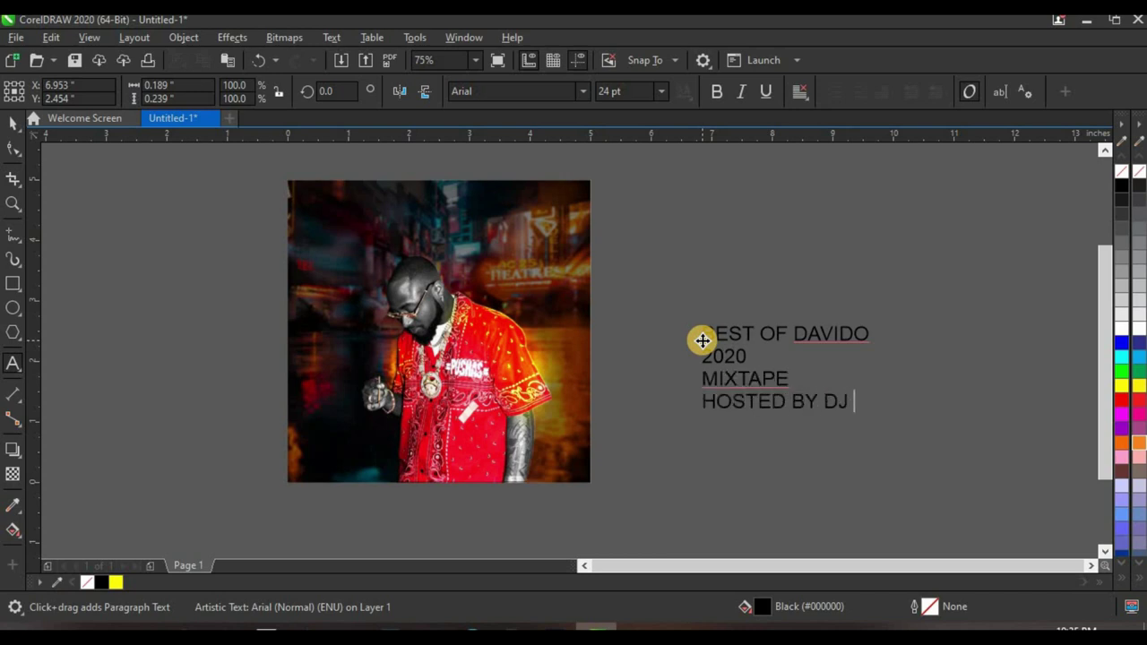
Step: Break the first text line so that DAVIDO sits on its own line below BEST OF
left_click(10, 124)
scroll(794, 333, "up", 2)
double_click(812, 336)
double_click(811, 334)
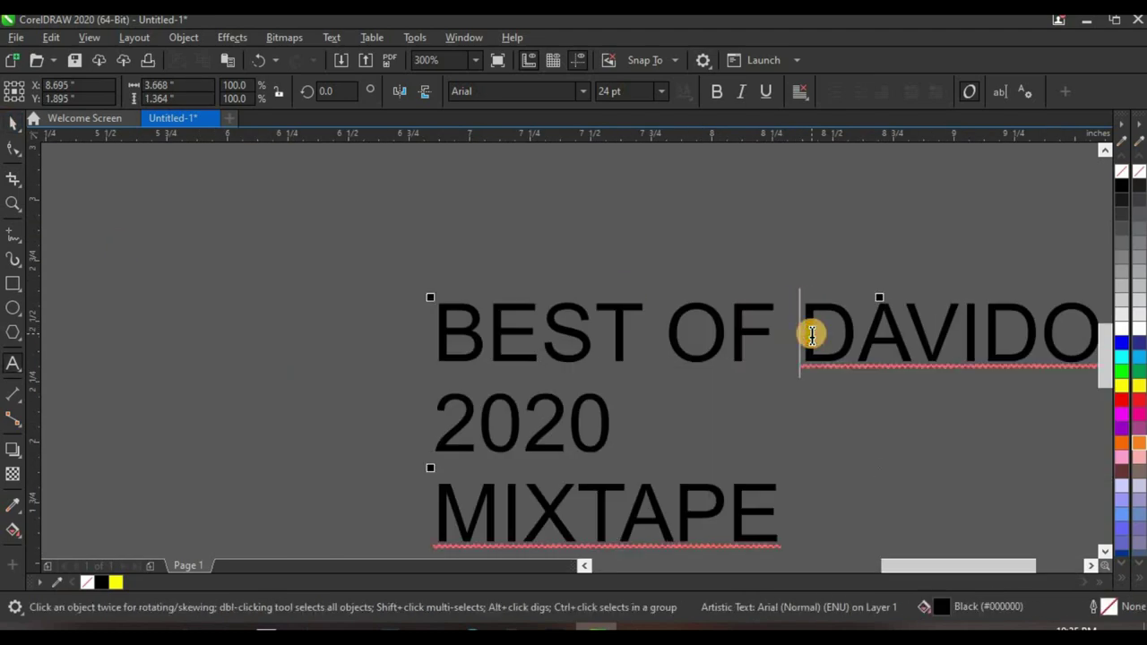
key("BackSpace")
key("Return")
scroll(493, 345, "down", 5)
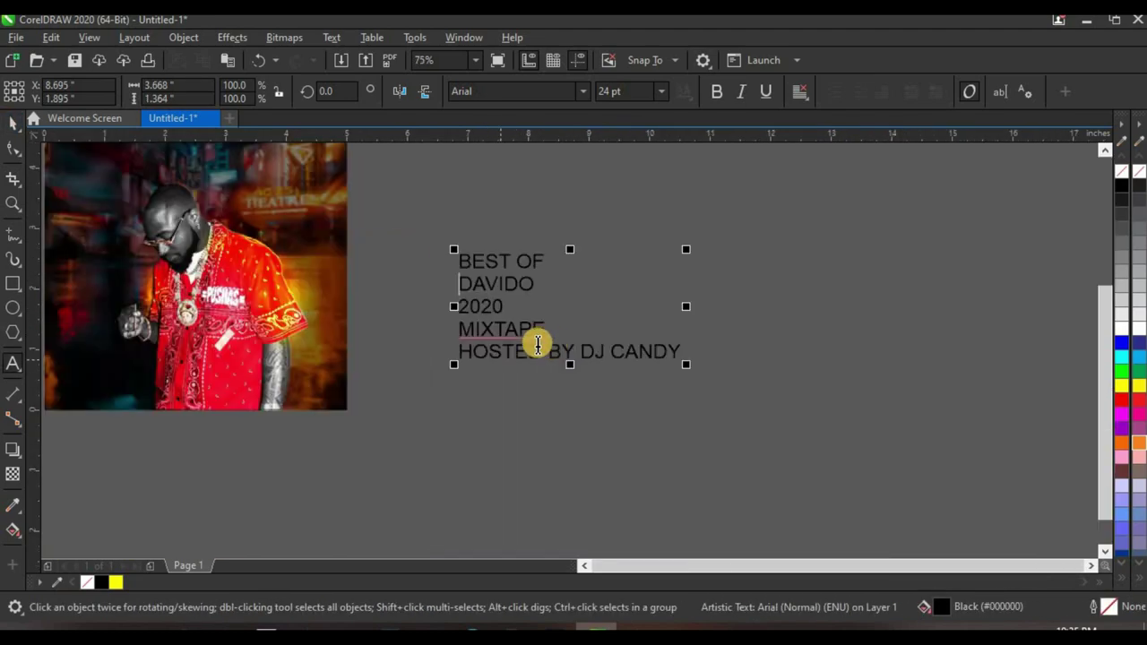
Step: Cut BEST OF and DAVIDO out of the text block, paste them as separate artistic text and break it apart into individual lines
scroll(537, 340, "up", 2)
scroll(555, 341, "down", 2)
scroll(568, 340, "up", 2)
left_click_drag(578, 361, 380, 289)
key("ctrl+c")
key("Delete")
key("Delete")
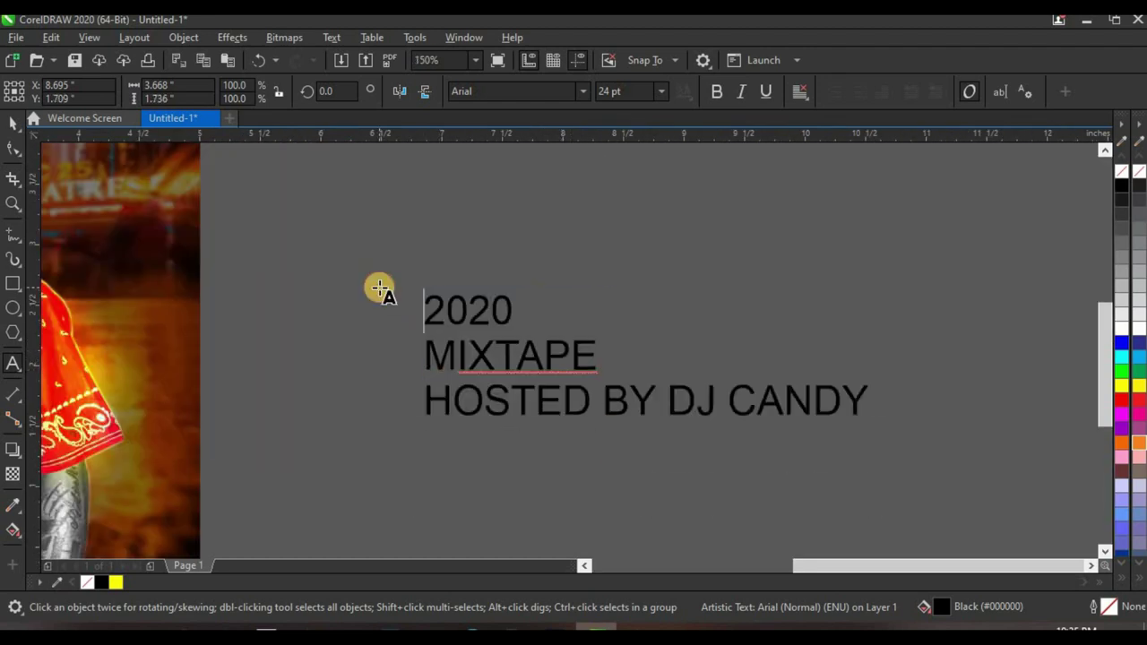
left_click(301, 251)
key("ctrl+v")
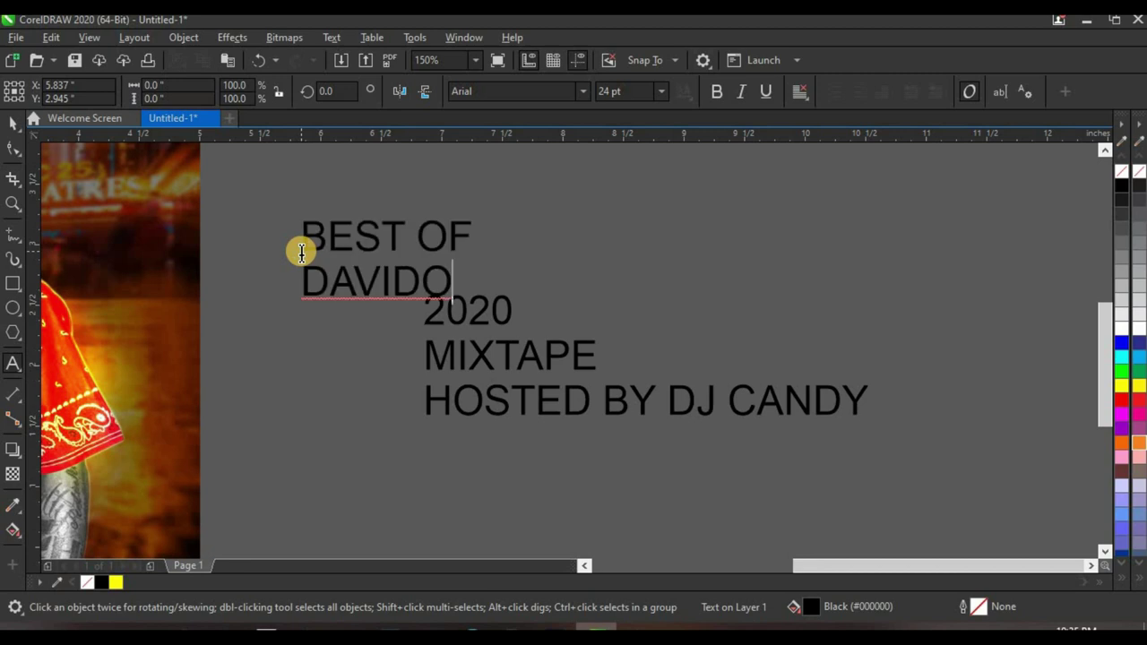
key("ctrl+space")
key("ctrl+k")
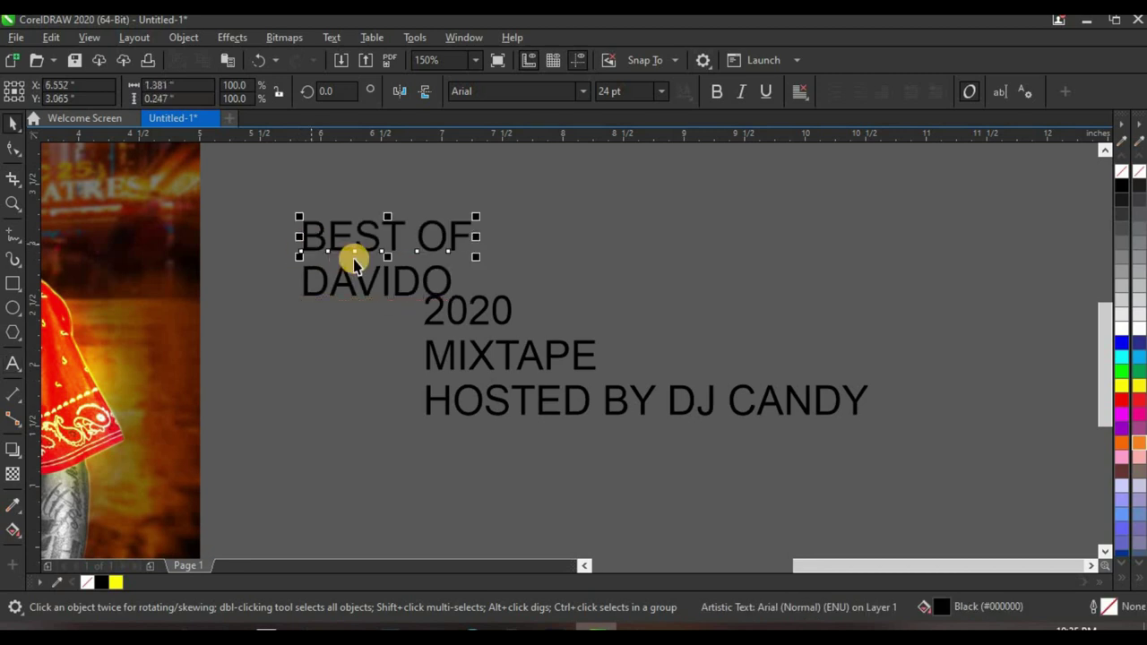
Step: Set the DAVIDO text in the ! PEPSI ! font and enlarge it to about 2.4 inches wide
scroll(353, 259, "up", 1)
left_click(375, 322)
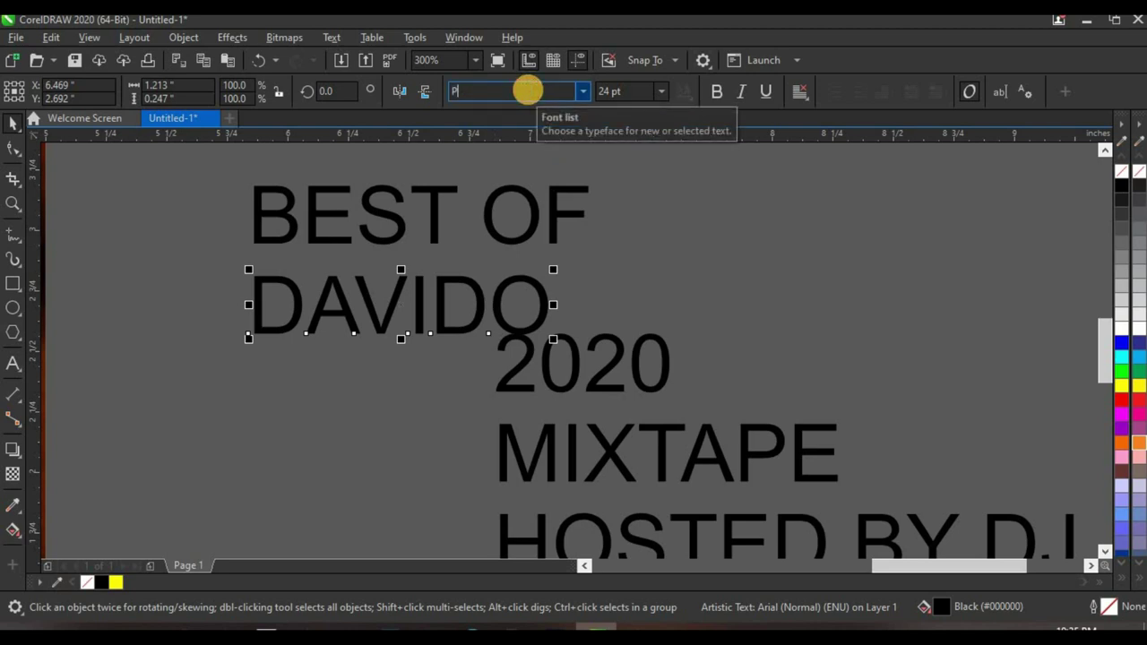
type("PE")
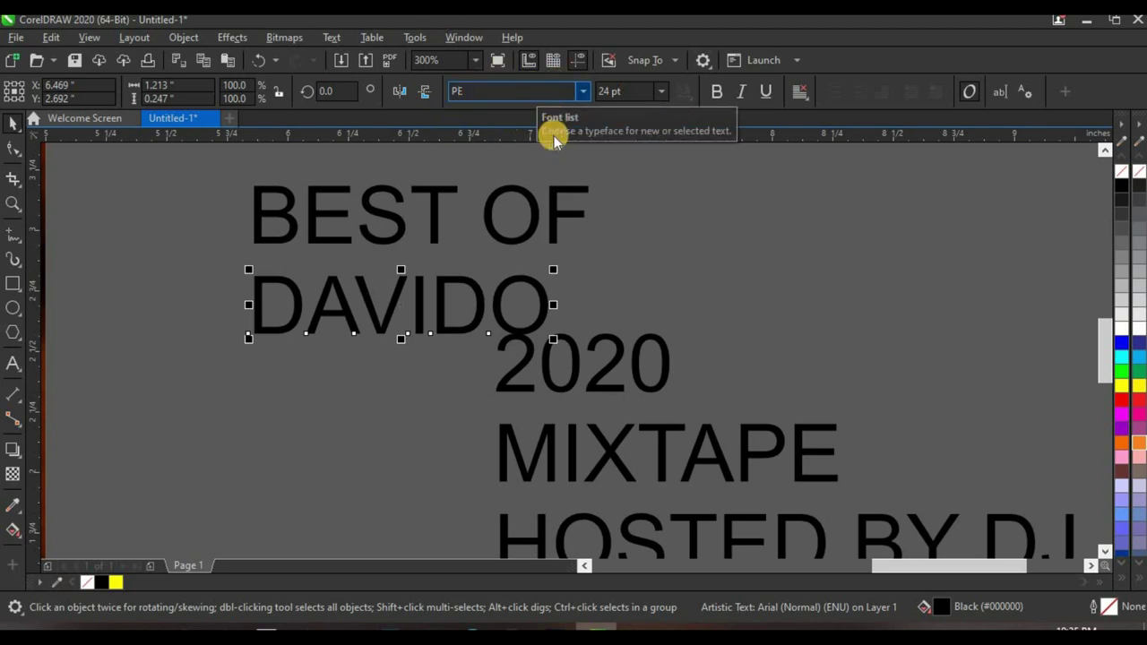
key("Return")
left_click(579, 96)
left_click(522, 267)
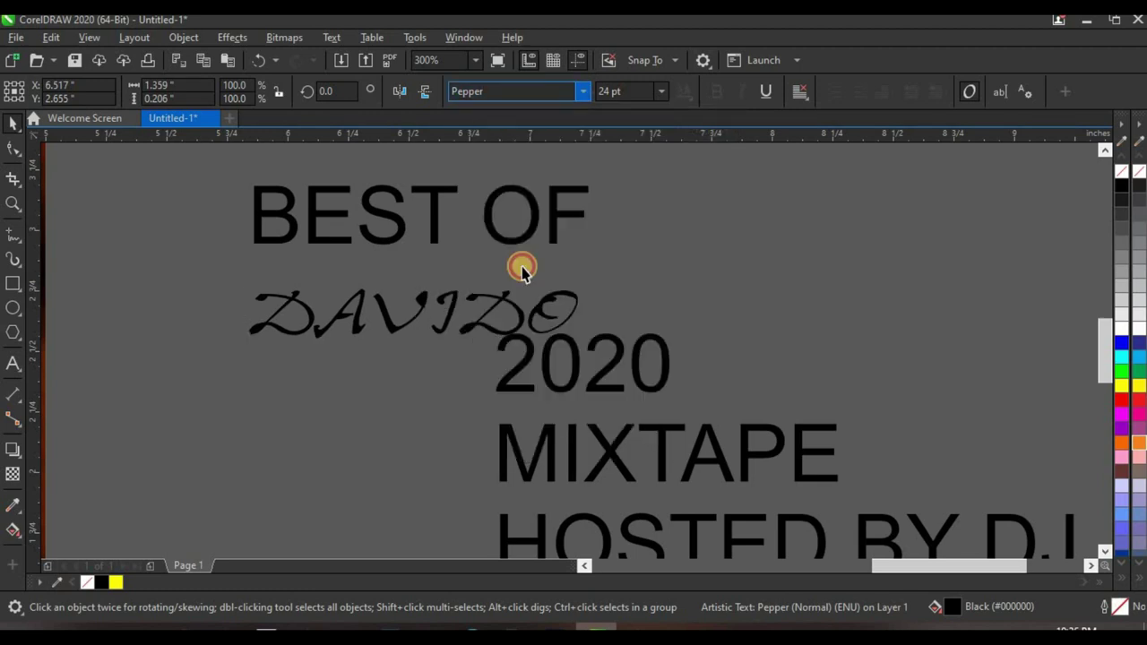
key("Down")
left_click_drag(573, 273, 768, 225)
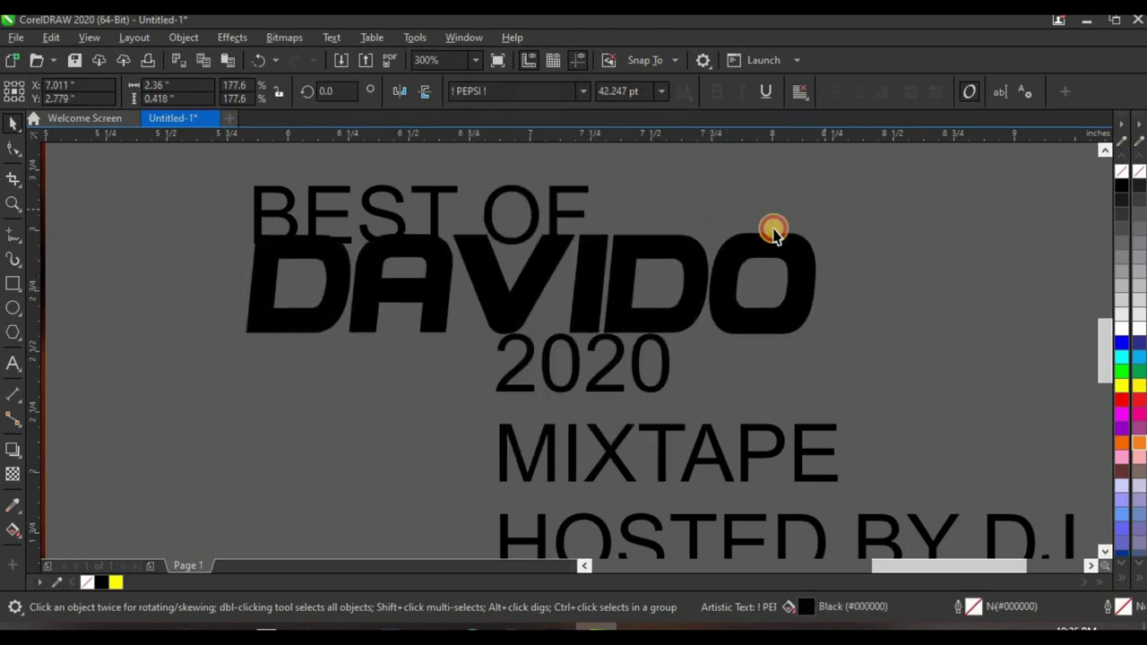
Step: Move DAVIDO onto the cover just above the man's head and enlarge it to about 4 inches wide
scroll(725, 251, "down", 4)
left_click_drag(465, 222, 453, 198)
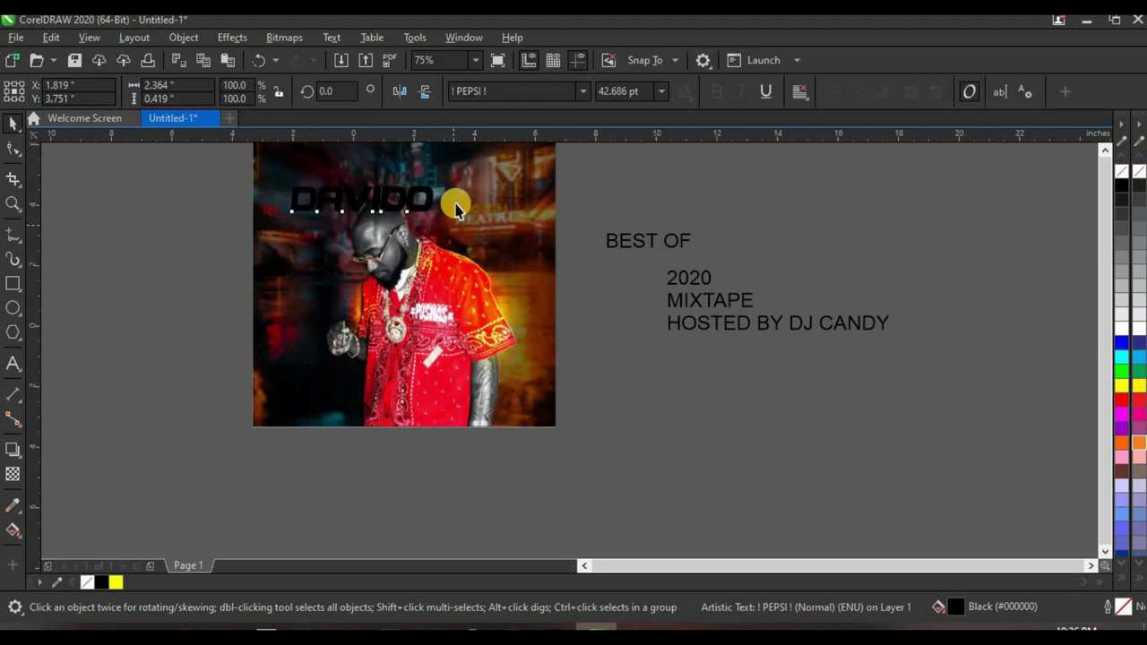
scroll(430, 242, "up", 2)
left_click_drag(411, 254, 512, 236)
scroll(541, 287, "down", 2)
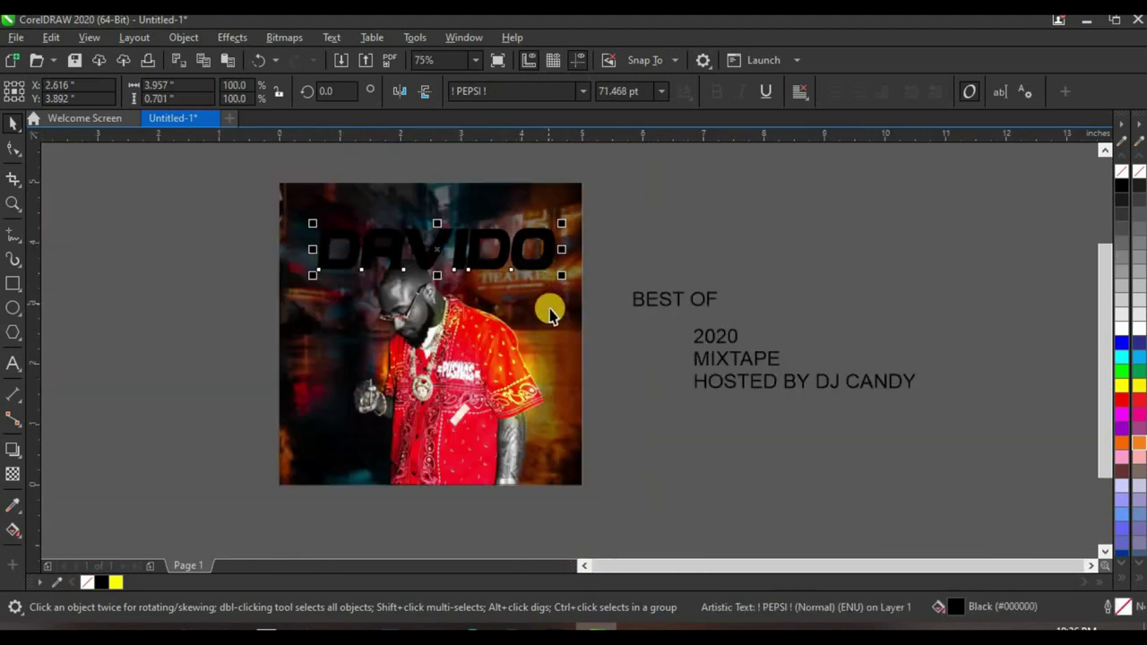
Step: Centre DAVIDO horizontally on the cover and fill it with yellow
left_click(549, 310, "shift")
key("c")
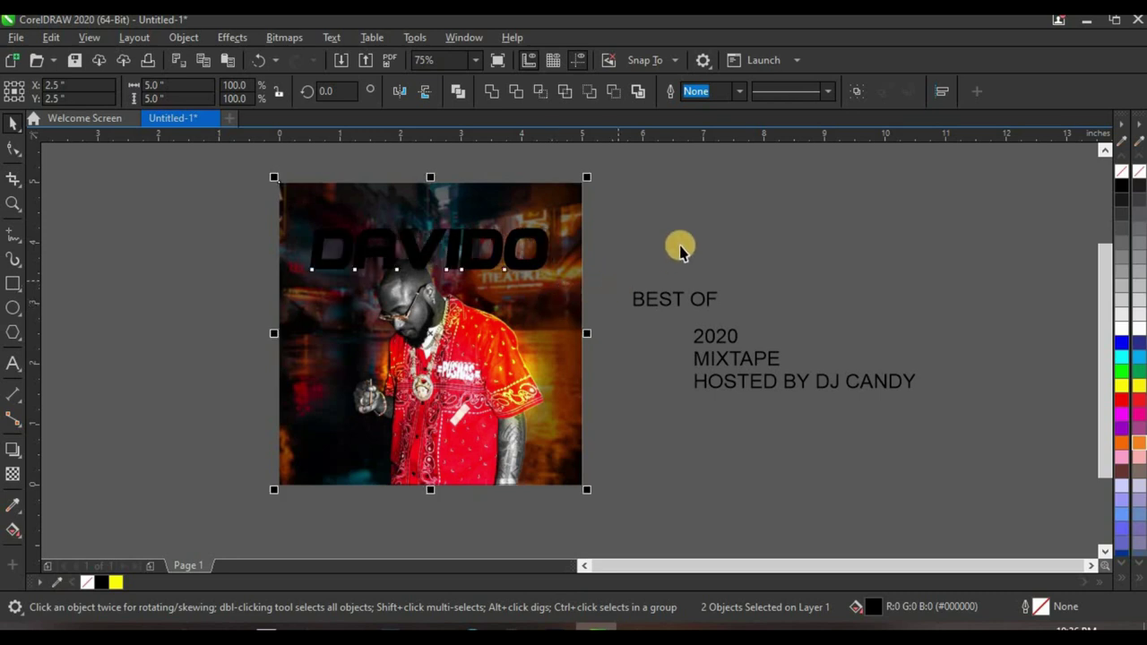
left_click(708, 226)
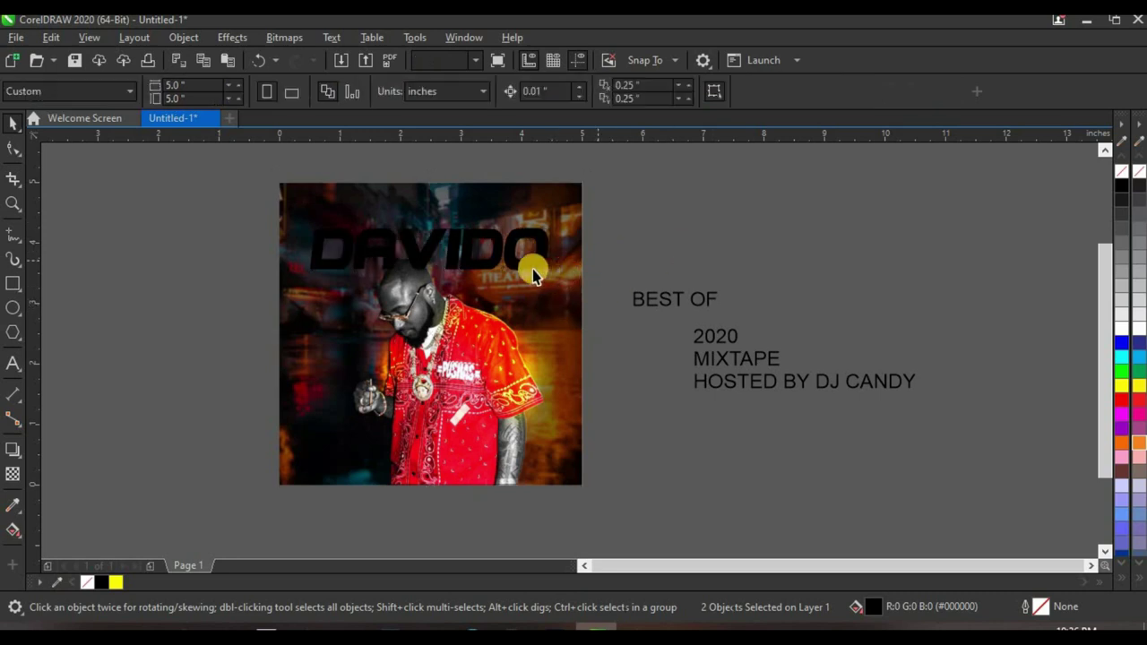
left_click(1120, 387)
Step: Set the BEST OF text in the ! PEPSI ! font and enlarge it to about 2.4 inches wide
left_click(681, 313)
left_click(666, 299)
left_click(583, 90)
left_click(550, 146)
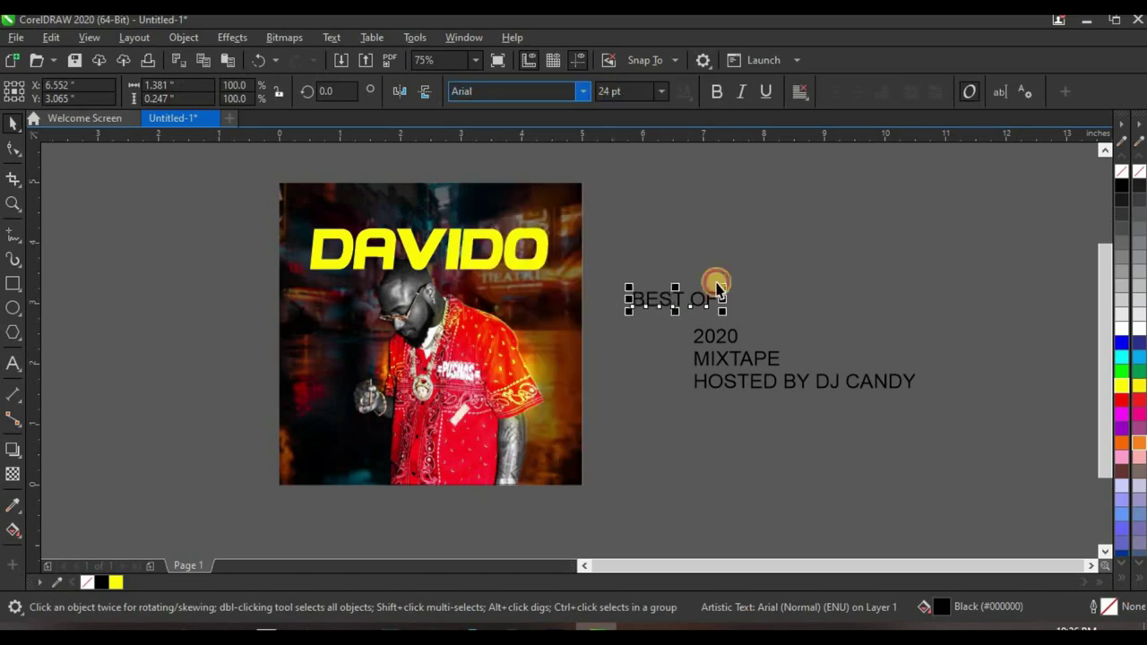
left_click_drag(872, 237, 876, 235)
Step: Place BEST OF on the cover directly above DAVIDO and fill it with yellow
left_click_drag(835, 304, 519, 241)
scroll(450, 213, "up", 1)
left_click_drag(446, 228, 417, 232)
left_click(1120, 387)
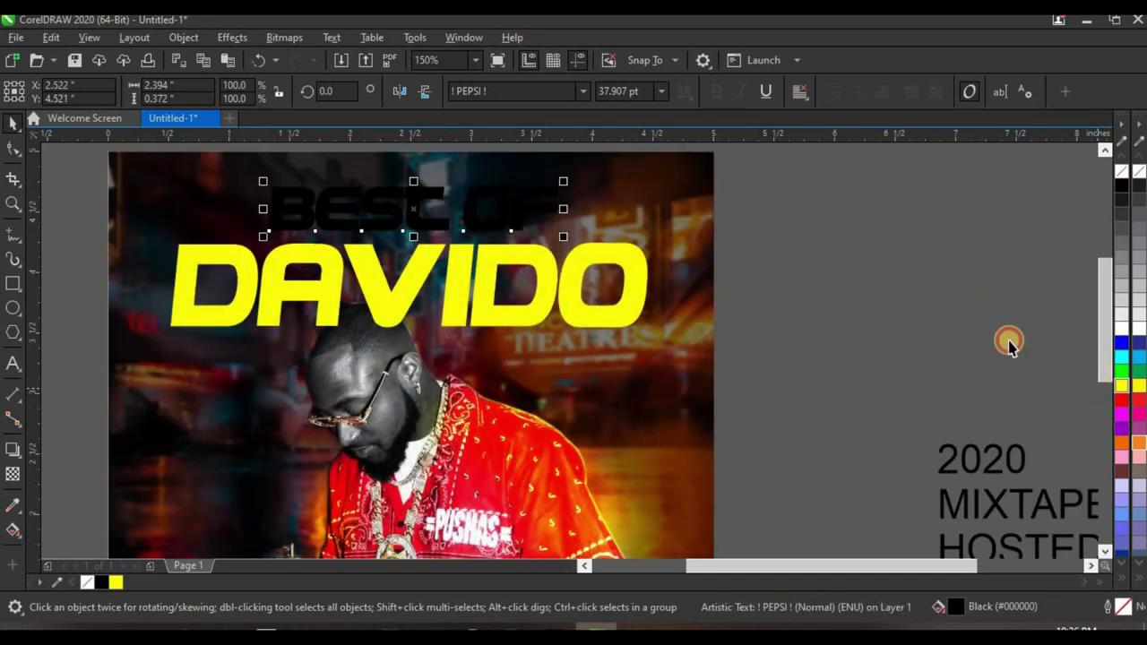
Step: Centre BEST OF horizontally on the cover and nudge it slightly down towards DAVIDO
left_click(688, 374)
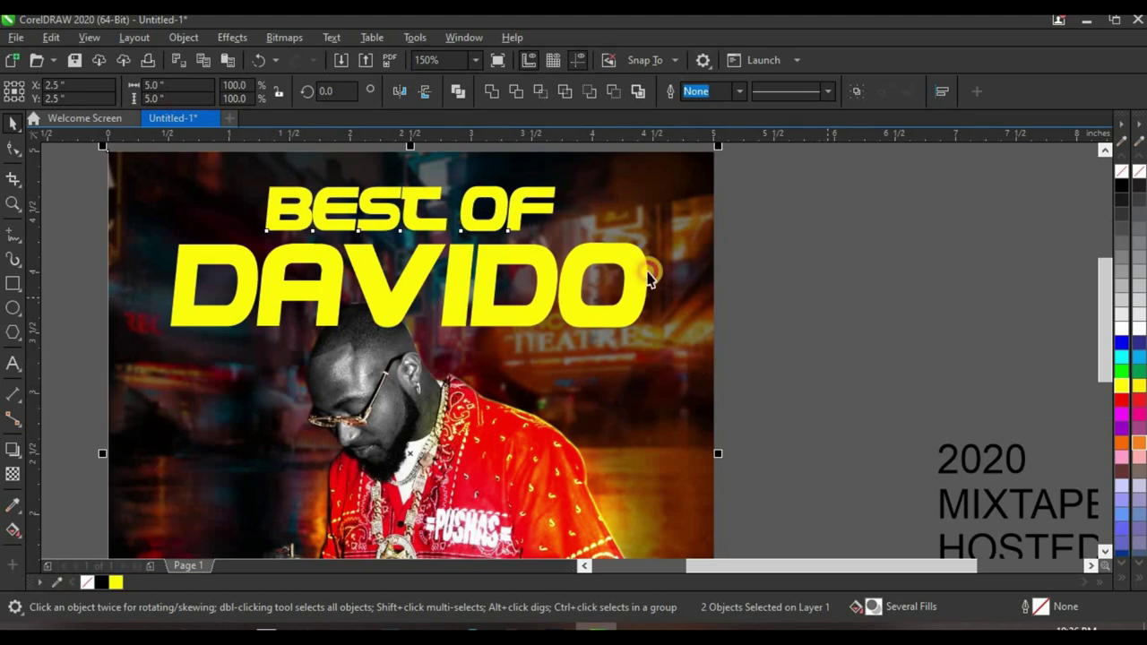
key("Escape")
scroll(534, 240, "up", 4)
left_click(534, 240)
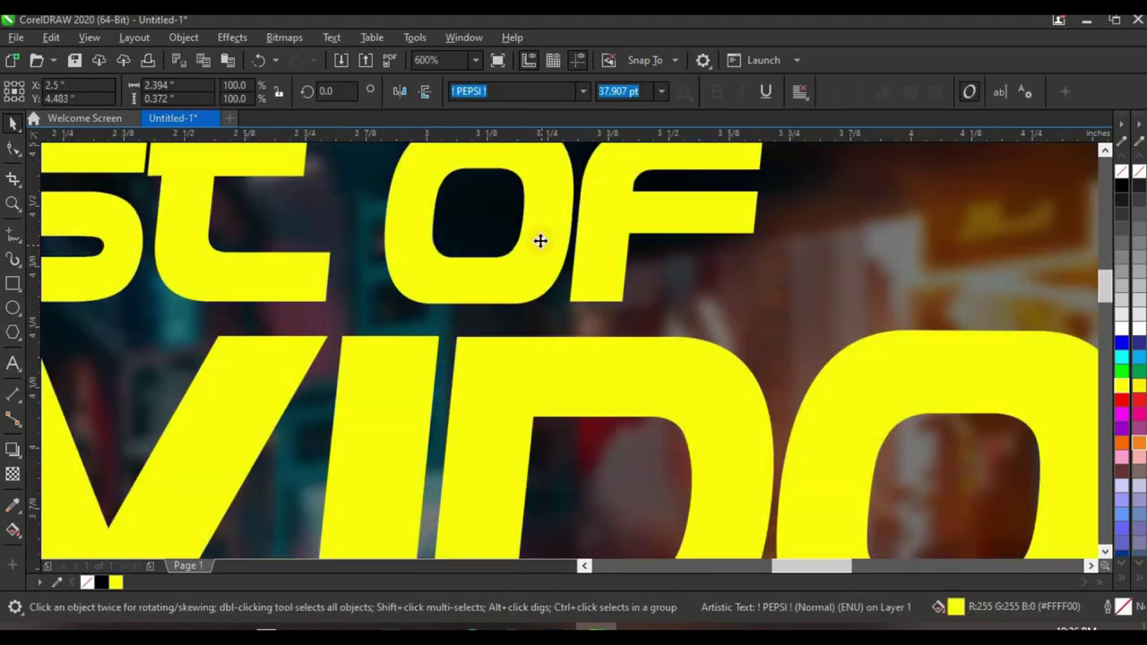
scroll(538, 239, "down", 5)
left_click(793, 334)
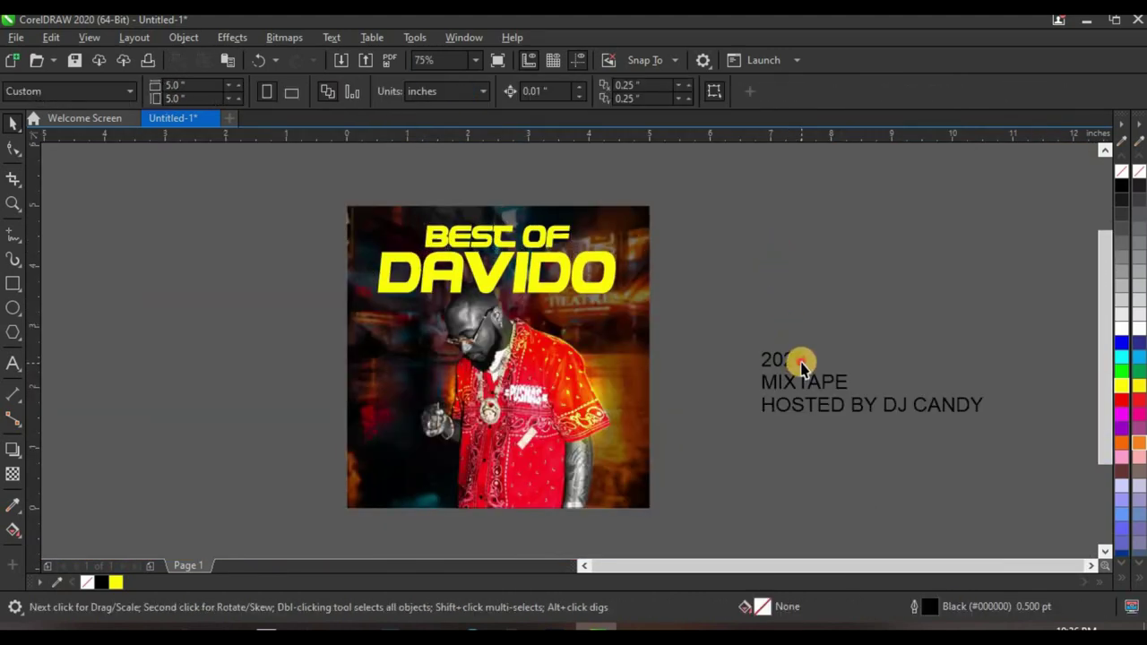
Step: Cut 2020 out of the remaining text block and paste it as its own artistic text beside the cover
left_click(796, 363)
double_click(795, 363)
scroll(798, 358, "up", 2)
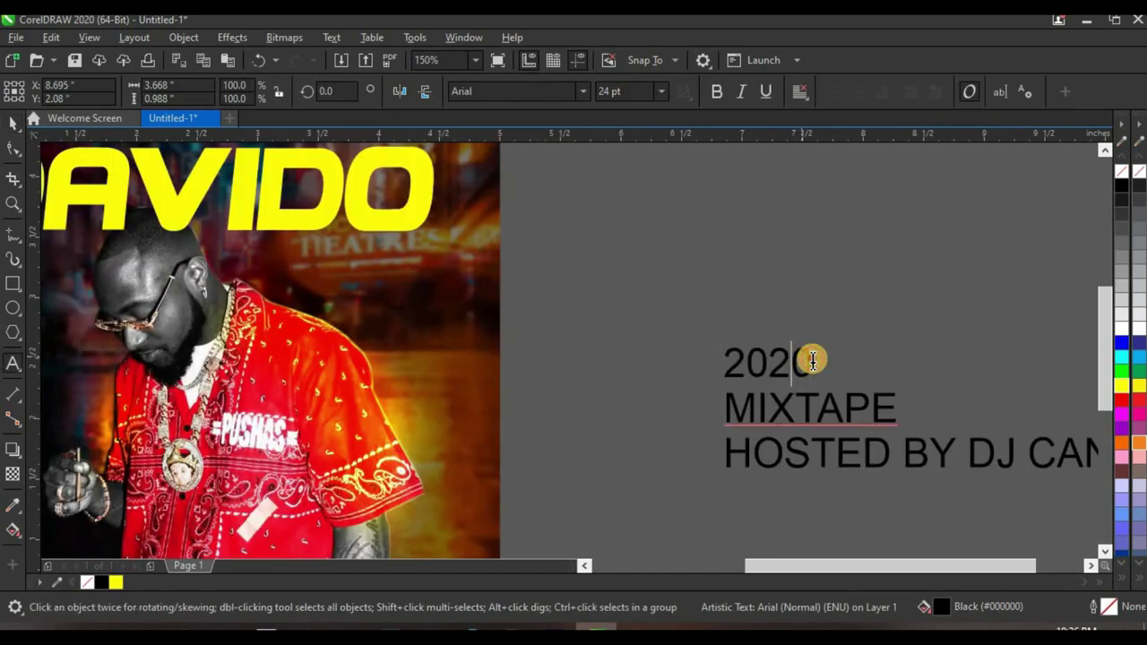
left_click_drag(809, 358, 623, 355)
key("ctrl+x")
left_click(609, 234)
key("ctrl+v")
left_click(16, 125)
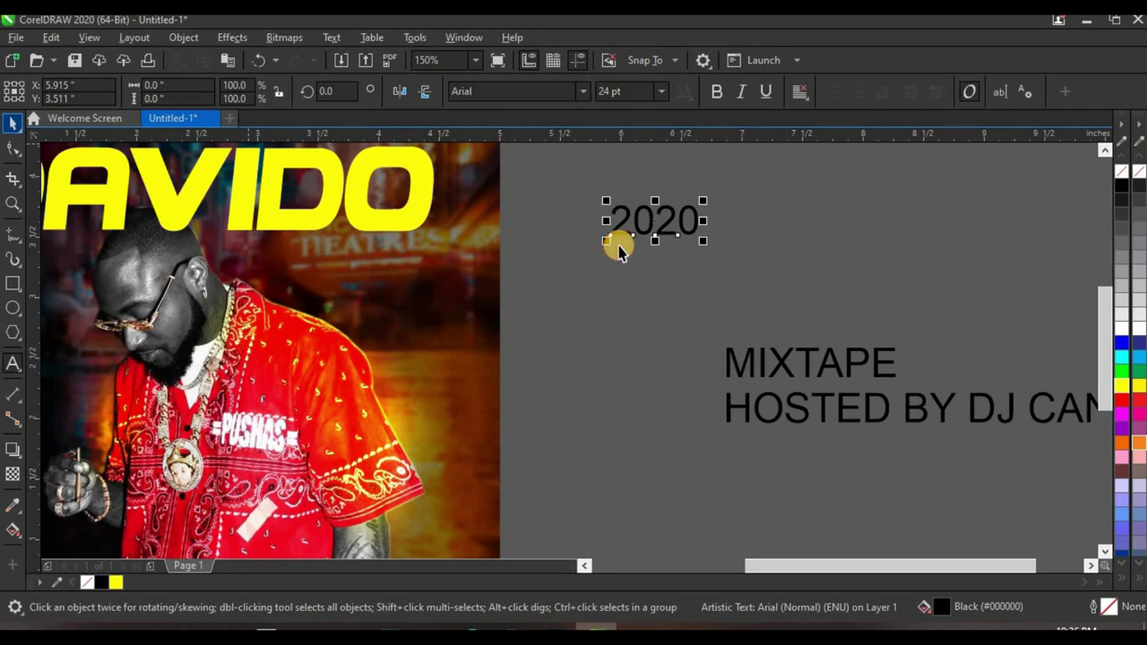
Step: Place 2020 on the cover below the last letters of DAVIDO and set it in the ! PEPSI ! font
left_click_drag(637, 228, 323, 276)
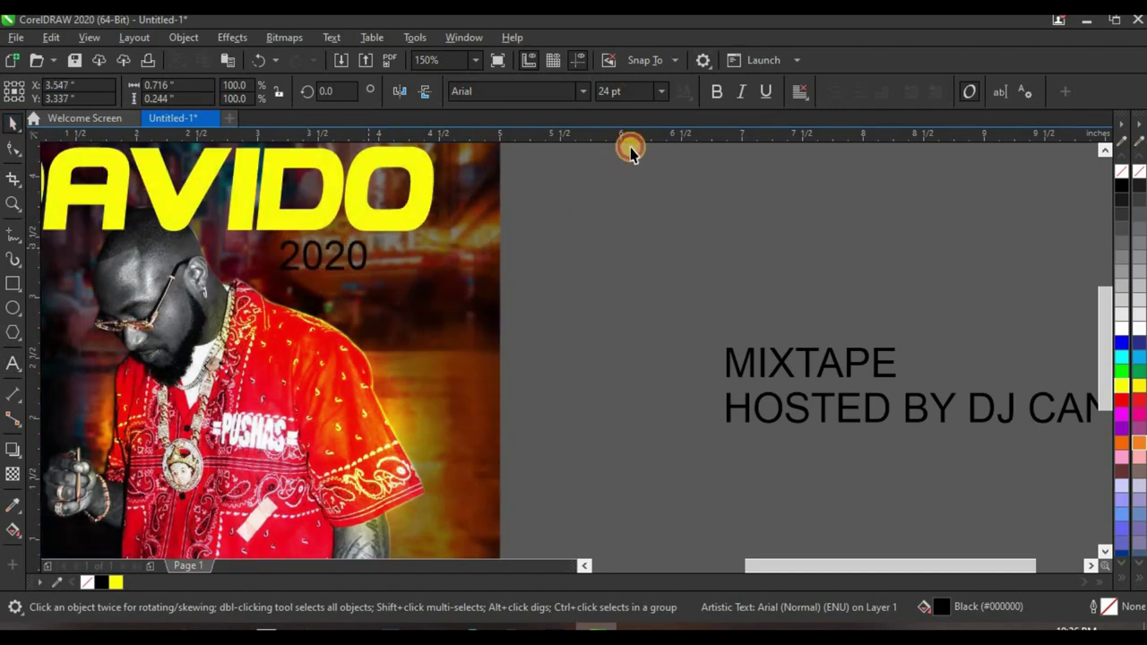
left_click(587, 90)
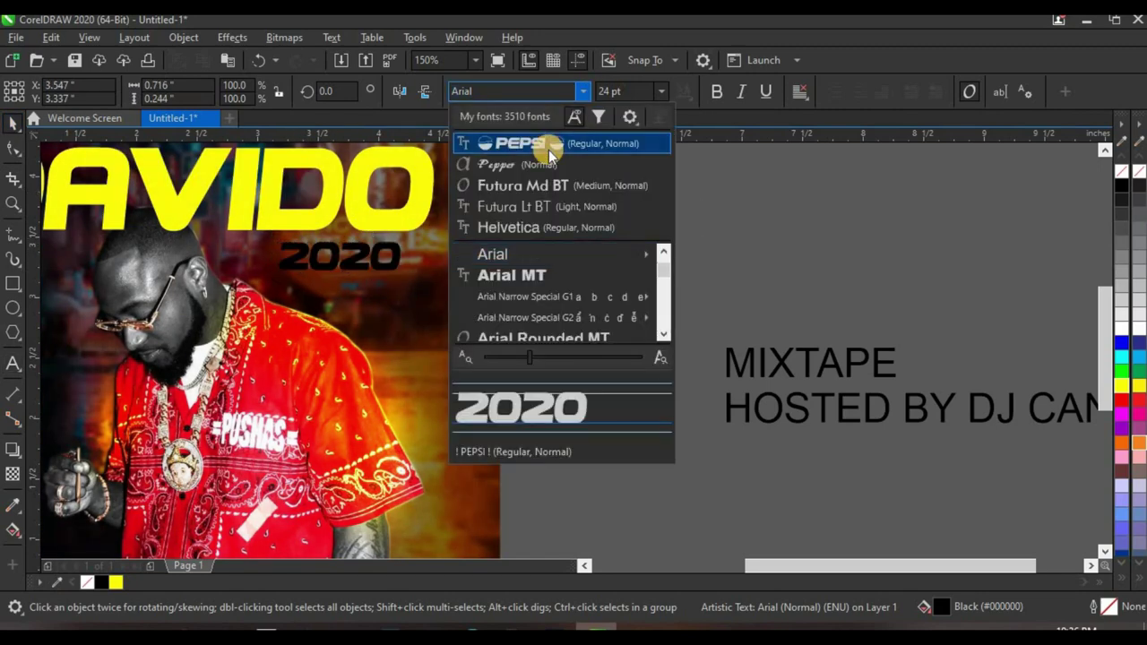
left_click(549, 150)
Step: Enlarge 2020 to about 1.3 inches wide under DAVIDO and fill it with white
left_click_drag(410, 275, 374, 277)
left_click(1127, 333)
scroll(627, 267, "down", 5)
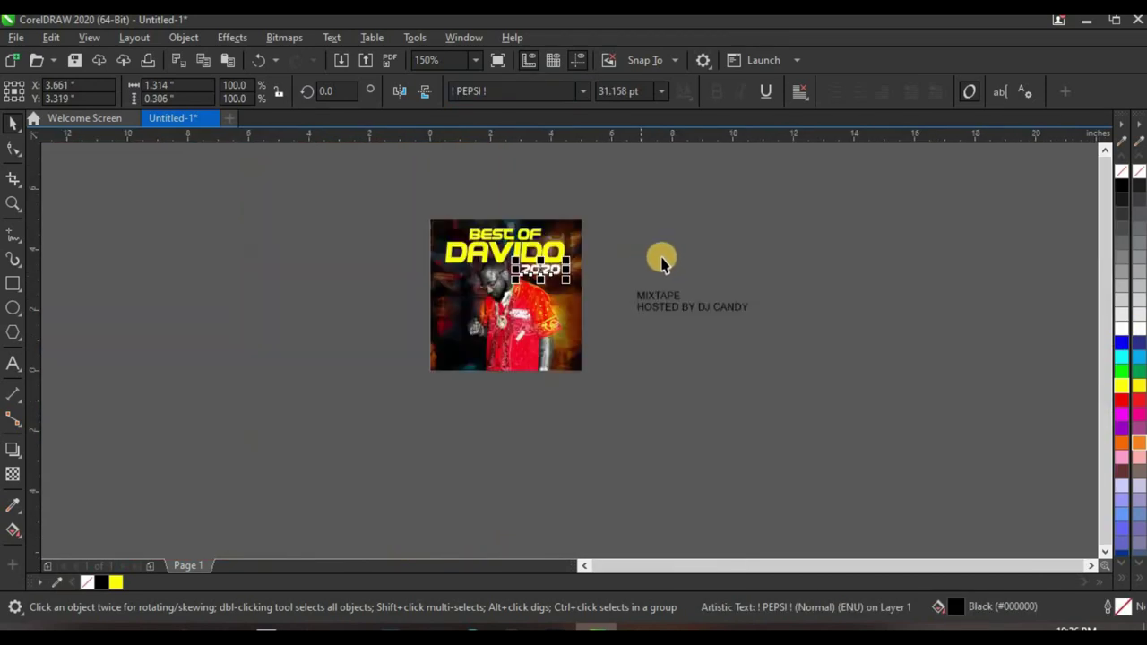
left_click(646, 260)
Step: Change the year text to 2021 and shift it slightly to the right under DAVIDO
scroll(538, 274, "up", 5)
double_click(482, 286)
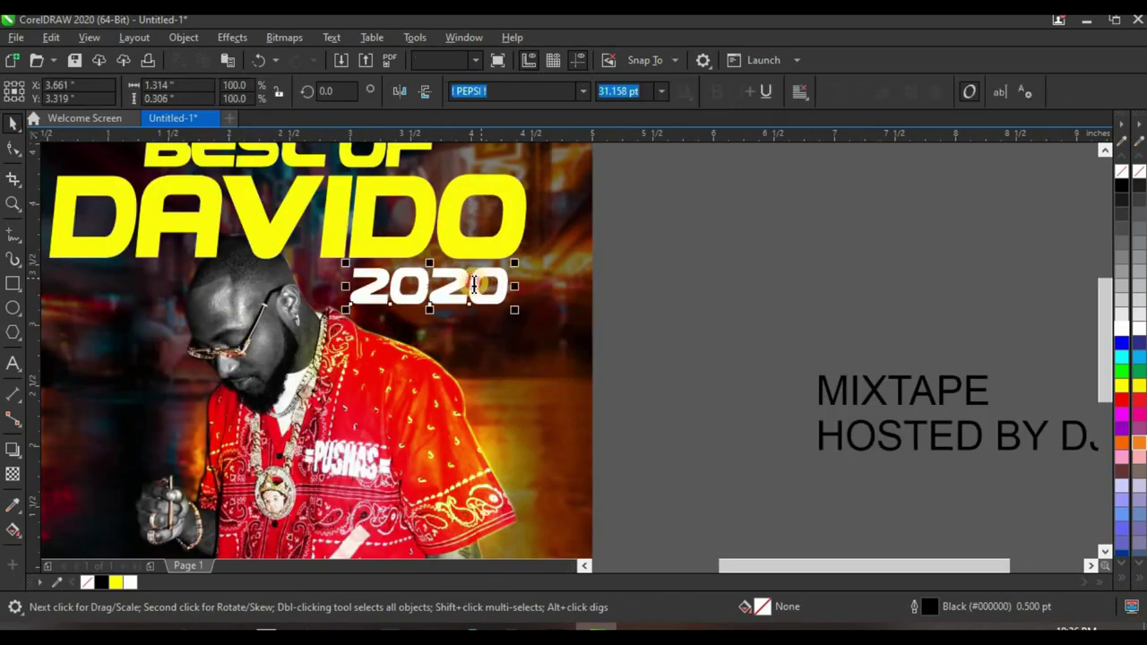
left_click_drag(469, 287, 525, 290)
type("1")
left_click(12, 123)
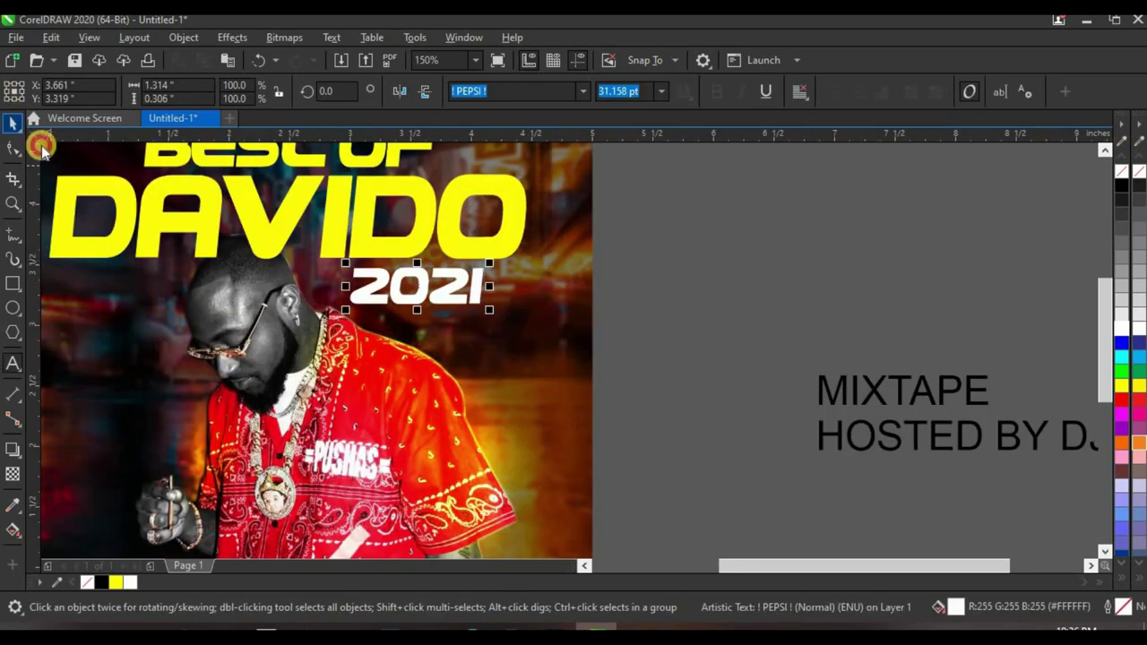
left_click_drag(456, 288, 468, 286)
scroll(487, 271, "down", 1)
left_click(654, 247)
scroll(403, 237, "up", 2)
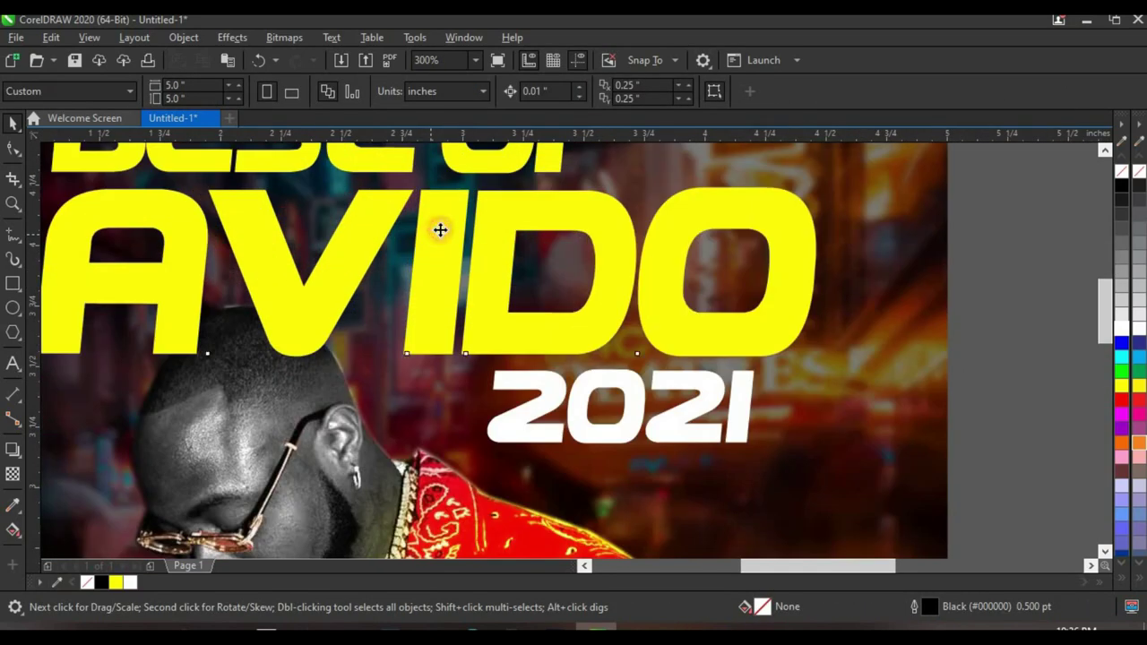
Step: Apply a vertical fountain fill to DAVIDO from yellow at the top to orange just below the letters
left_click(440, 229)
scroll(306, 321, "down", 1)
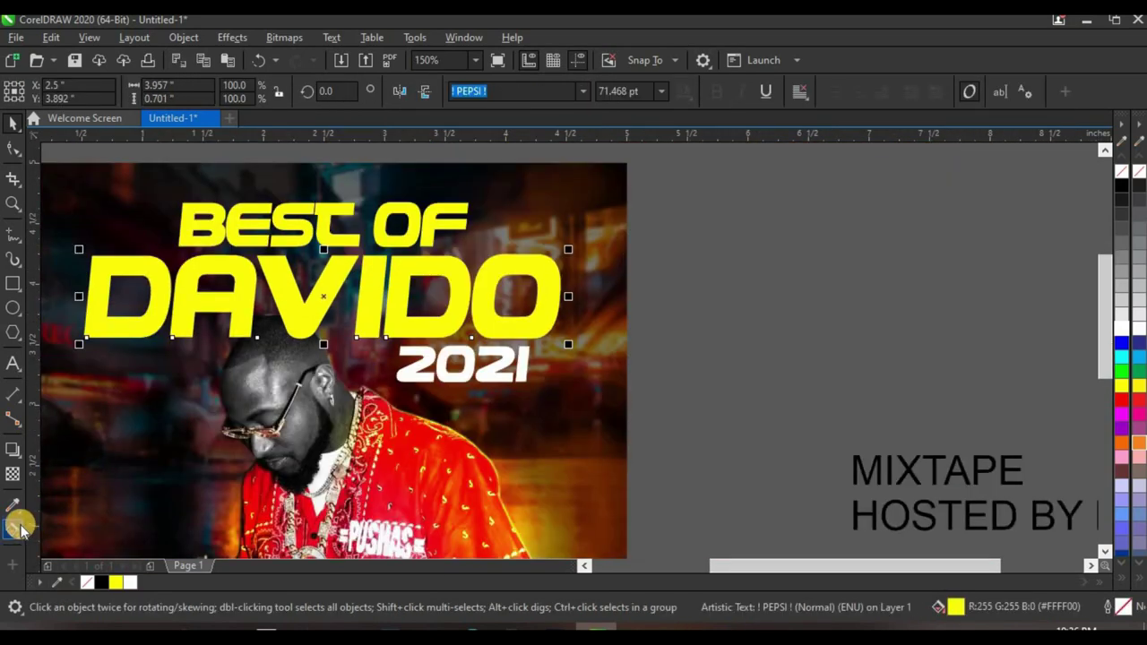
left_click(16, 529)
scroll(363, 300, "up", 2)
left_click_drag(400, 217, 400, 362)
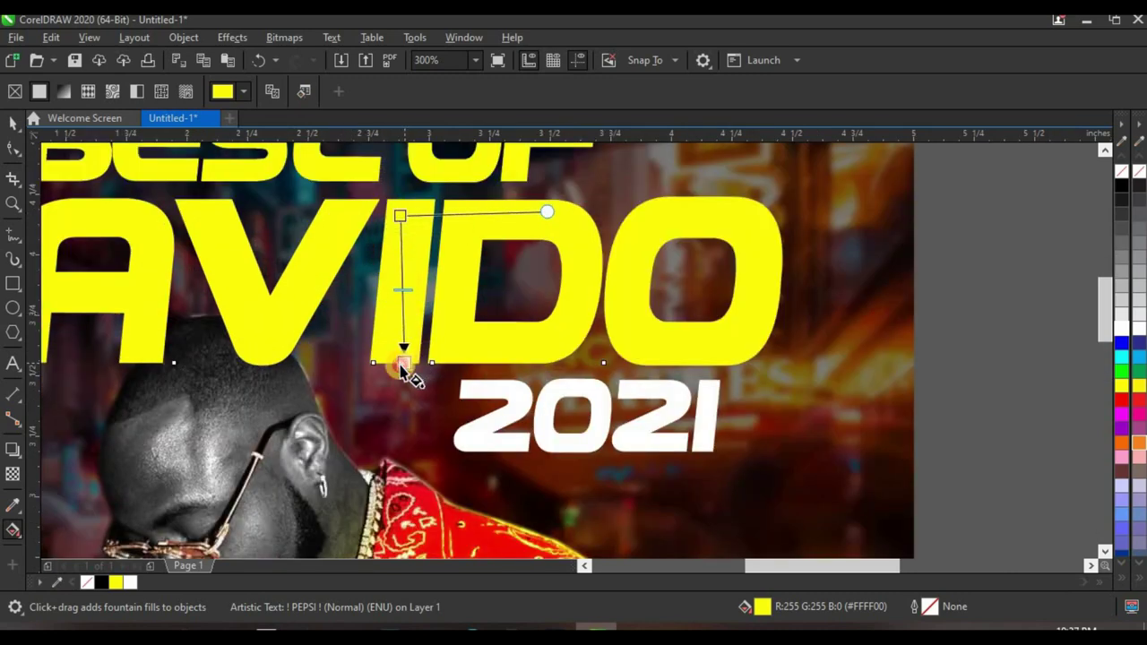
left_click(1121, 443)
scroll(496, 335, "down", 2)
left_click_drag(525, 325, 525, 341)
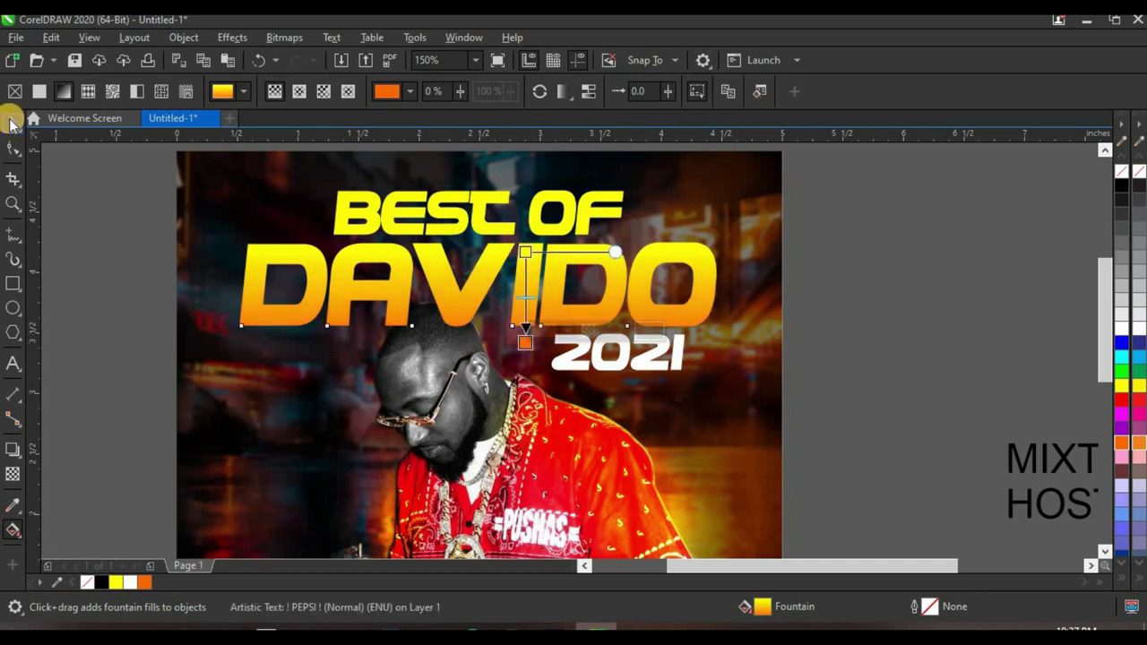
Step: Select the BEST OF, DAVIDO and 2021 texts together and cut them from the page
left_click(10, 123)
left_click_drag(926, 159, 80, 423)
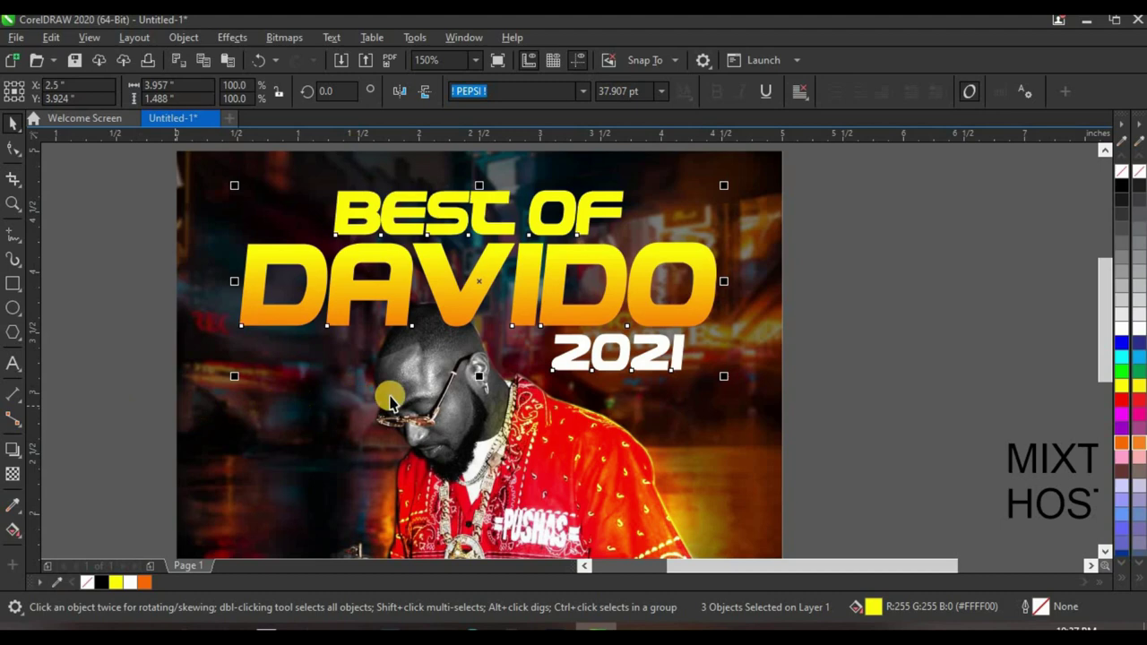
key("Delete")
scroll(440, 313, "up", 2)
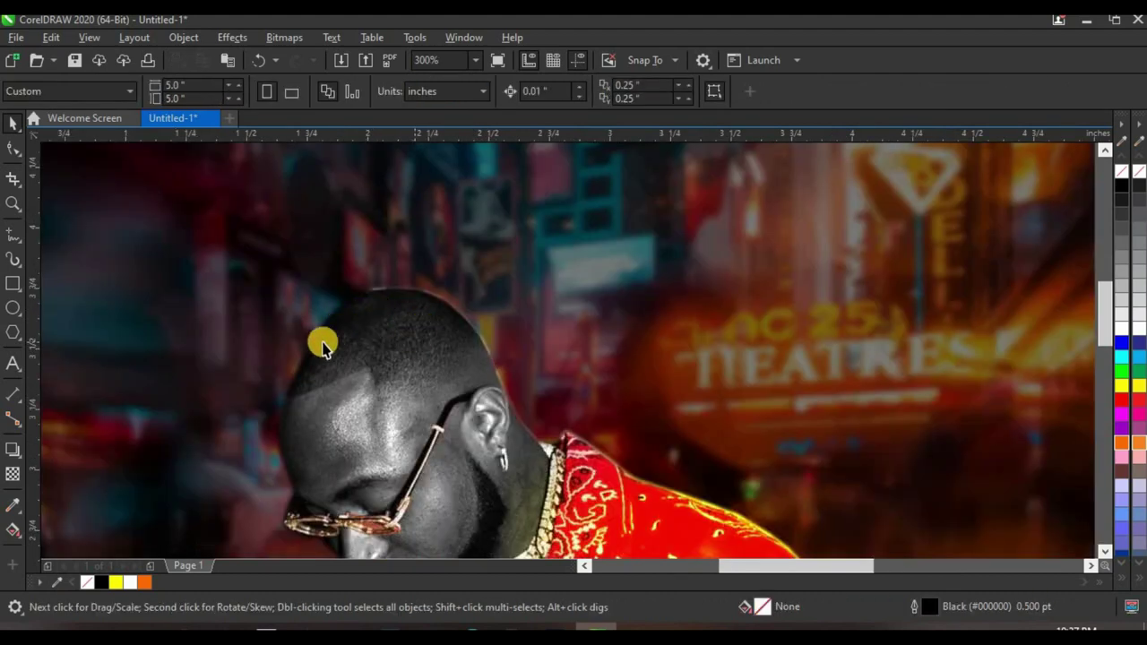
scroll(456, 322, "down", 2)
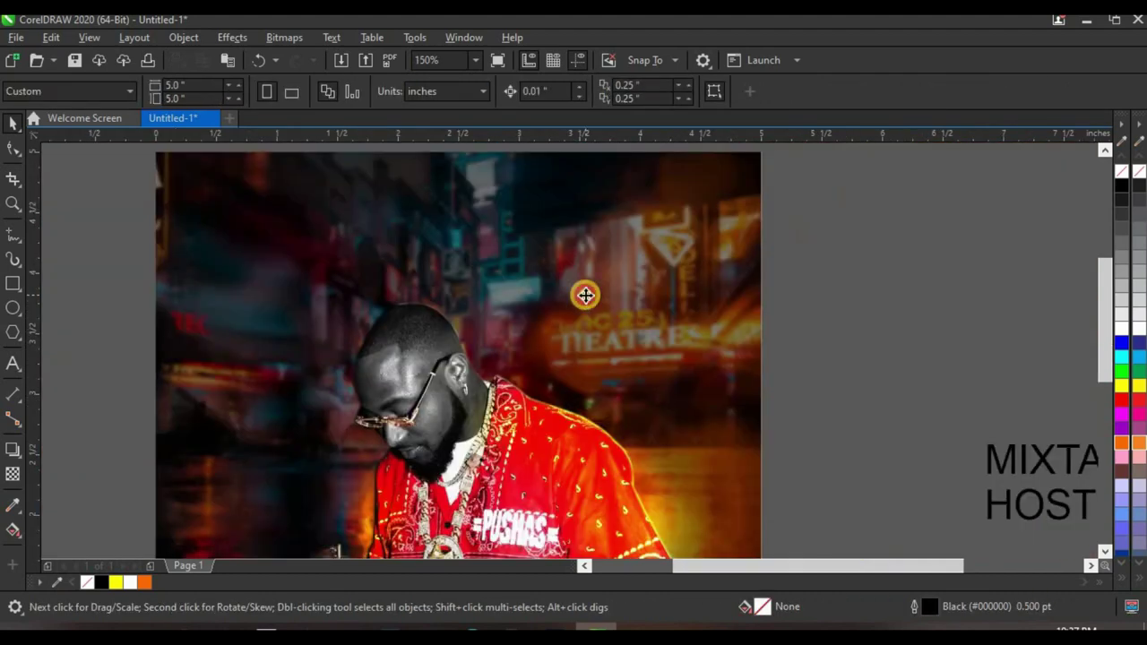
Step: Open the cover's PowerClip contents, paste the three title texts there and order them behind the man's cut-out
left_click(408, 323)
left_click(76, 161)
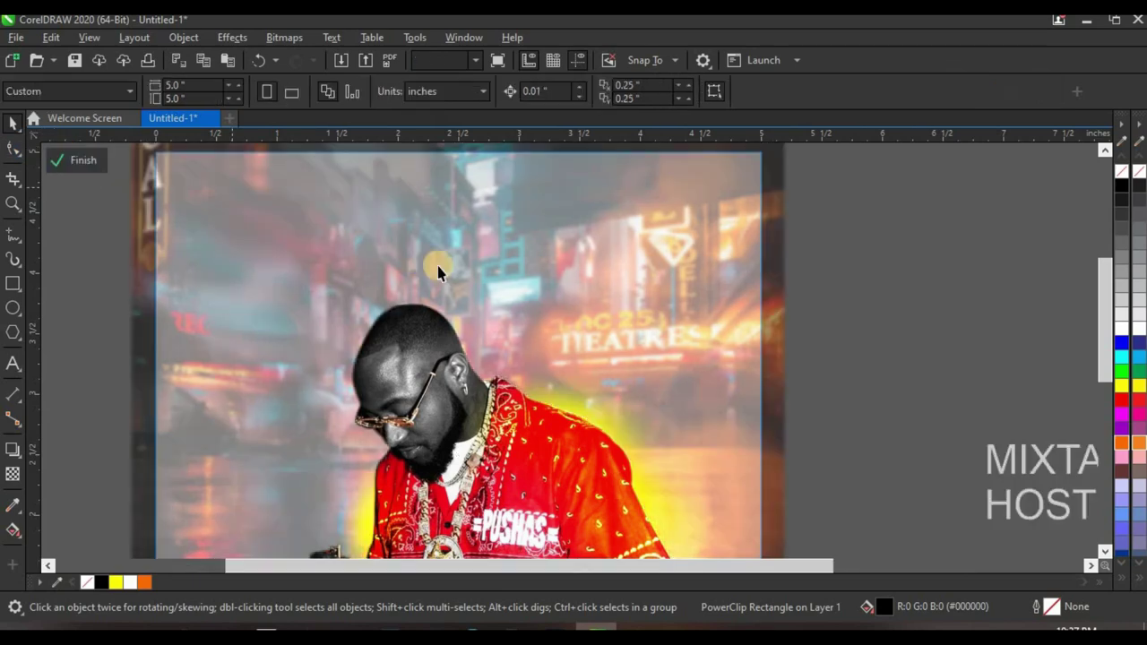
key("ctrl+v")
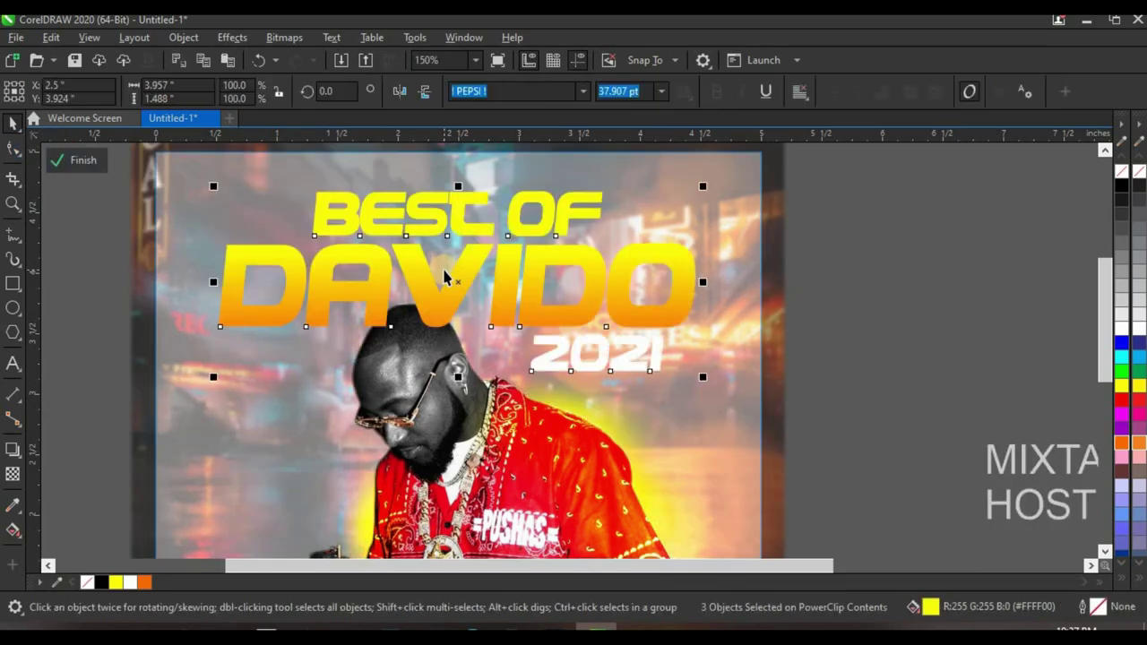
left_click(444, 270)
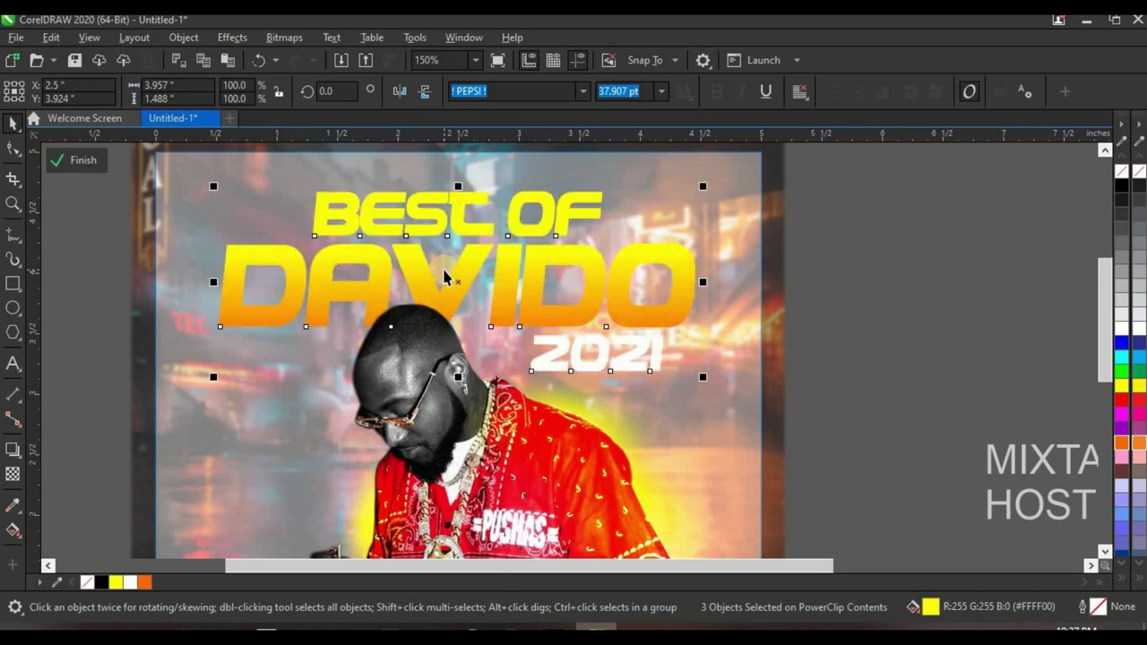
Step: Group the three title texts, add a black drop shadow cast down-left with 79 opacity and 10 feathering, and finish editing the PowerClip
key("ctrl+g")
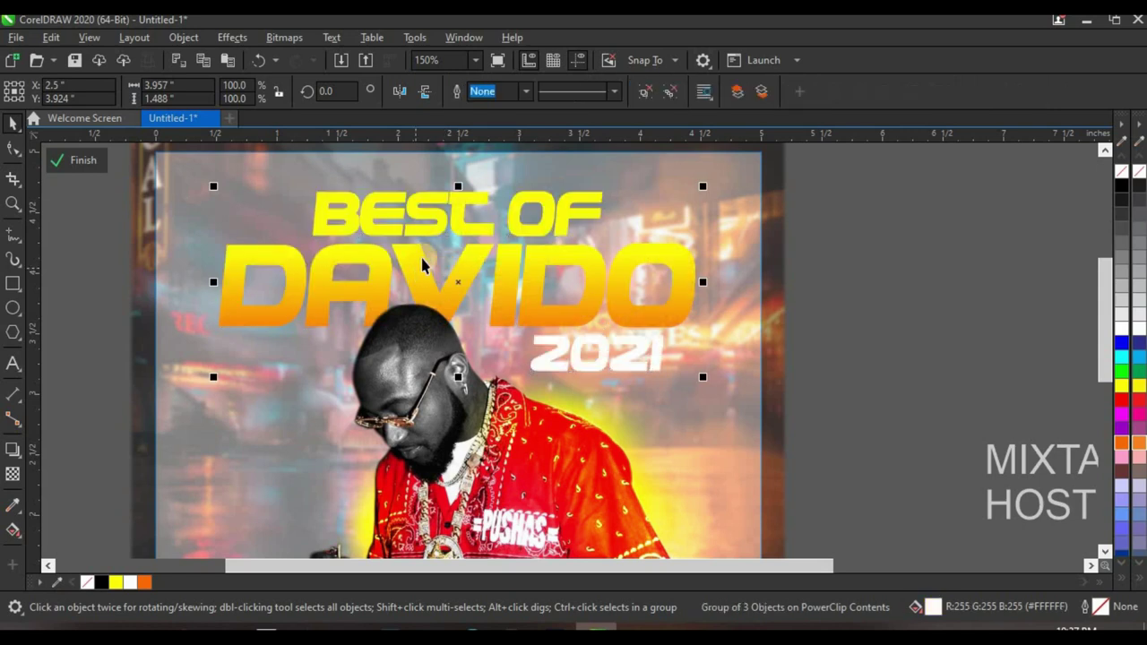
left_click(13, 449)
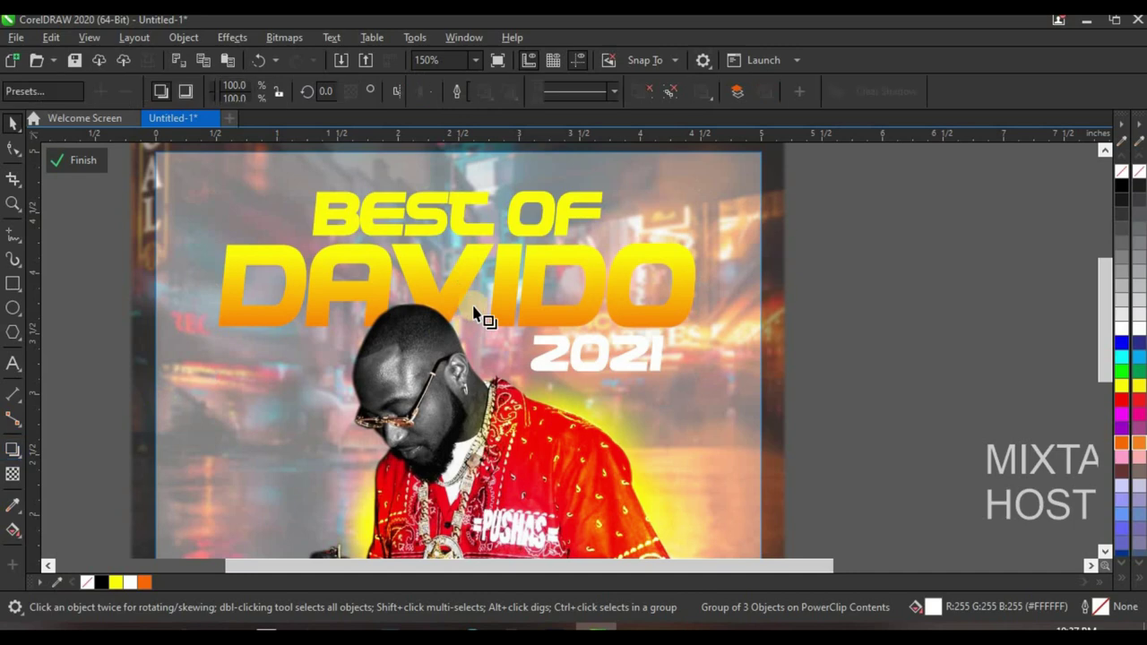
scroll(500, 267, "up", 2)
left_click_drag(439, 267, 273, 465)
left_click_drag(392, 98, 453, 104)
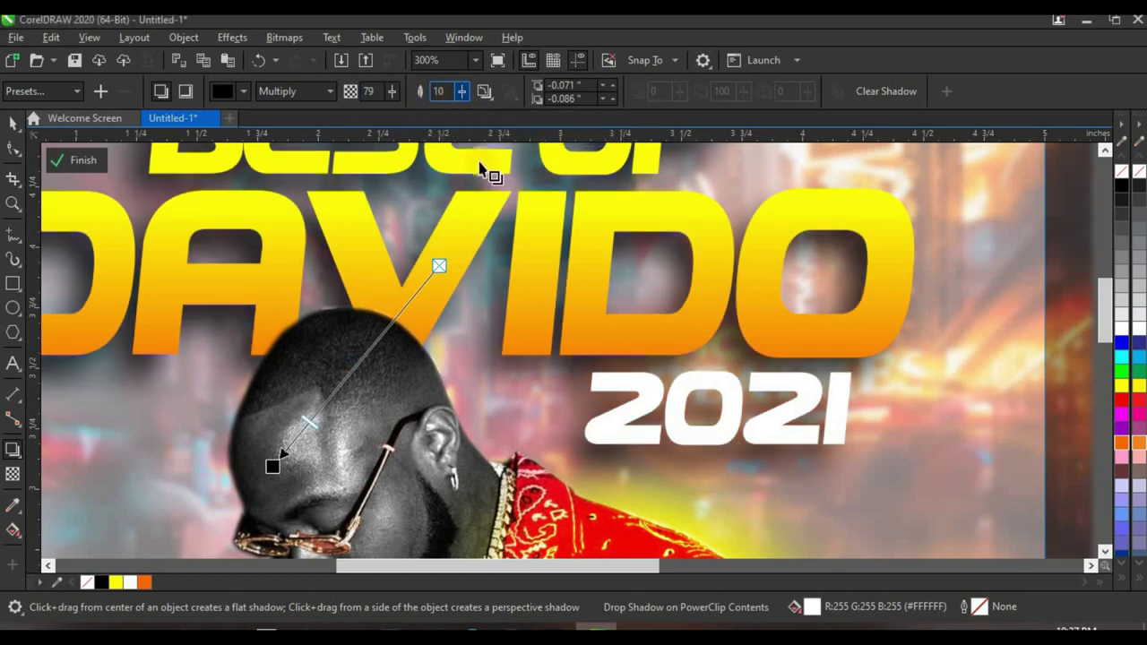
scroll(481, 270, "down", 1)
left_click(76, 161)
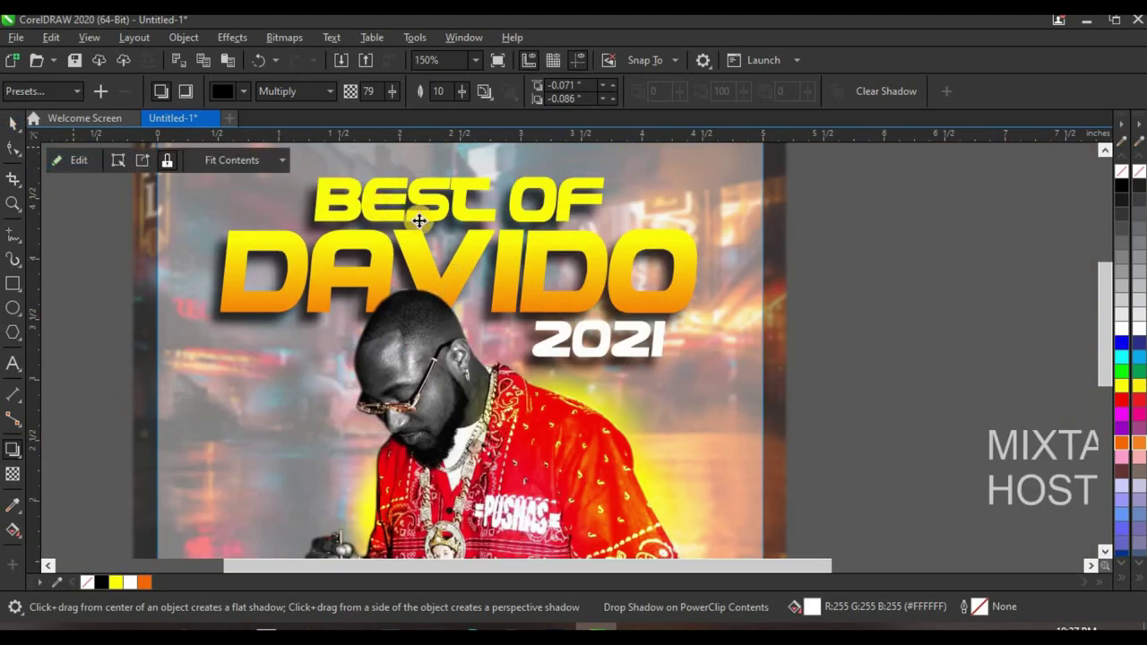
Step: Break apart the two-line text beside the cover so MIXTAPE and the HOSTED BY line become separate objects
left_click(11, 125)
scroll(407, 279, "down", 2)
left_click(625, 254)
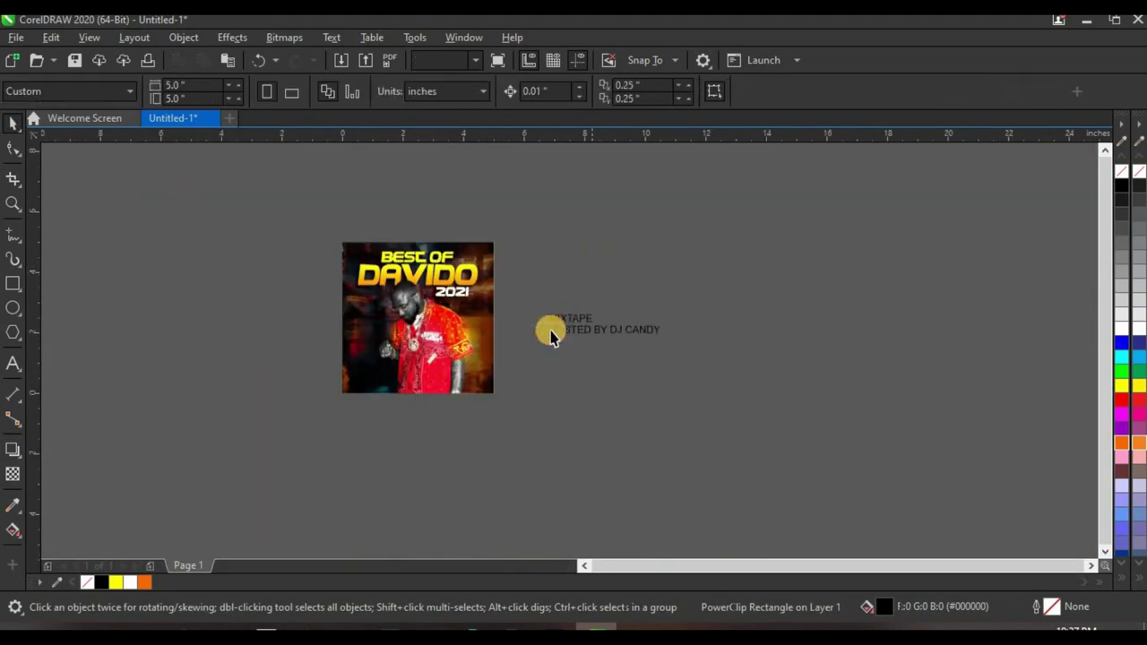
scroll(551, 333, "up", 1)
scroll(595, 315, "up", 2)
left_click(607, 305)
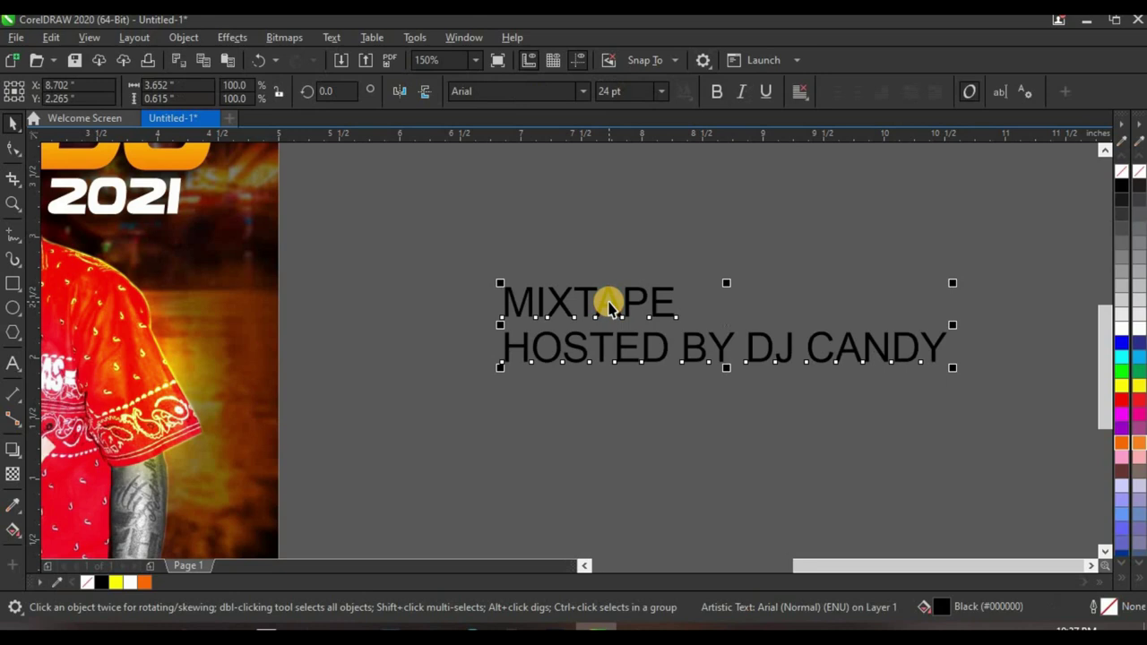
key("ctrl+k")
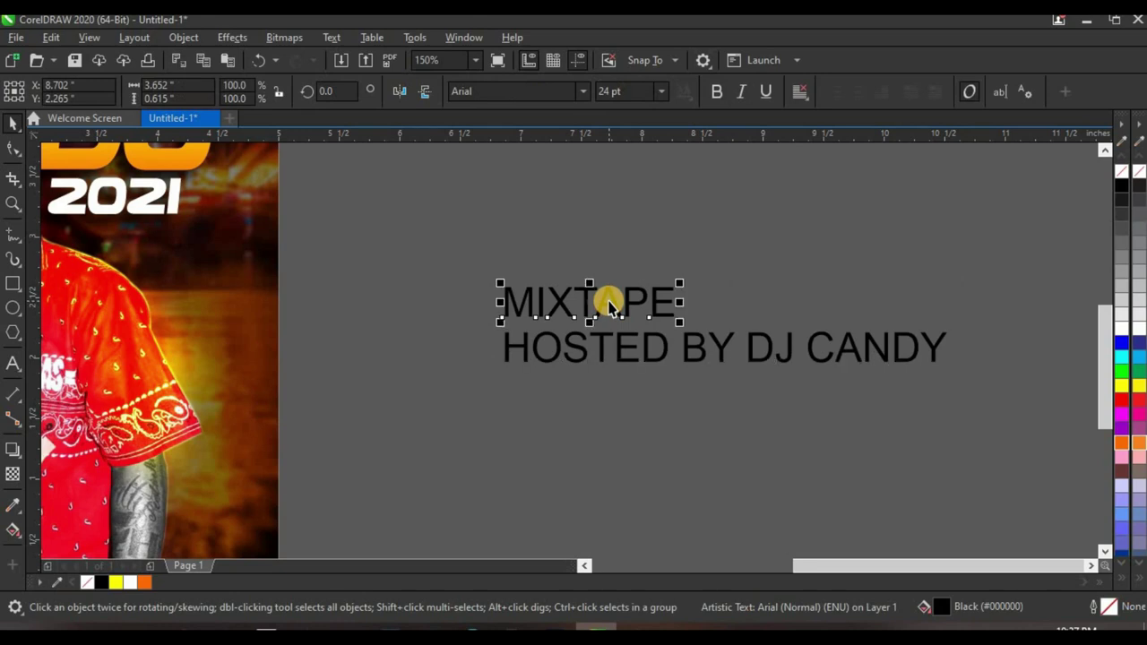
Step: Set MIXTAPE in the ! PEPSI ! font, move it onto the lower part of the cover and enlarge it to about 3.7 inches wide
left_click(585, 94)
left_click(574, 143)
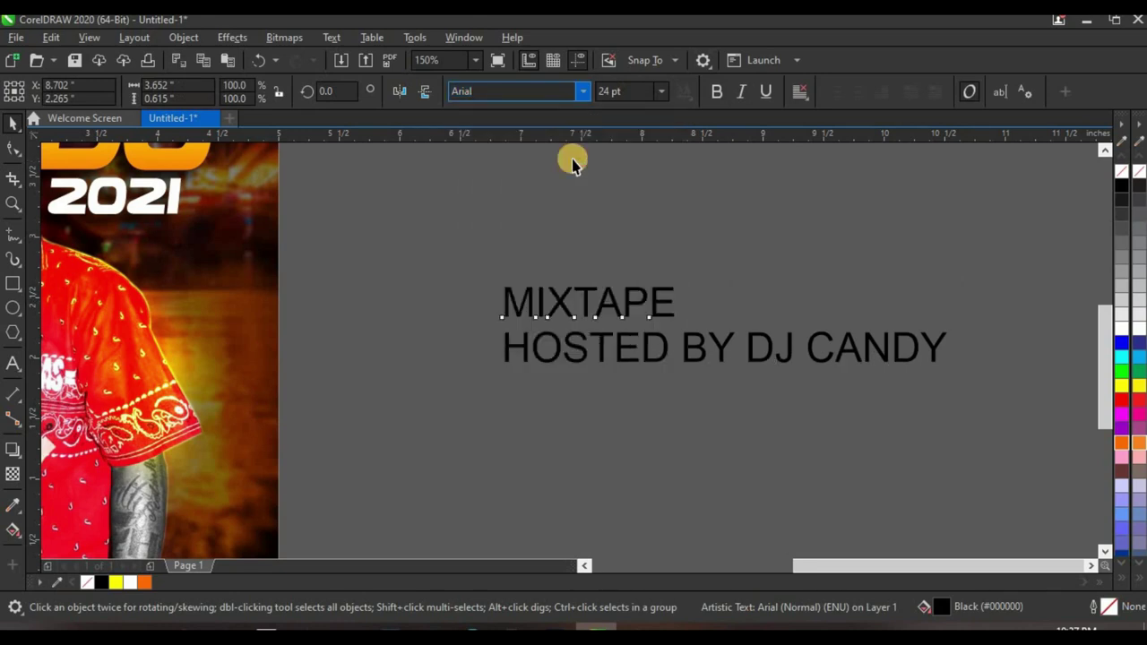
scroll(633, 255, "down", 2)
left_click_drag(561, 269, 195, 375)
left_click_drag(292, 378, 435, 408)
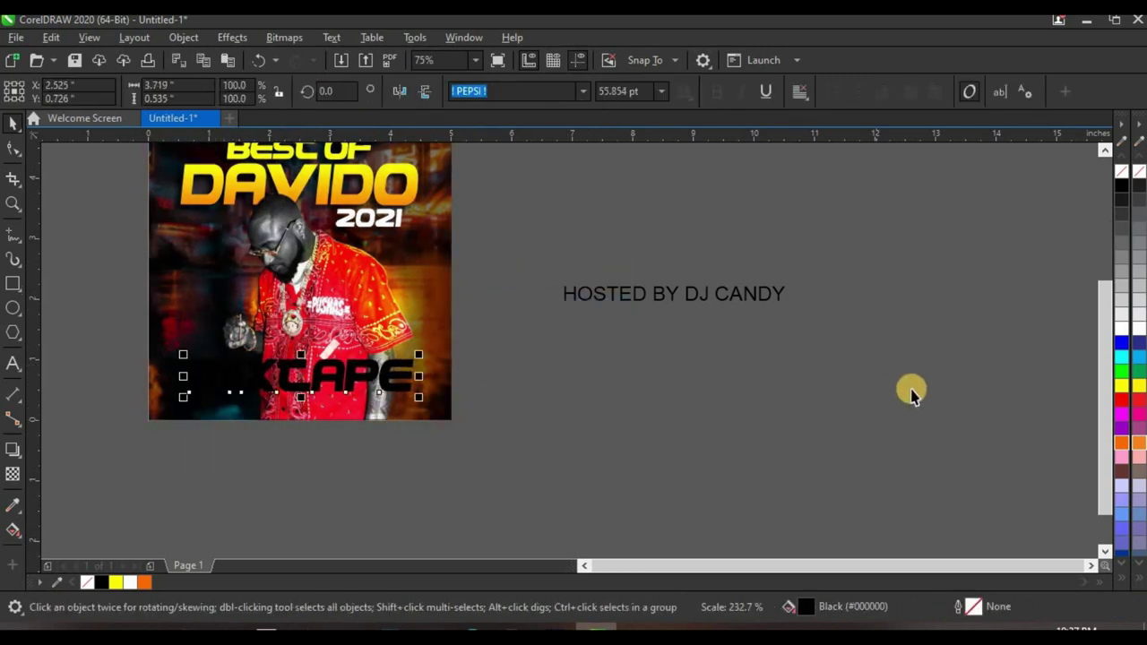
Step: Remove the fill from MIXTAPE and give the letters a white outline
left_click(1120, 178)
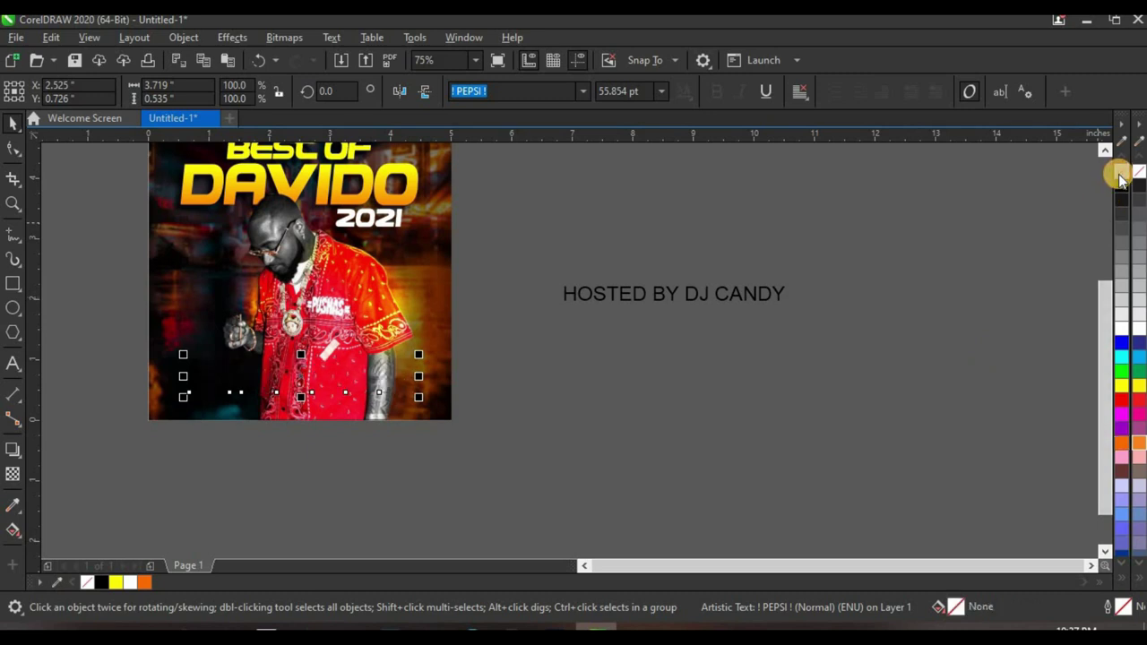
right_click(1121, 328)
scroll(390, 364, "up", 2)
scroll(403, 367, "up", 2)
scroll(439, 375, "down", 4)
scroll(387, 408, "up", 5)
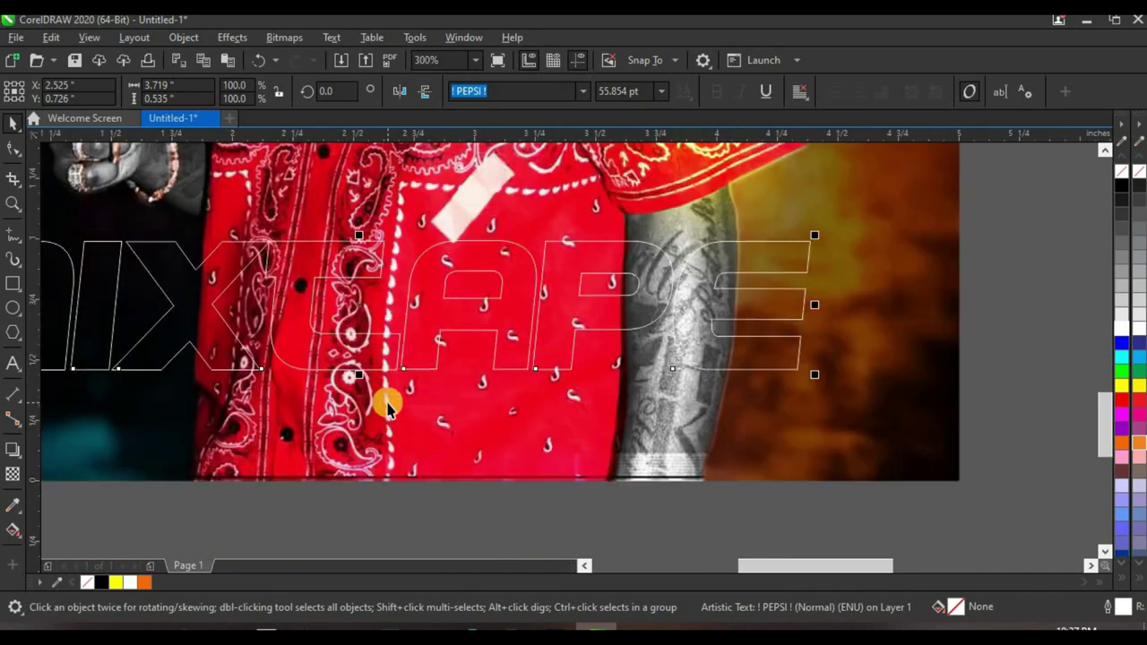
Step: Convert MIXTAPE to curves and set its outline width to 1.0 pt
key("ctrl+q")
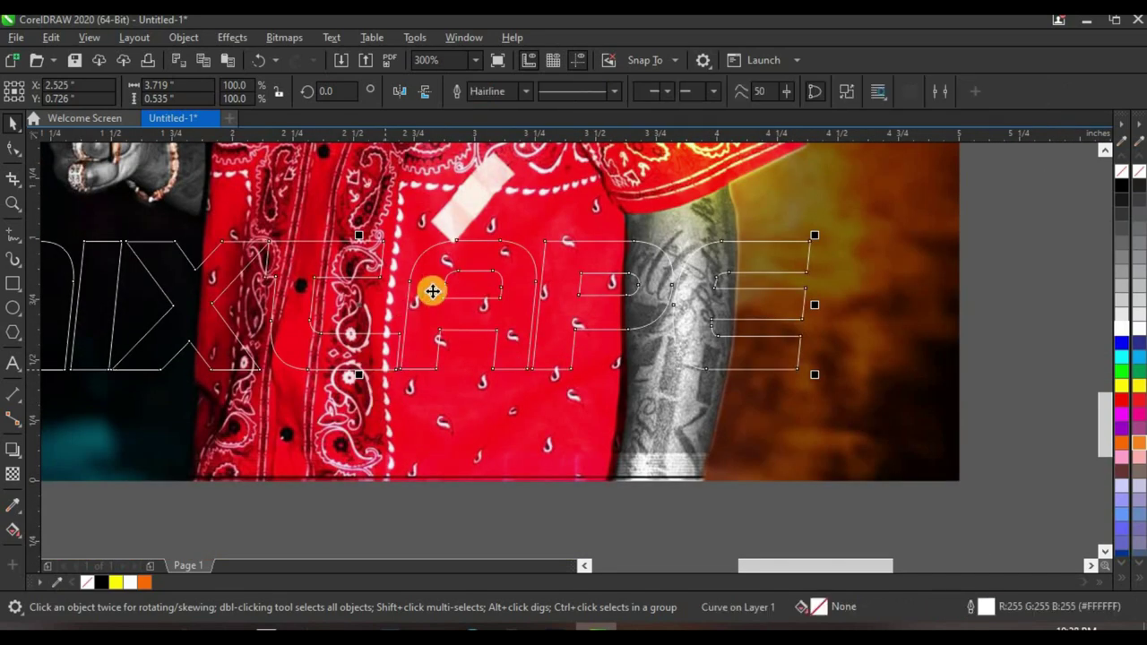
scroll(433, 289, "down", 1)
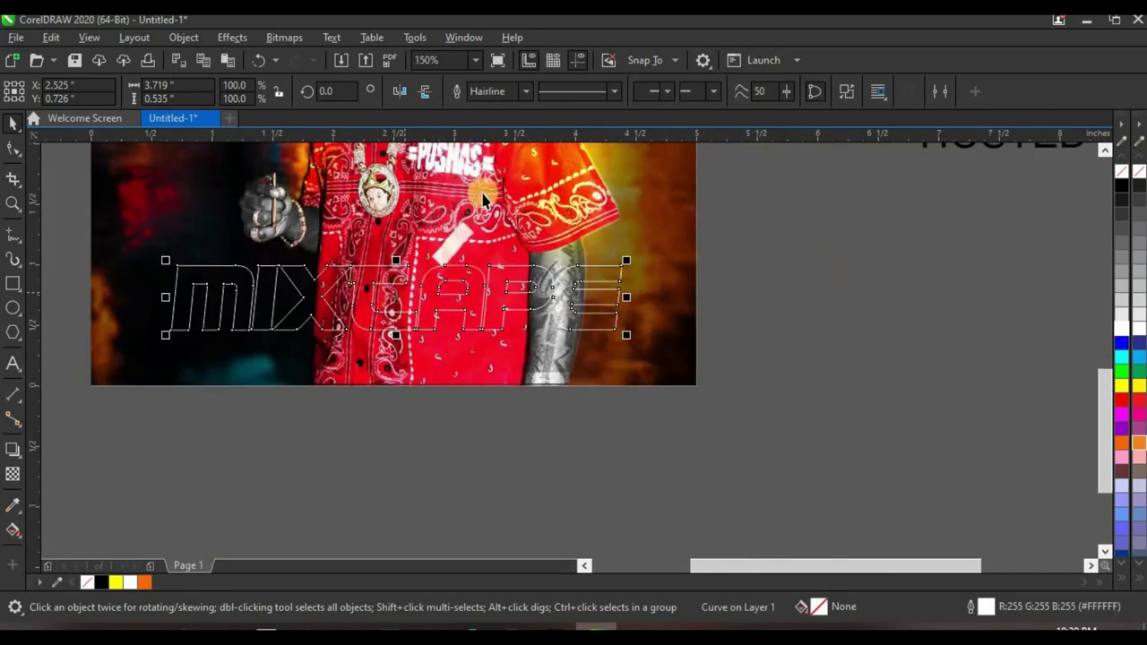
left_click(526, 92)
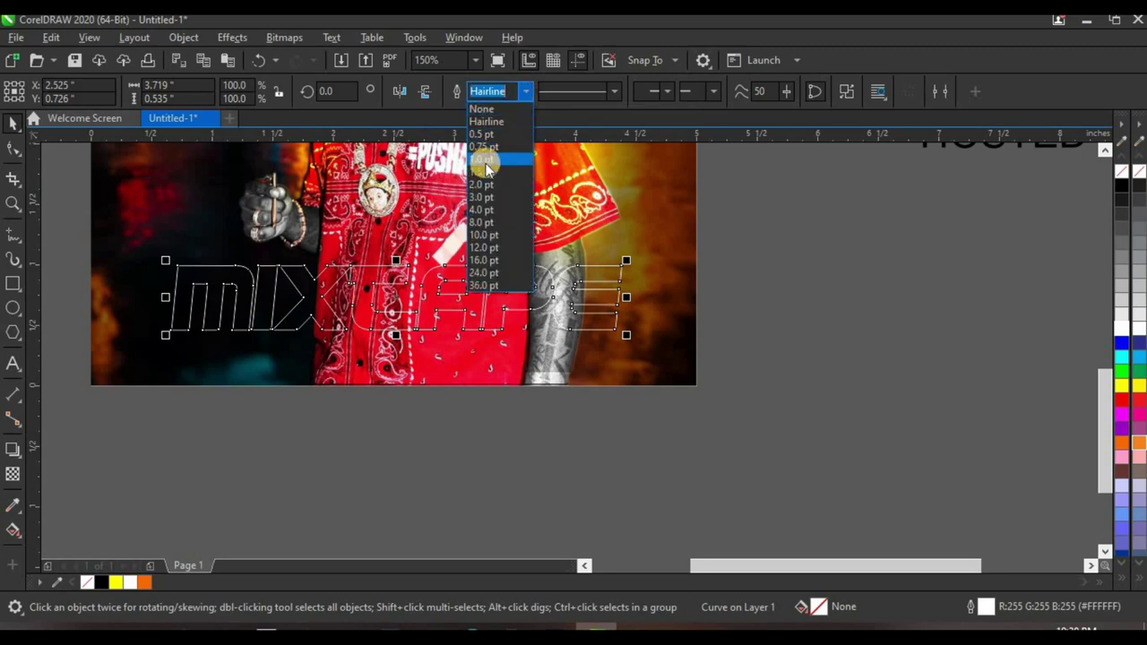
left_click(483, 164)
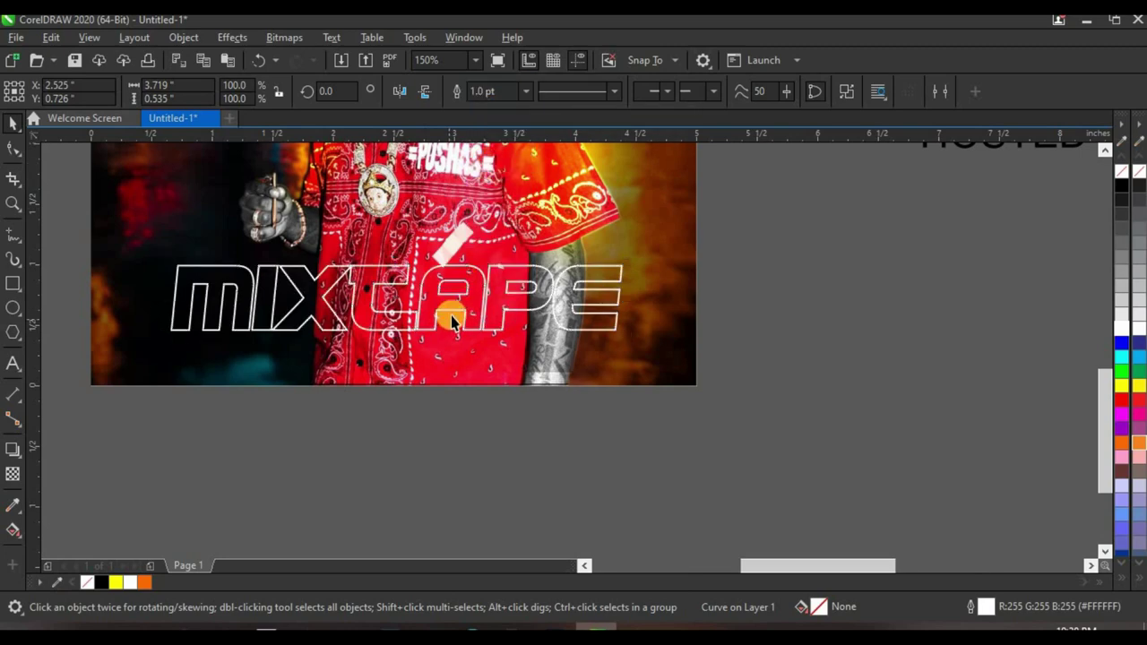
scroll(486, 267, "up", 1)
scroll(410, 275, "down", 2)
scroll(411, 275, "up", 2)
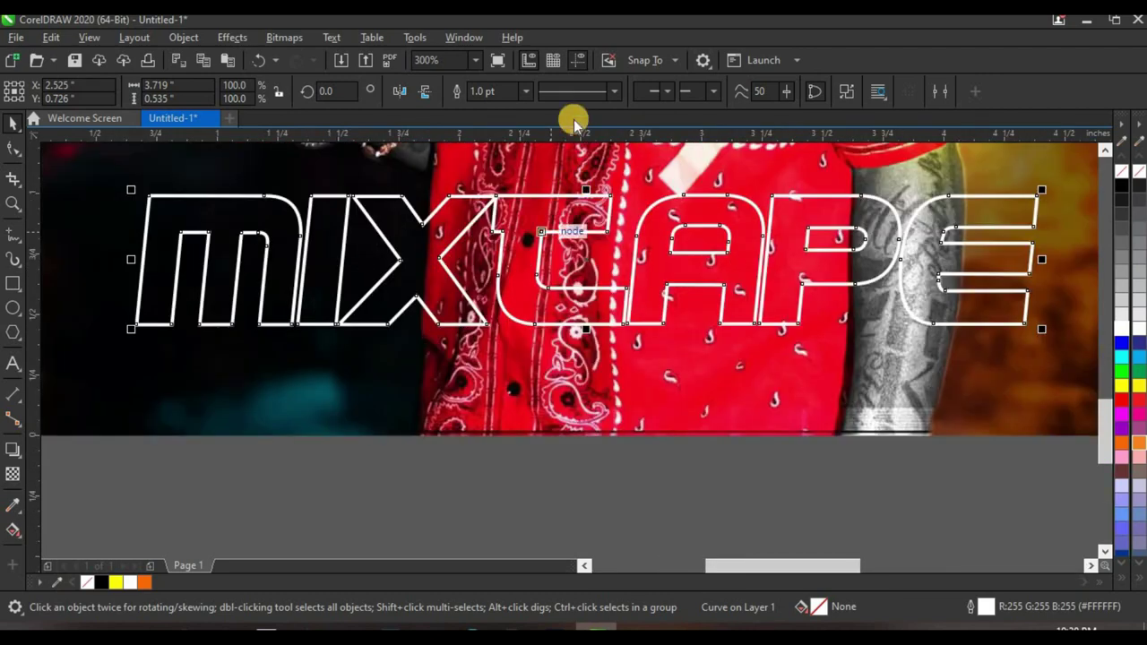
left_click(526, 91)
left_click(497, 161)
scroll(418, 258, "down", 2)
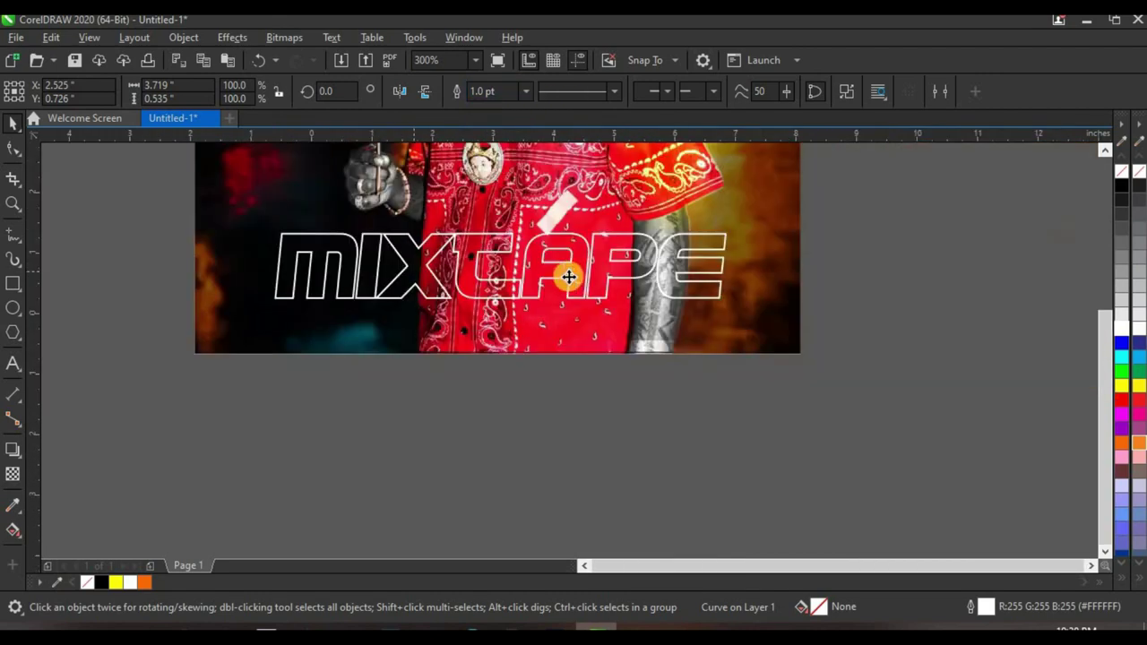
Step: Center MIXTAPE horizontally on the cover and shift it slightly upward
left_click(596, 269, "shift")
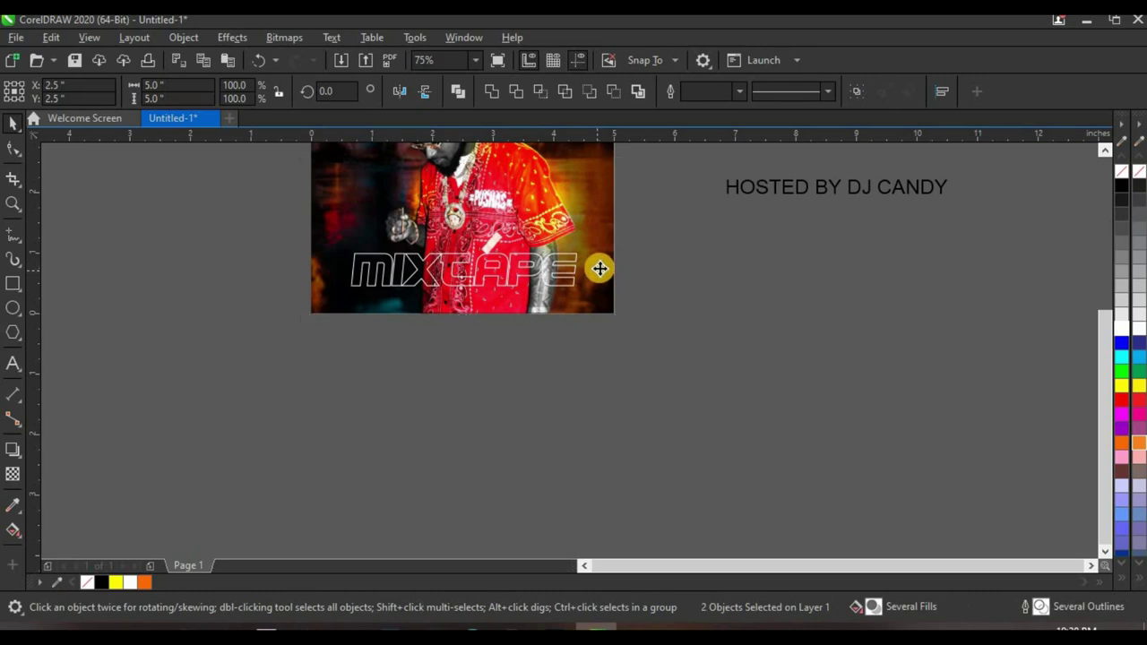
left_click(661, 288)
scroll(507, 279, "up", 1)
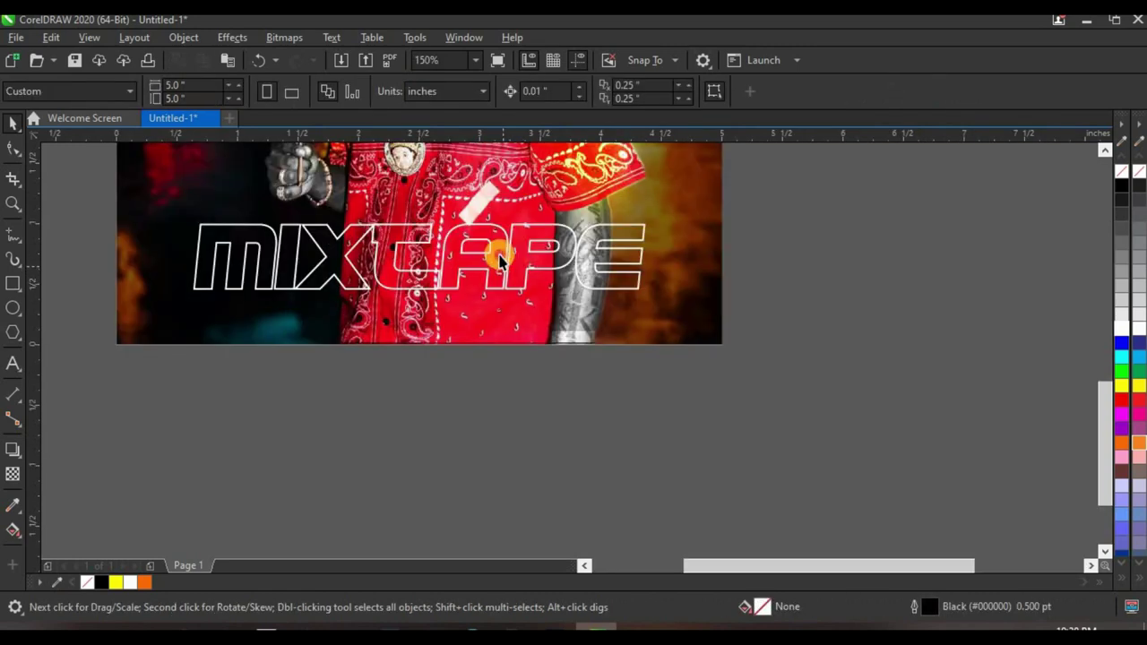
left_click(499, 273)
left_click_drag(500, 274, 501, 269)
scroll(658, 287, "down", 1)
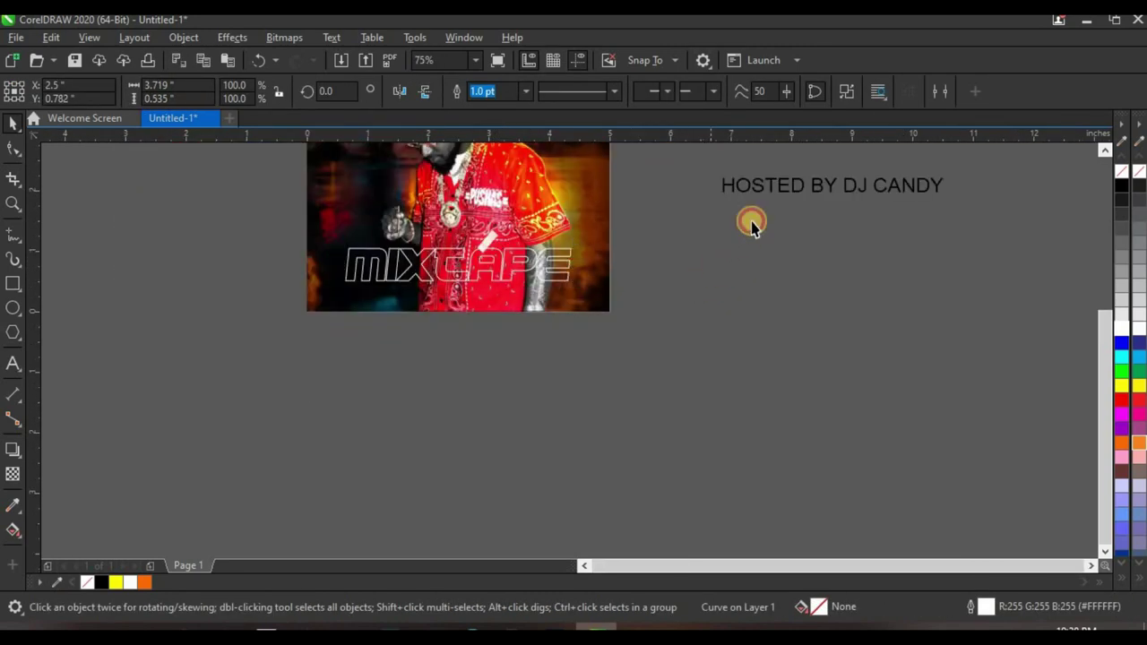
Step: Move the HOSTED BY line onto the cover below MIXTAPE and set it in Futura Md BT at 12 pt
left_click(753, 223)
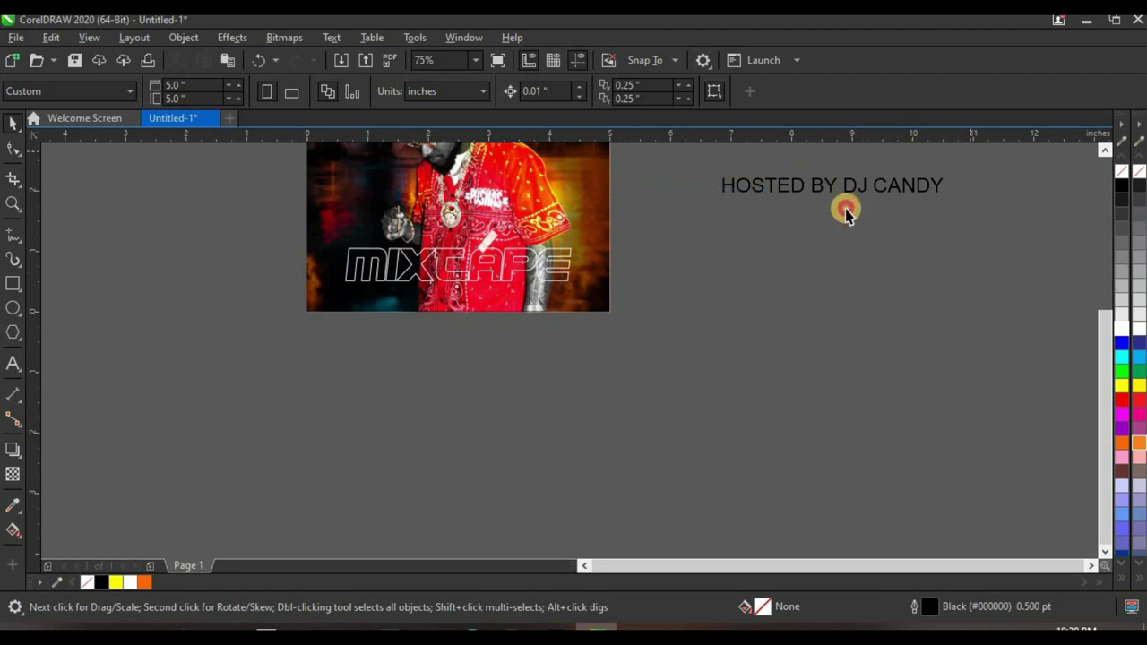
left_click(773, 186)
left_click_drag(491, 276, 403, 296)
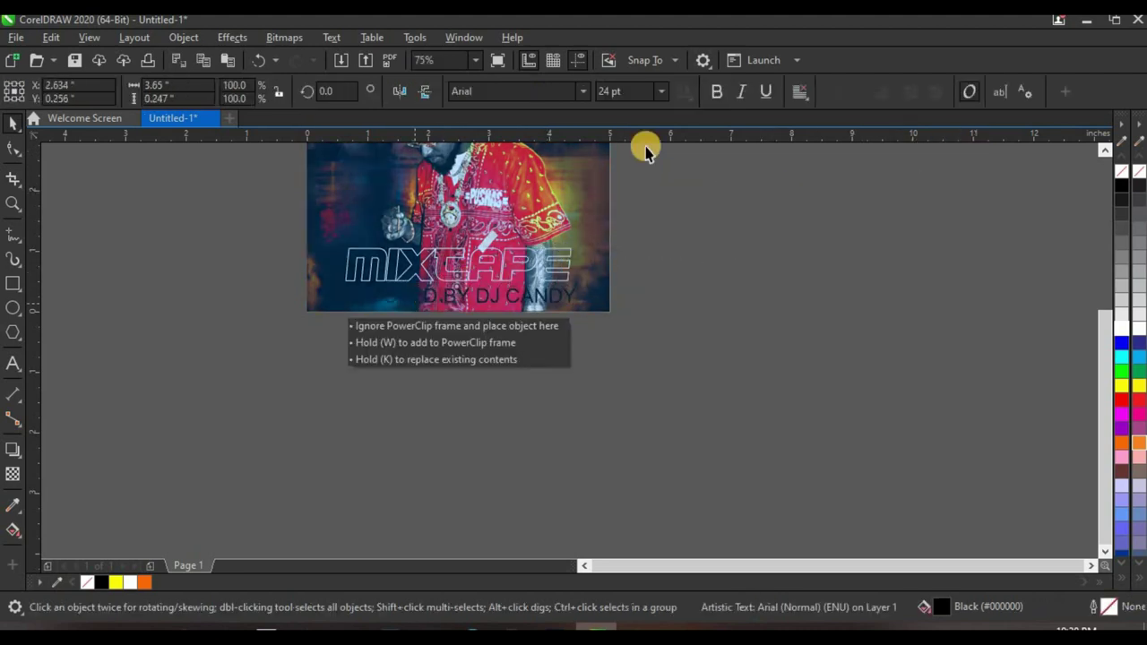
left_click(579, 94)
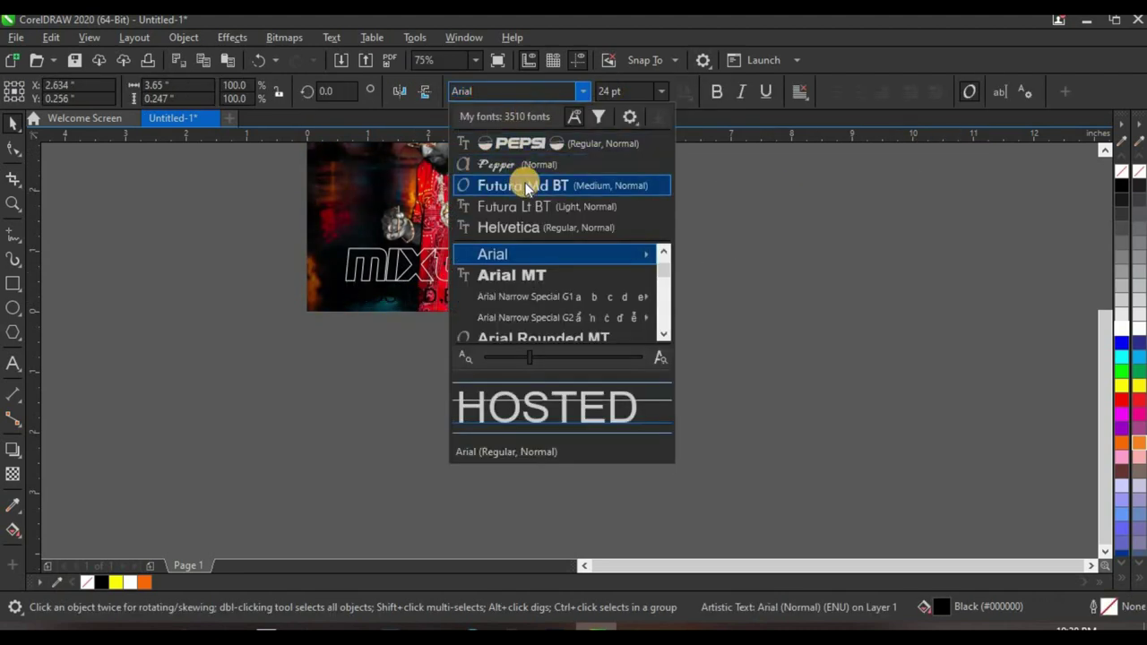
left_click(549, 184)
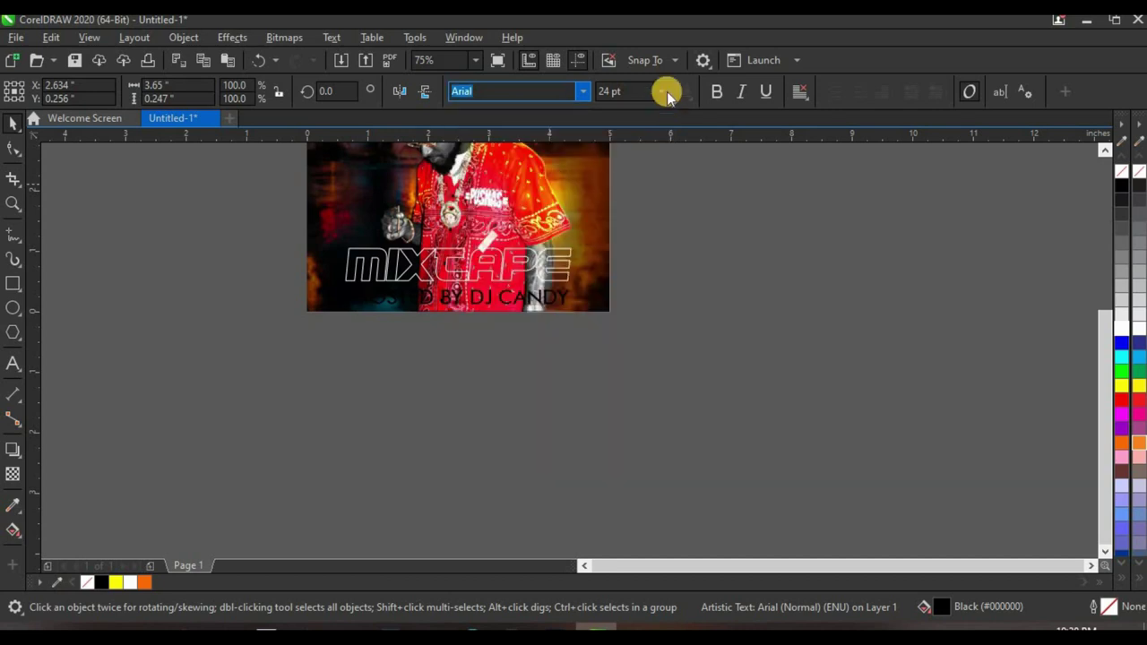
left_click(660, 91)
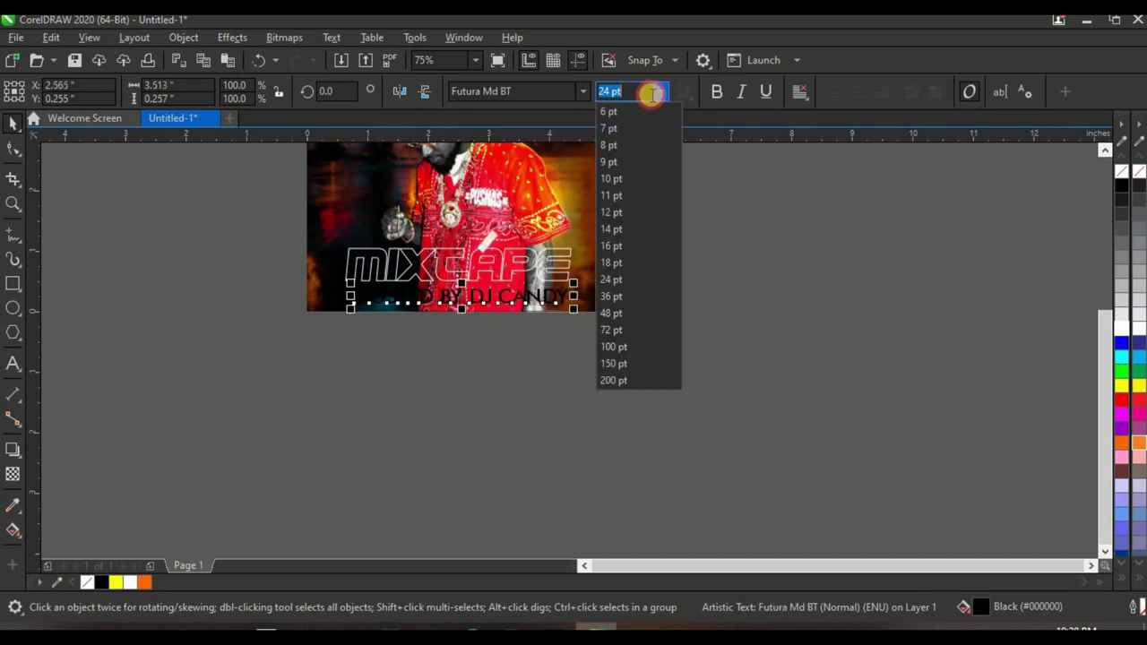
left_click(622, 213)
Step: Color the HOSTED BY line yellow and center it horizontally on the cover beneath MIXTAPE
scroll(445, 297, "up", 3)
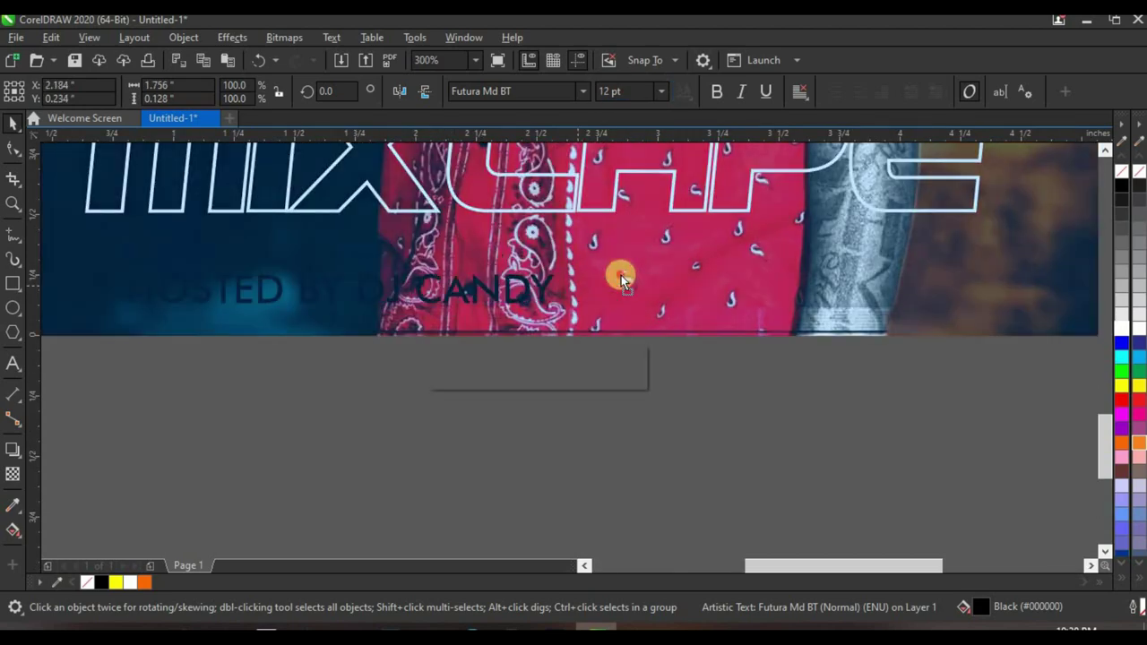
left_click(122, 584)
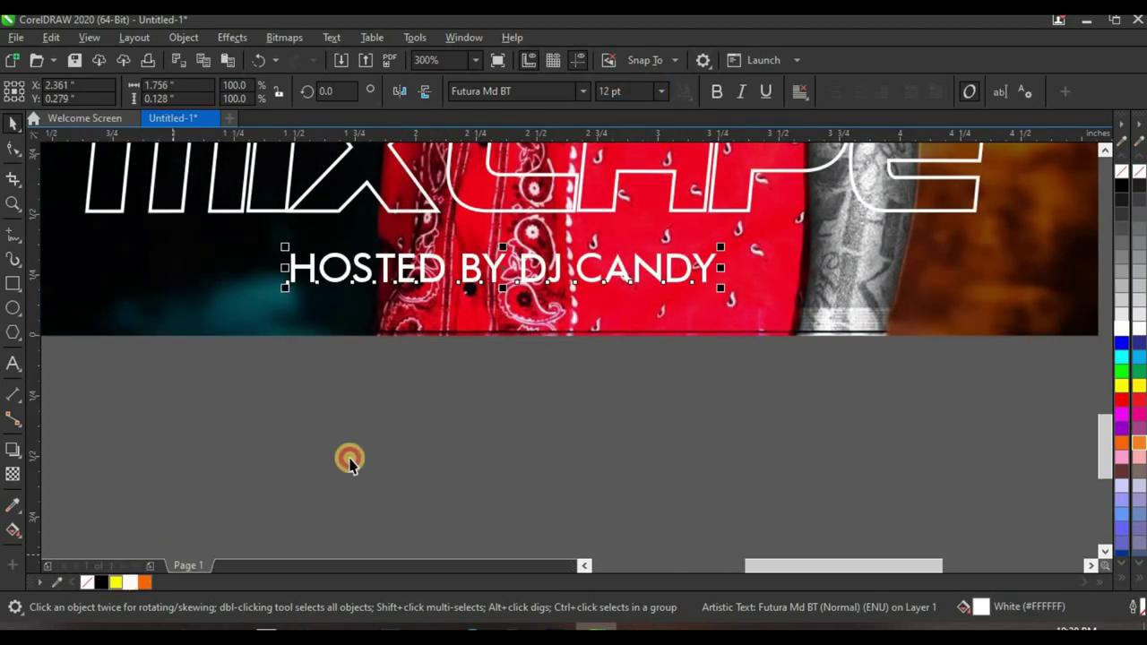
scroll(543, 363, "down", 2)
scroll(475, 372, "up", 1)
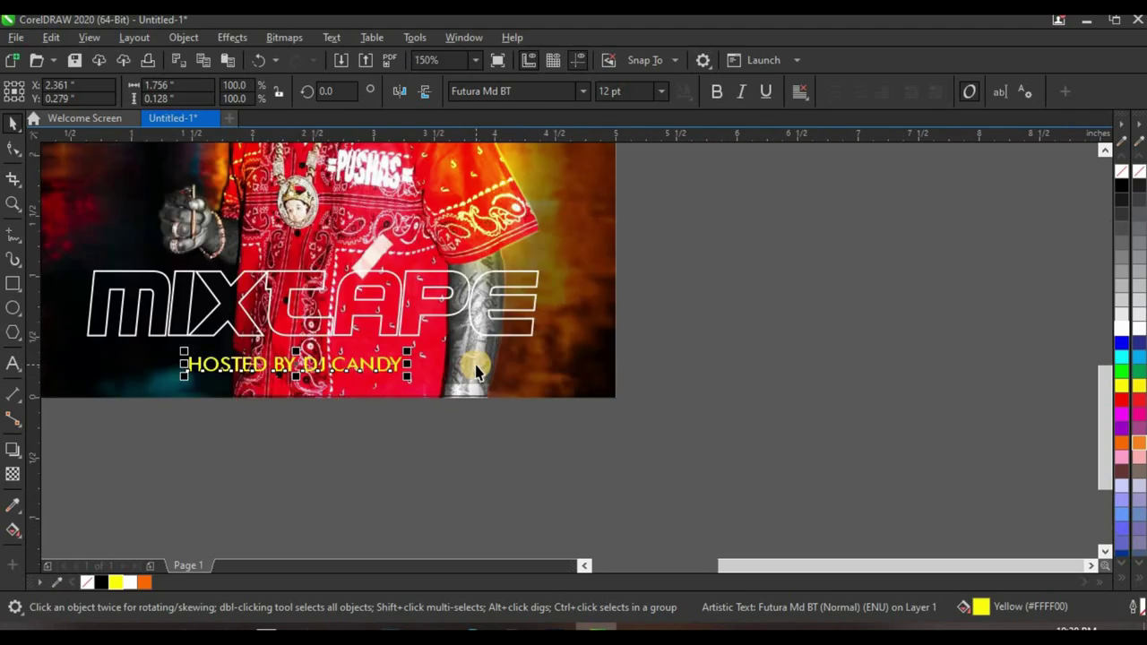
left_click(504, 359, "shift")
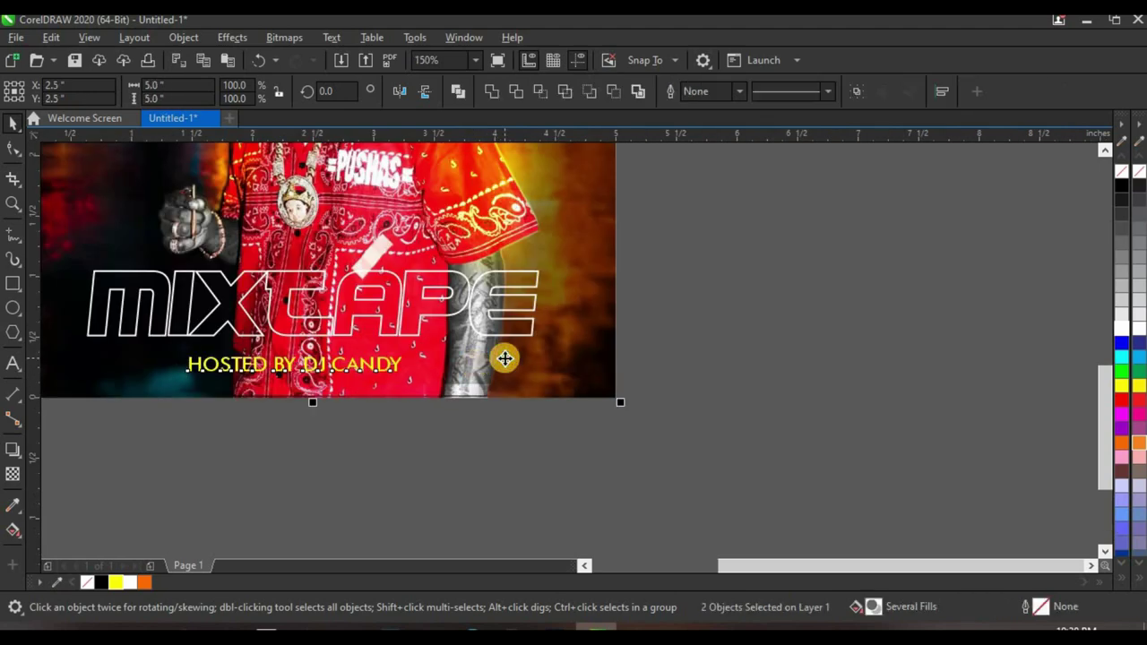
scroll(439, 363, "down", 4)
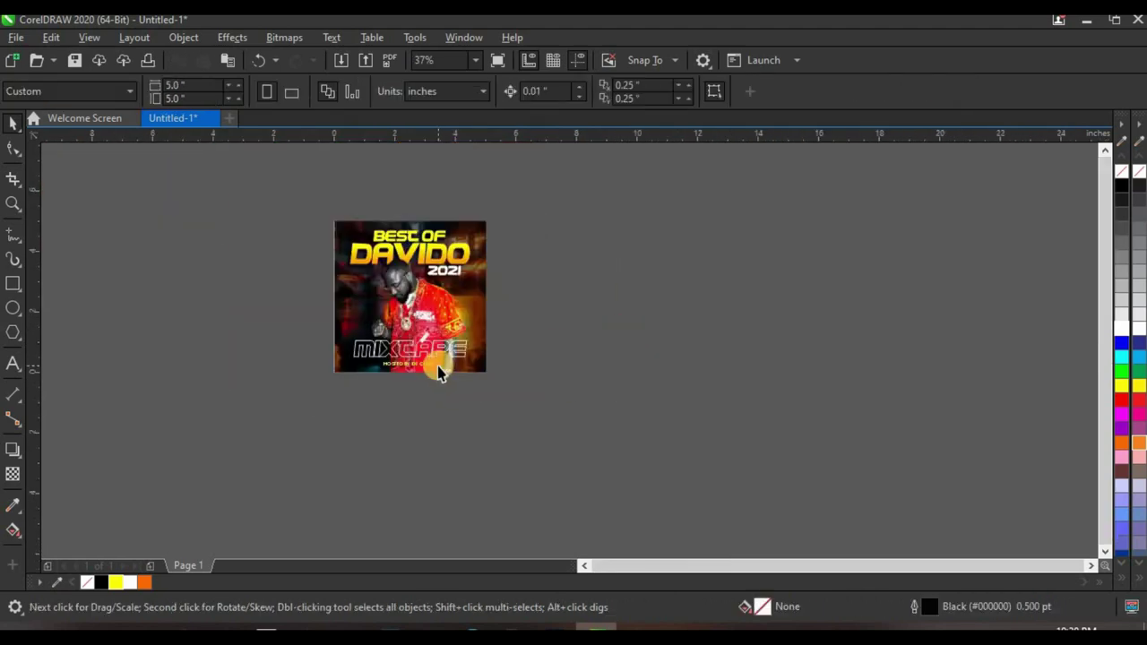
Step: Open the contents of the cover's PowerClip frame for editing
scroll(439, 375, "up", 4)
scroll(442, 358, "down", 4)
scroll(290, 343, "up", 2)
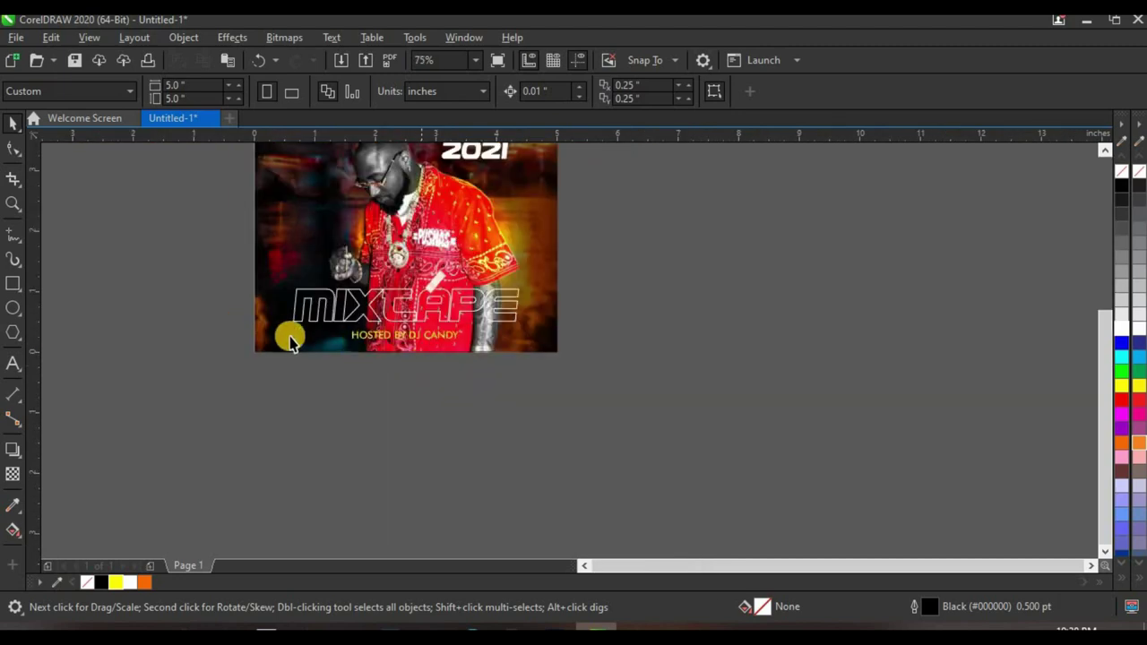
scroll(323, 309, "up", 2)
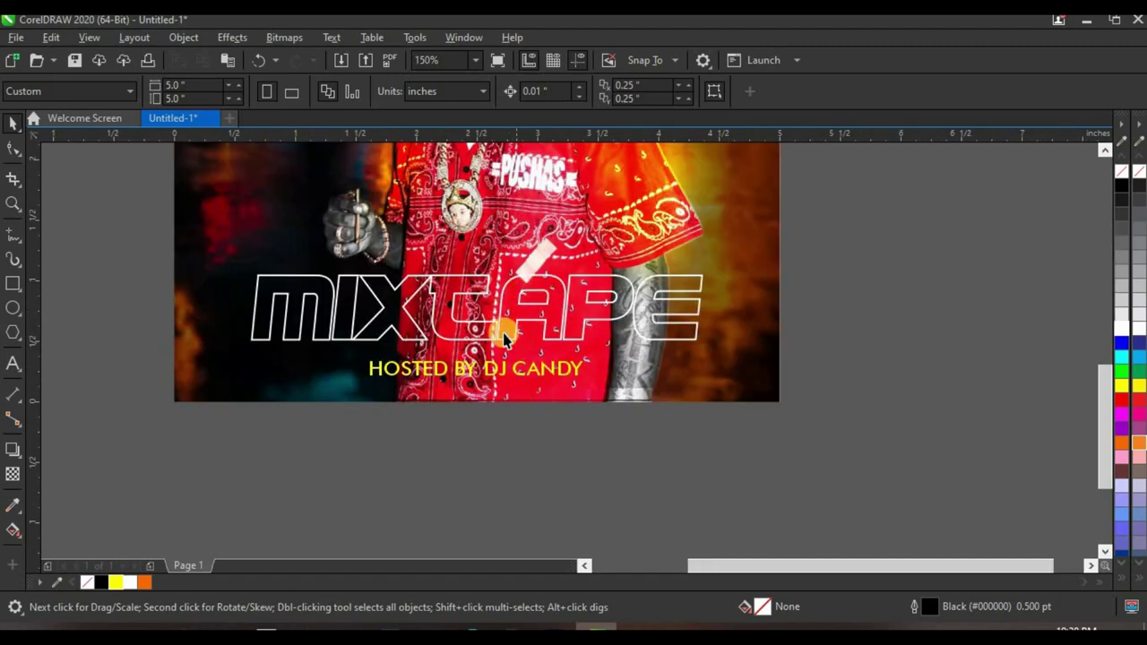
scroll(507, 361, "down", 2)
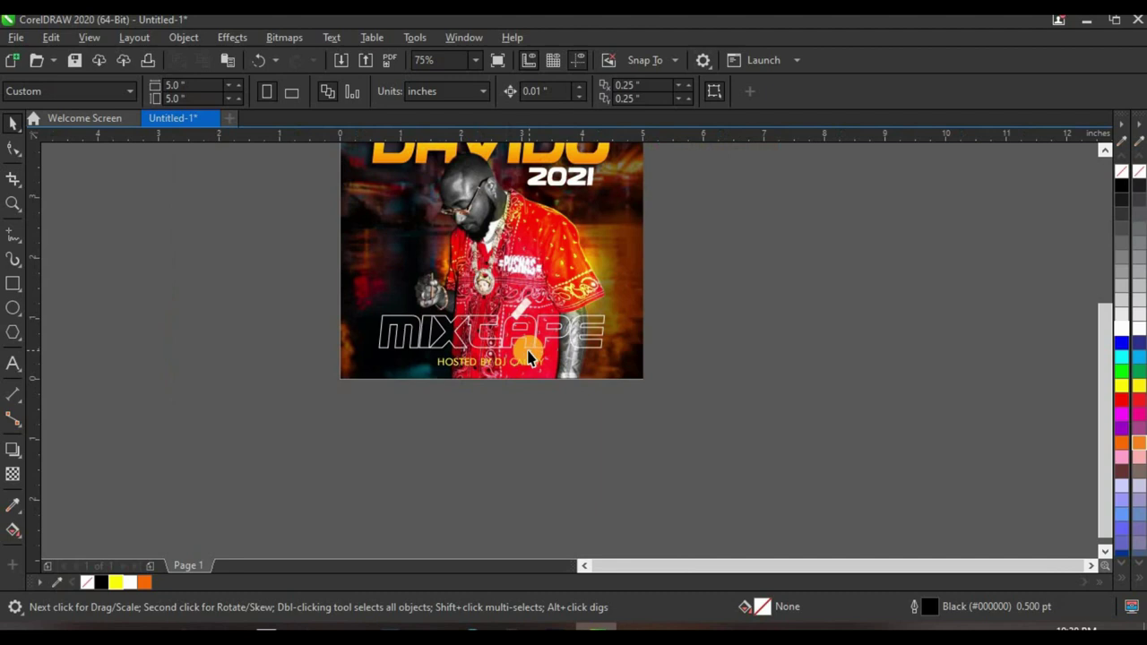
scroll(471, 383, "up", 2)
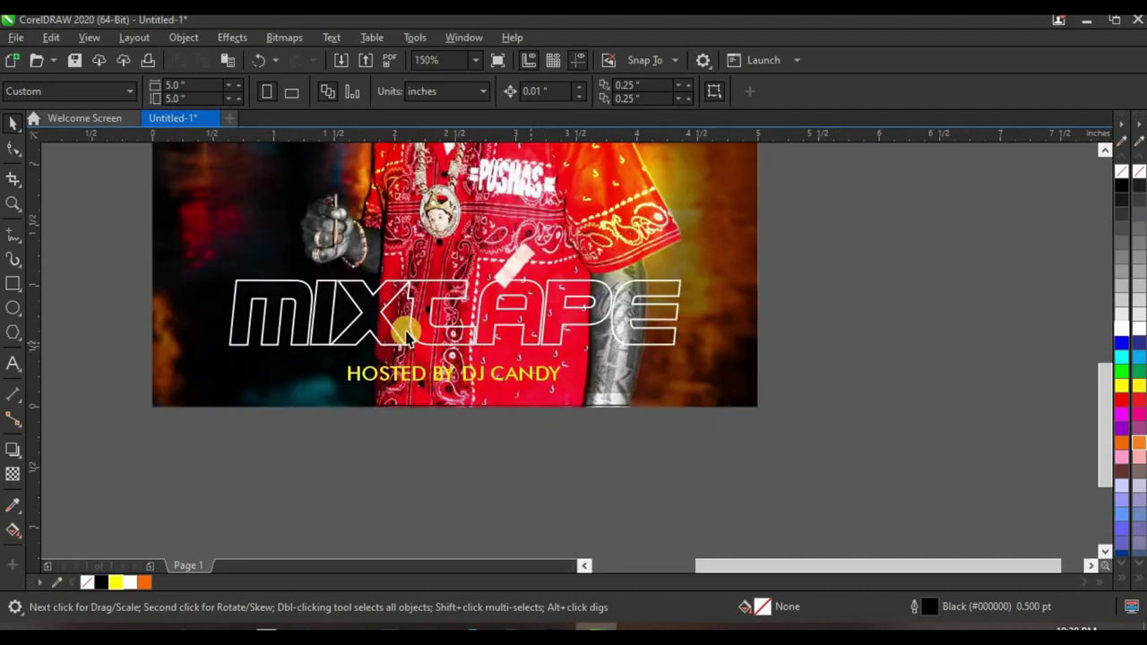
left_click(194, 337)
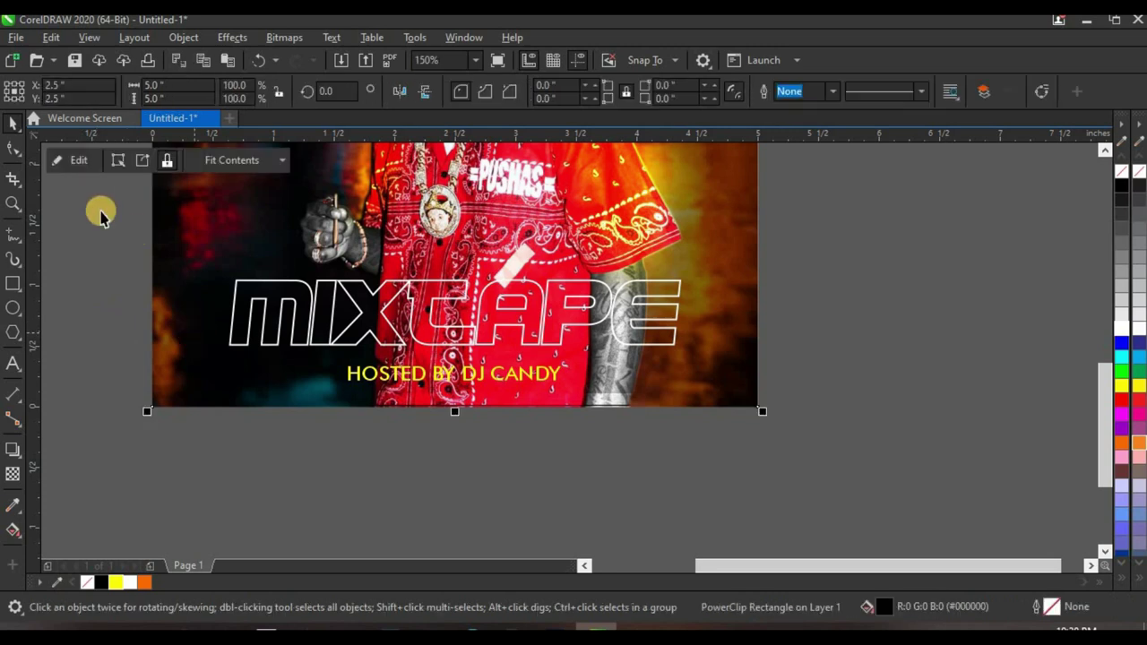
right_click(178, 285)
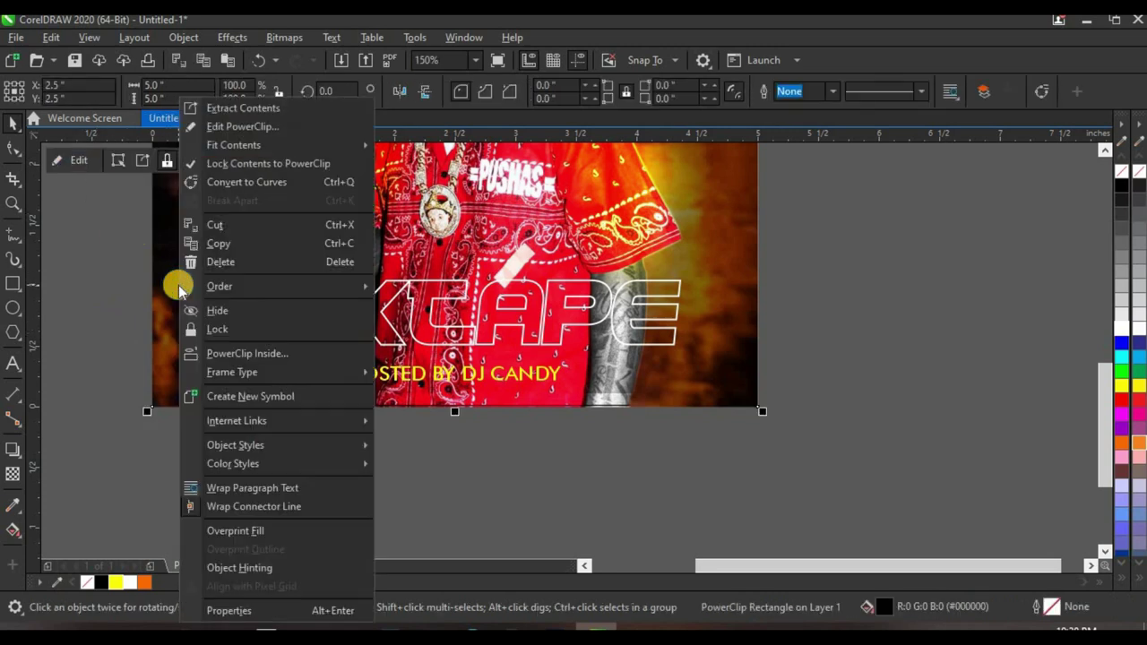
left_click(242, 127)
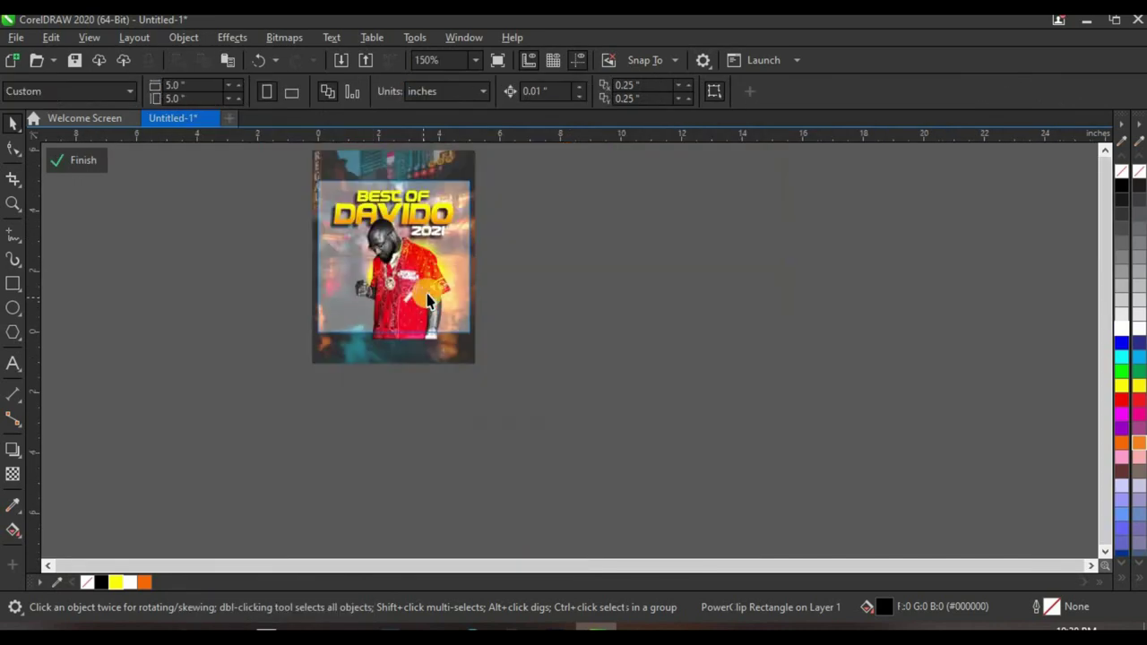
Step: Draw a rectangle about 8.93 by 2.29 inches across the cover's lower edge, fill it black and remove its outline
left_click(428, 301)
scroll(428, 300, "up", 1)
key("F6")
left_click_drag(112, 468, 663, 319)
left_click(13, 123)
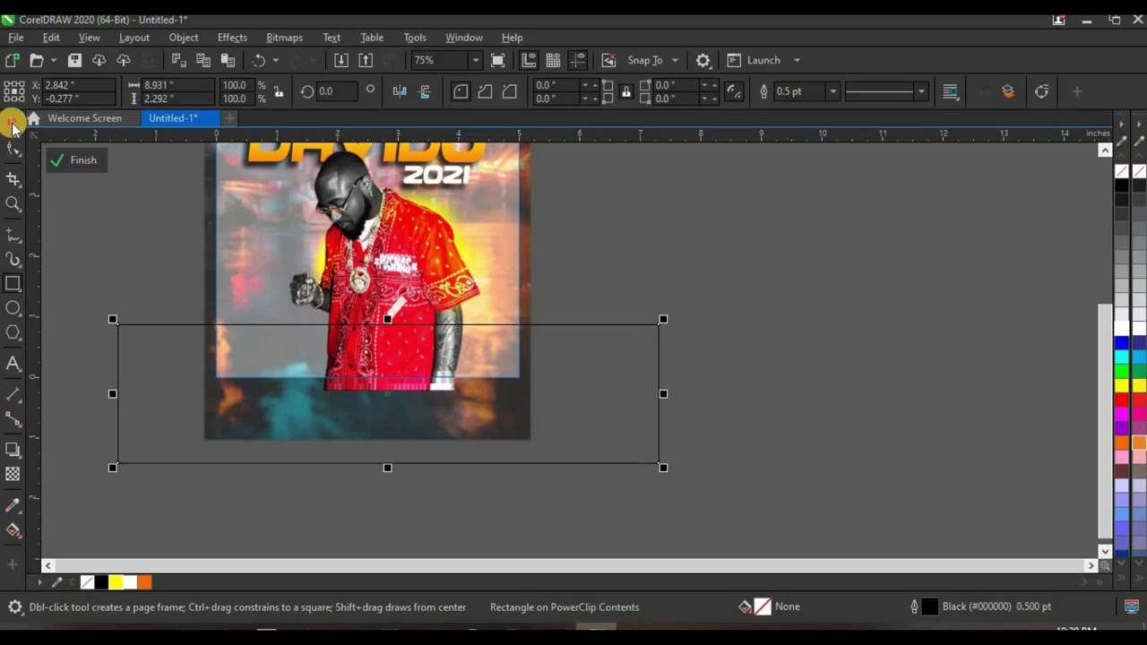
left_click(101, 583)
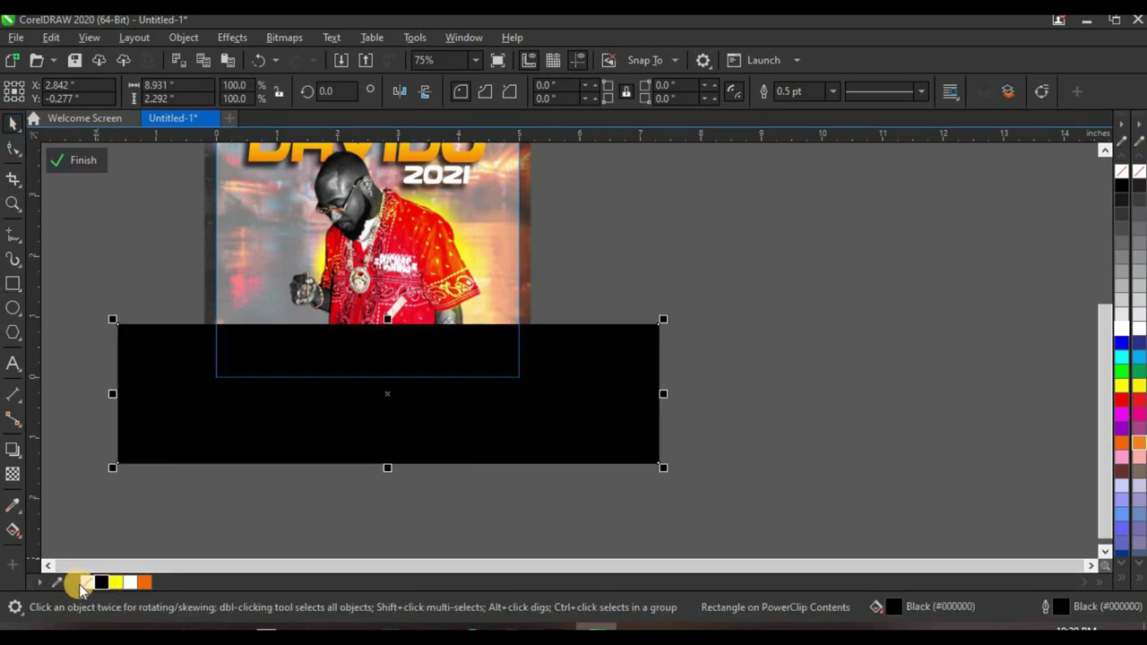
right_click(83, 583)
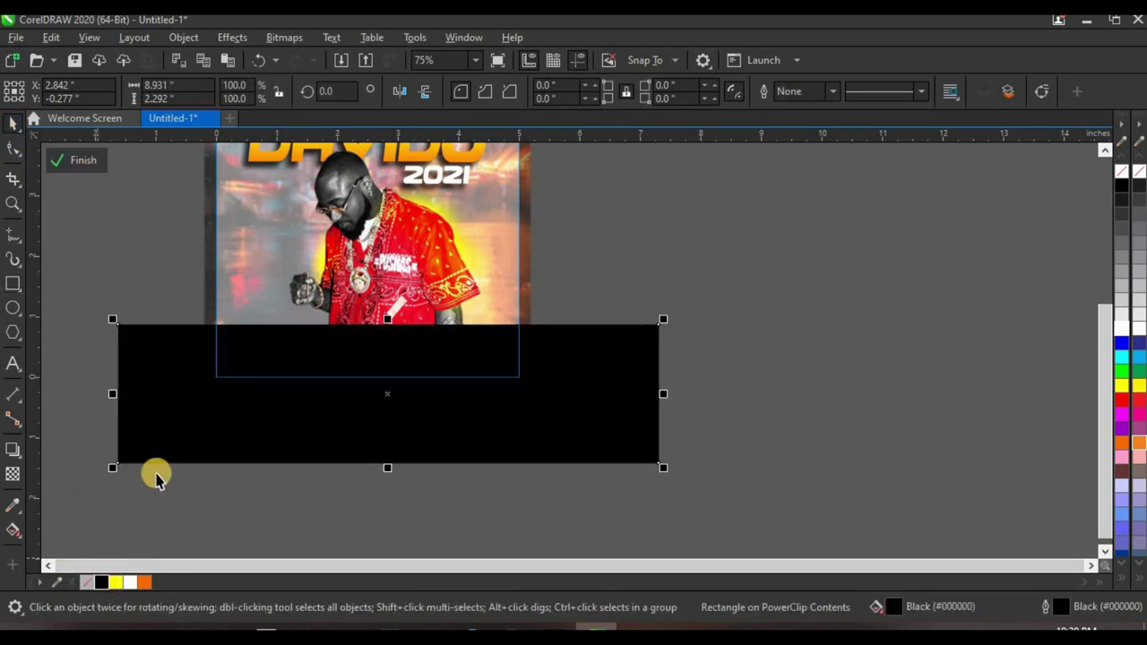
Step: Apply a vertical fountain transparency to the black rectangle so its upper edge fades into the artist's picture
left_click(12, 475)
scroll(402, 343, "up", 3)
left_click_drag(400, 377, 403, 320)
scroll(403, 299, "down", 3)
key("space")
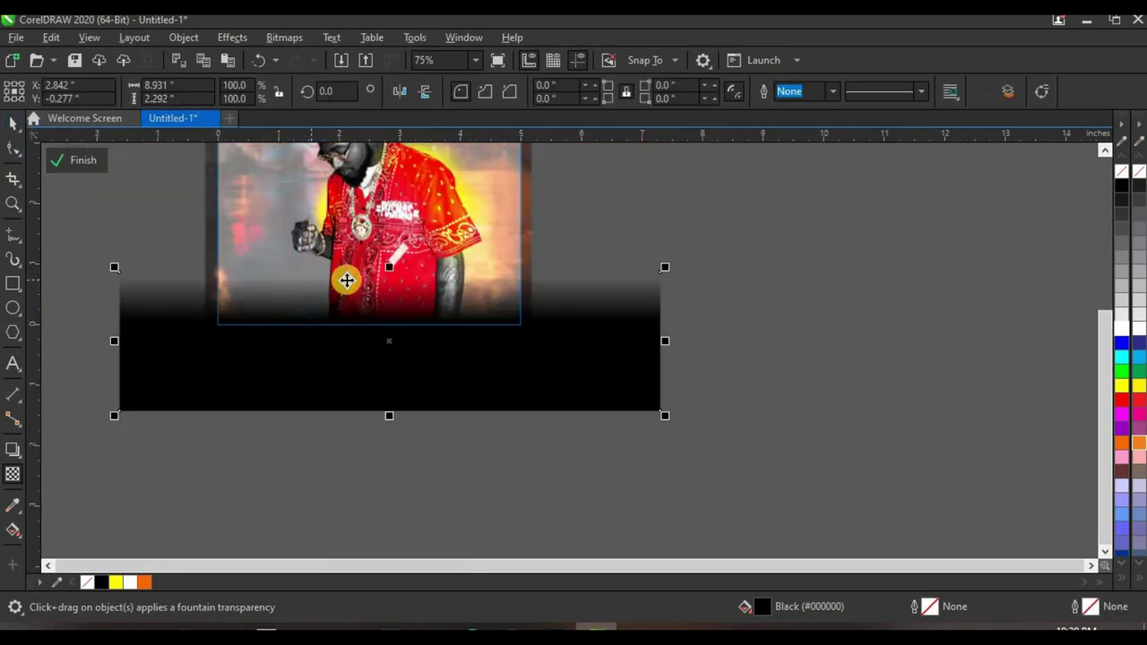
Step: Stretch the faded black rectangle to about 2.98 inches tall over the cover's lower edge and finish editing the PowerClip
left_click_drag(391, 268, 383, 315)
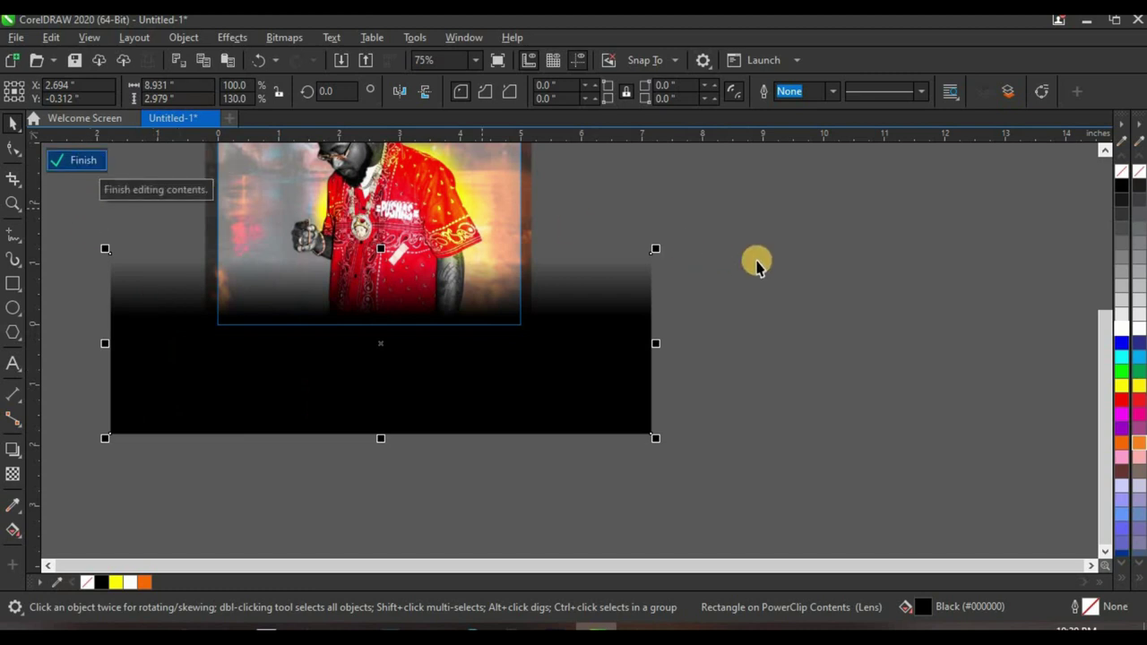
right_click(784, 266)
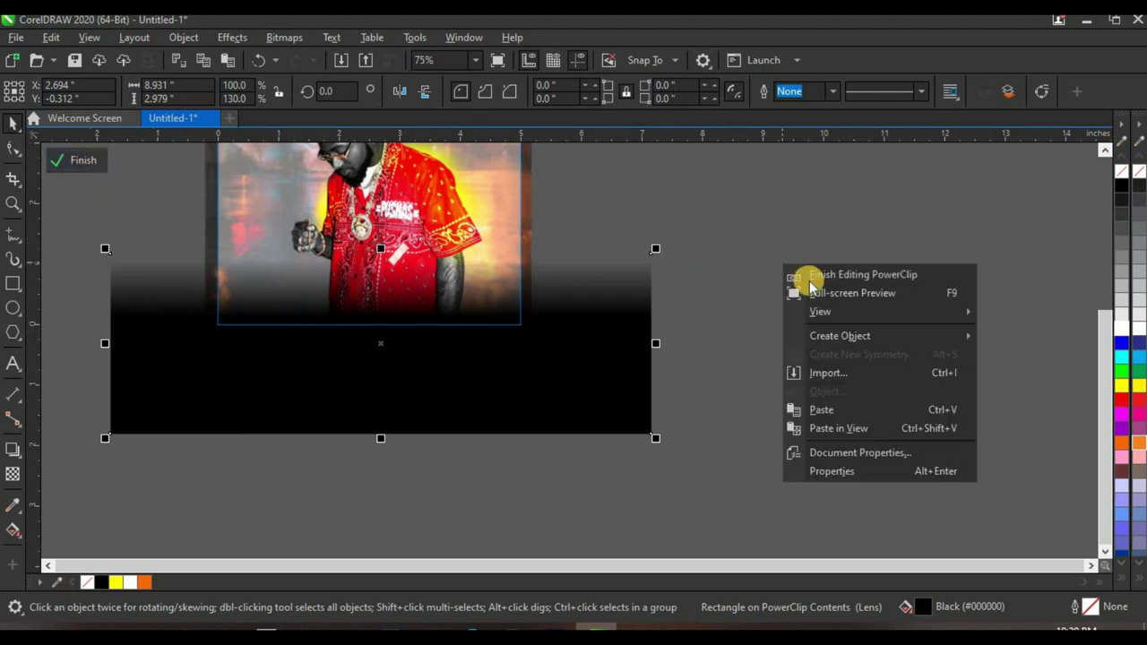
left_click(861, 274)
left_click(724, 287)
scroll(724, 286, "down", 1)
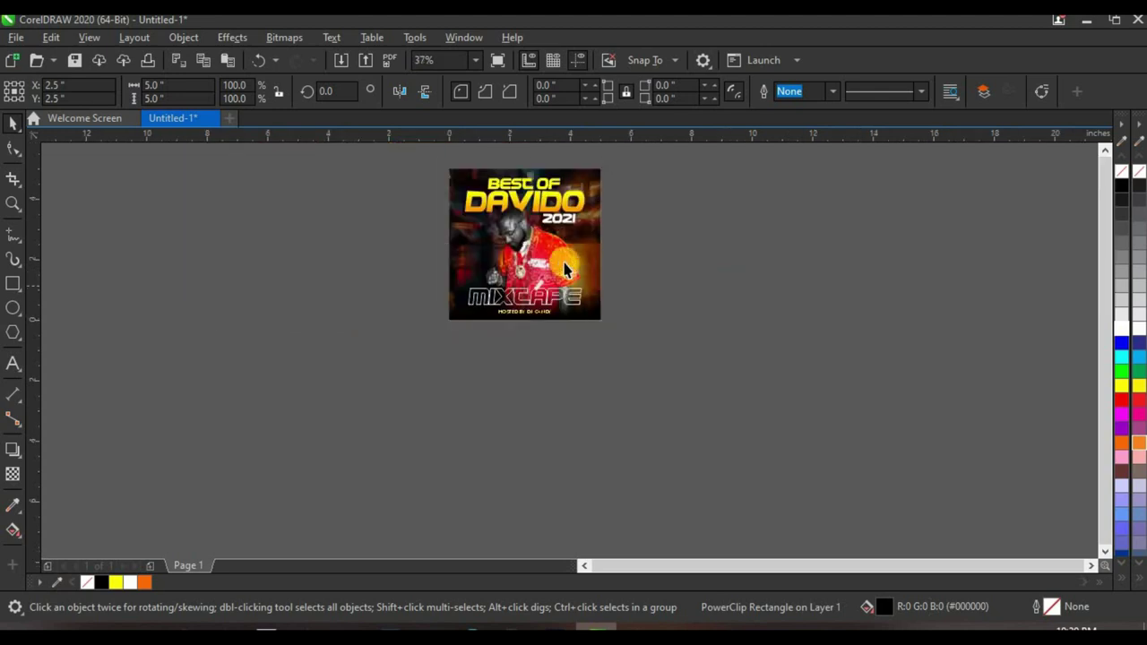
scroll(566, 266, "up", 1)
scroll(544, 333, "down", 2)
scroll(580, 212, "up", 2)
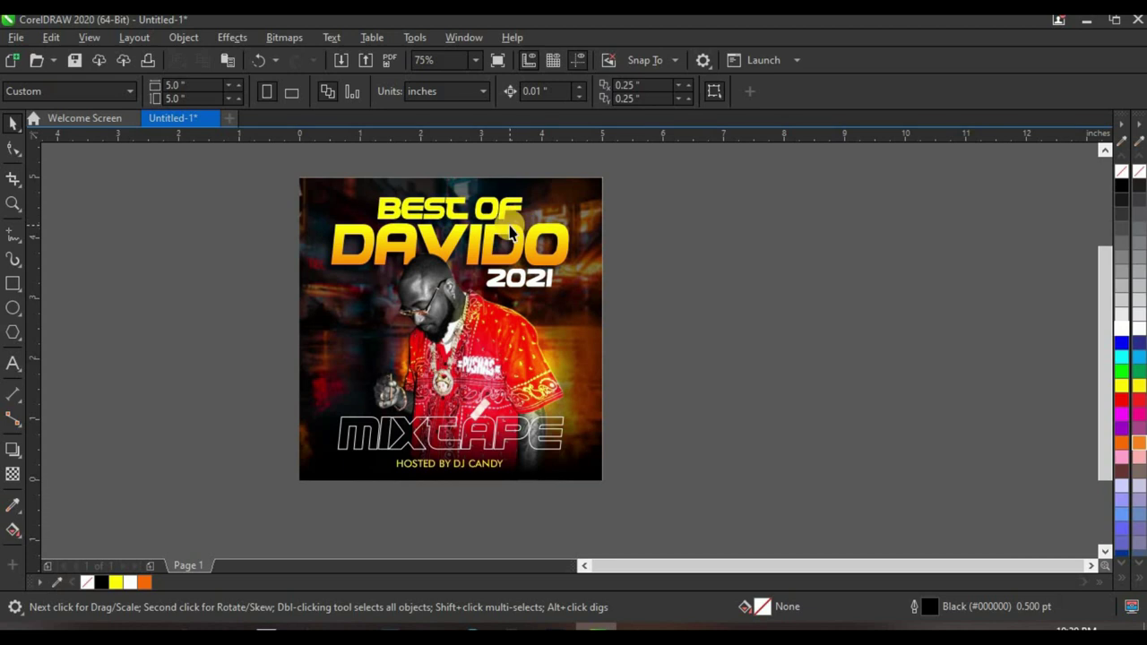
Step: Reopen the PowerClip contents and add Uniform noise to the background street image with level 70, density 70 and Intensity color mode
left_click(553, 202)
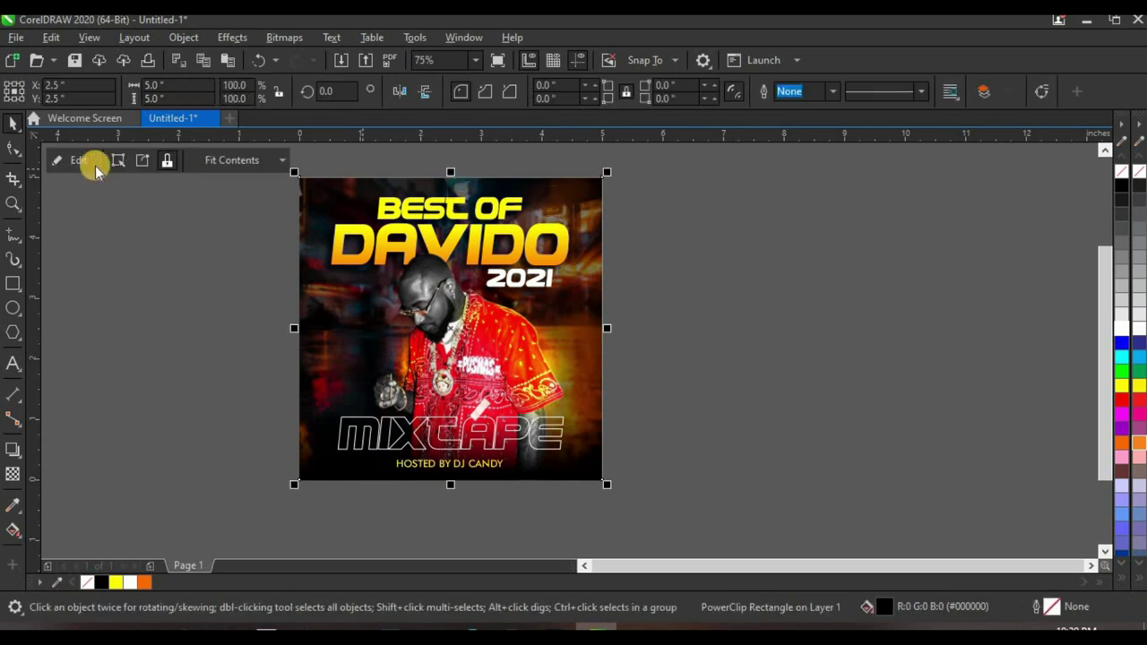
left_click(88, 162)
scroll(461, 194, "down", 2)
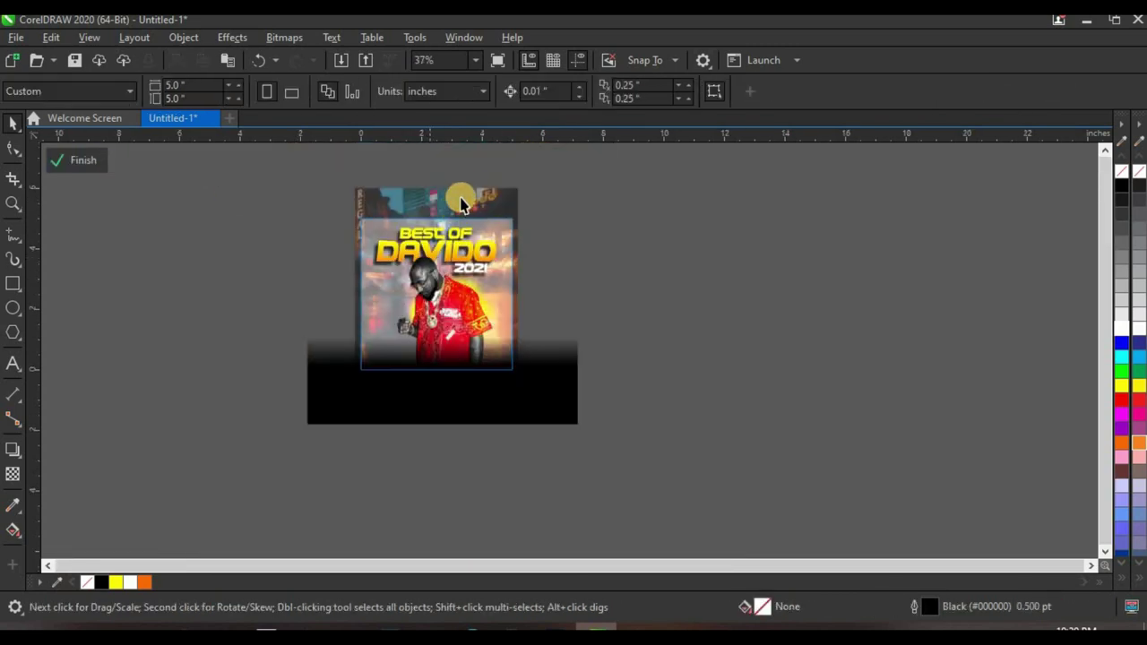
scroll(465, 191, "up", 2)
left_click(465, 191)
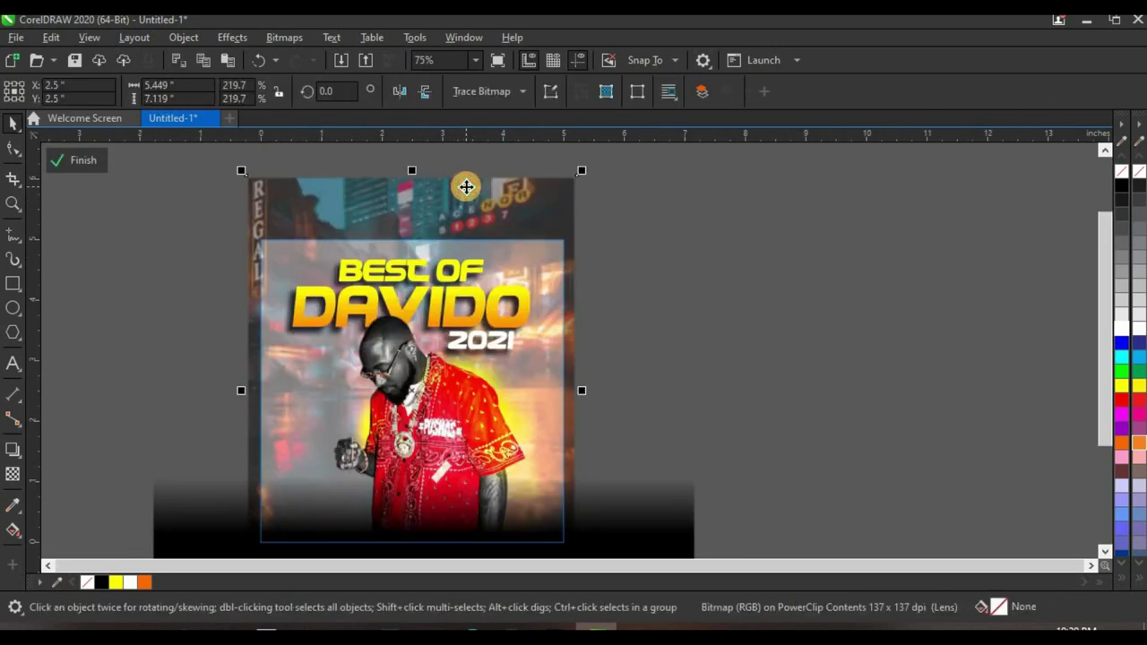
left_click(231, 38)
mouse_move(351, 292)
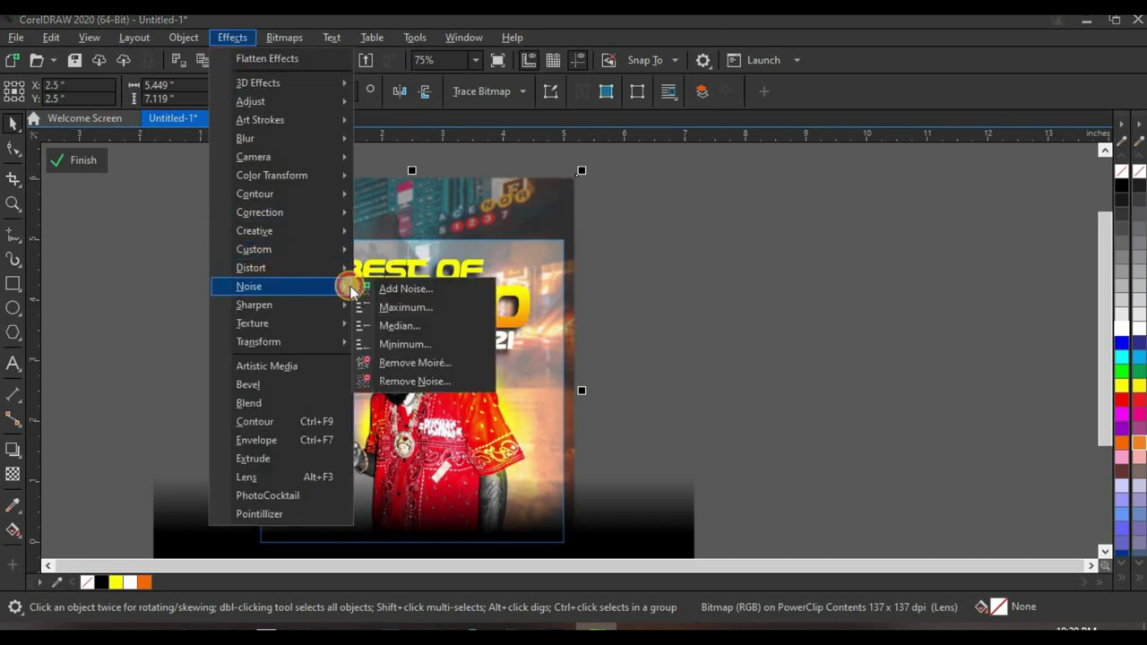
left_click(414, 291)
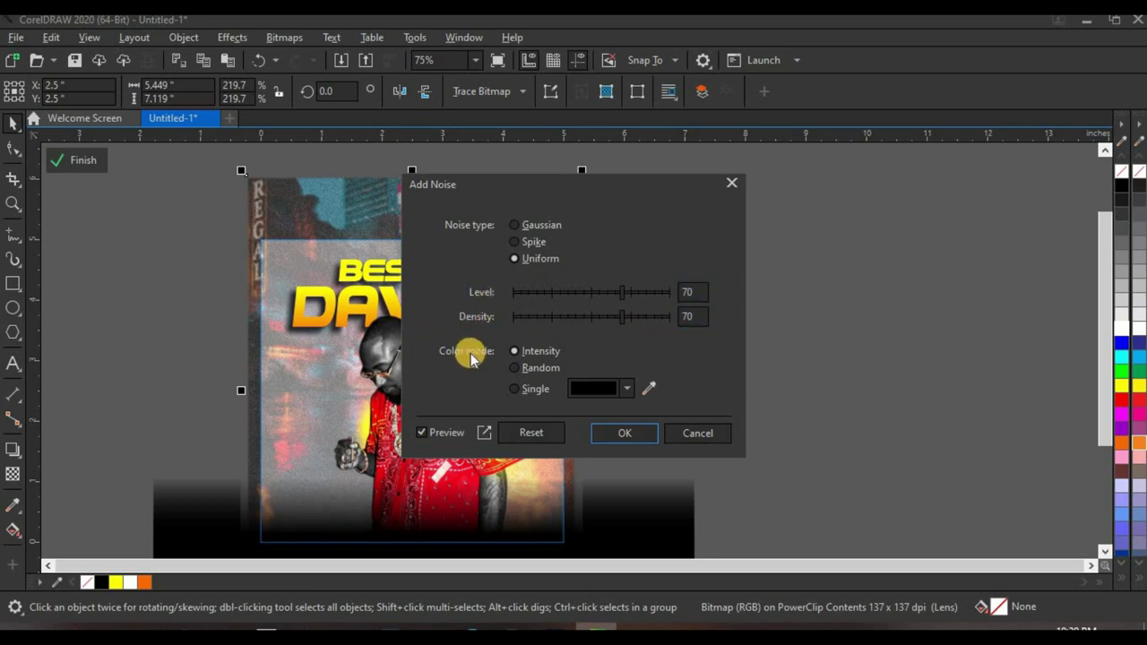
left_click(618, 433)
Step: Convert the shadowed BEST OF DAVIDO 2021 title to a 300 dpi RGB bitmap with anti-aliasing and a transparent background
scroll(515, 264, "up", 4)
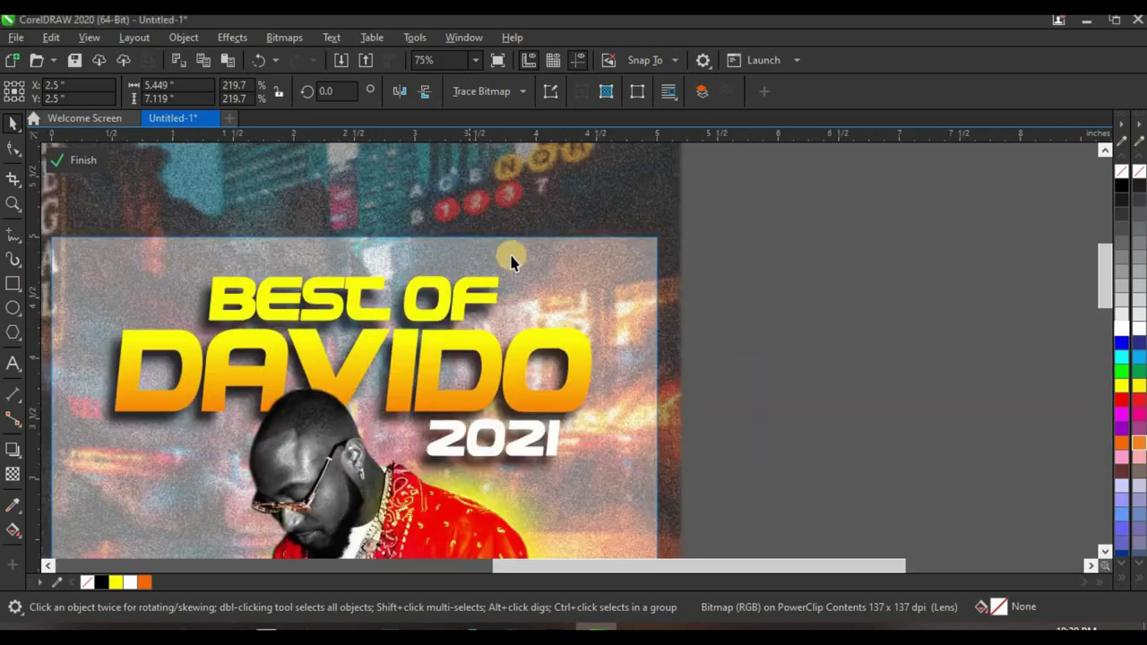
scroll(532, 299, "down", 4)
scroll(597, 277, "up", 5)
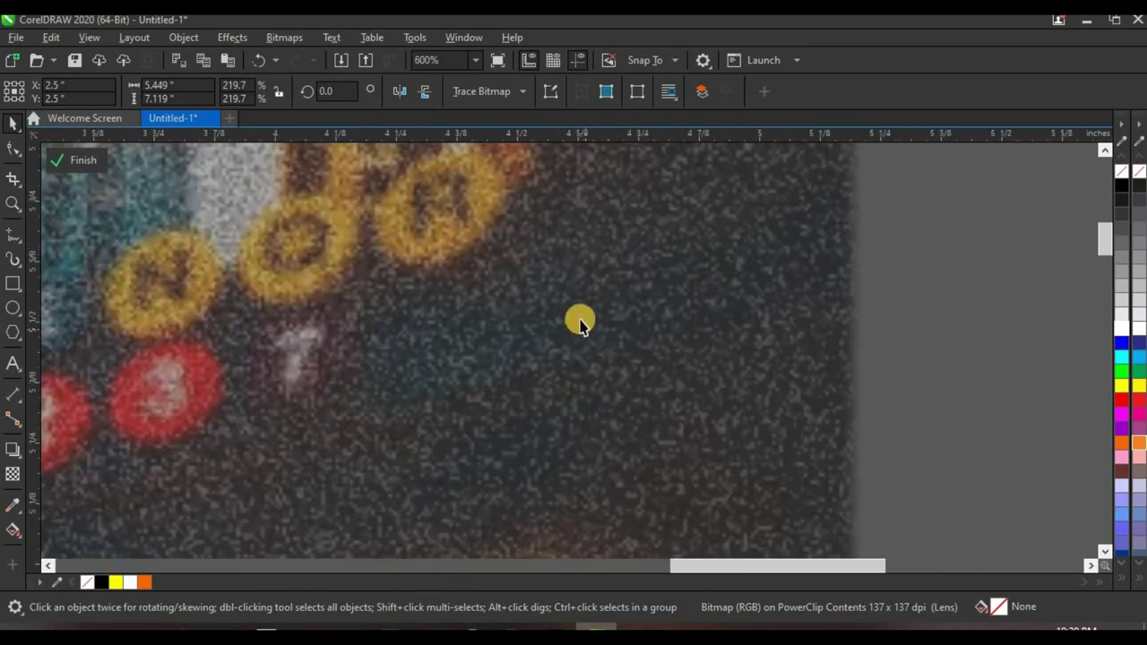
scroll(565, 315, "down", 1)
scroll(544, 309, "down", 6)
scroll(807, 242, "up", 2)
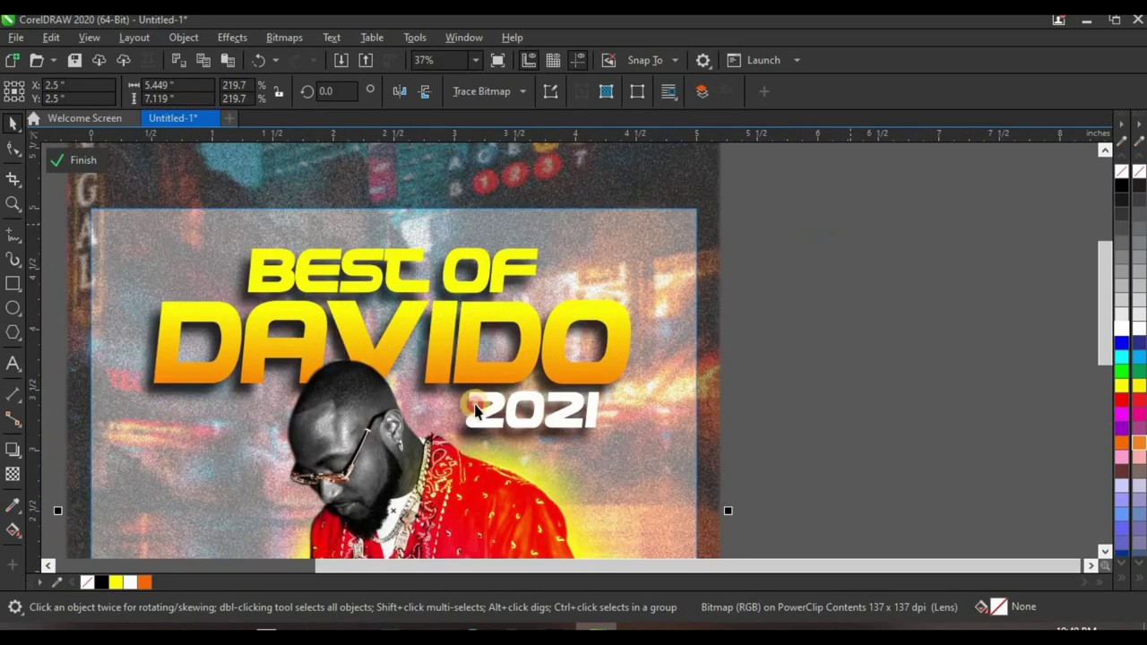
left_click_drag(53, 518, 70, 508)
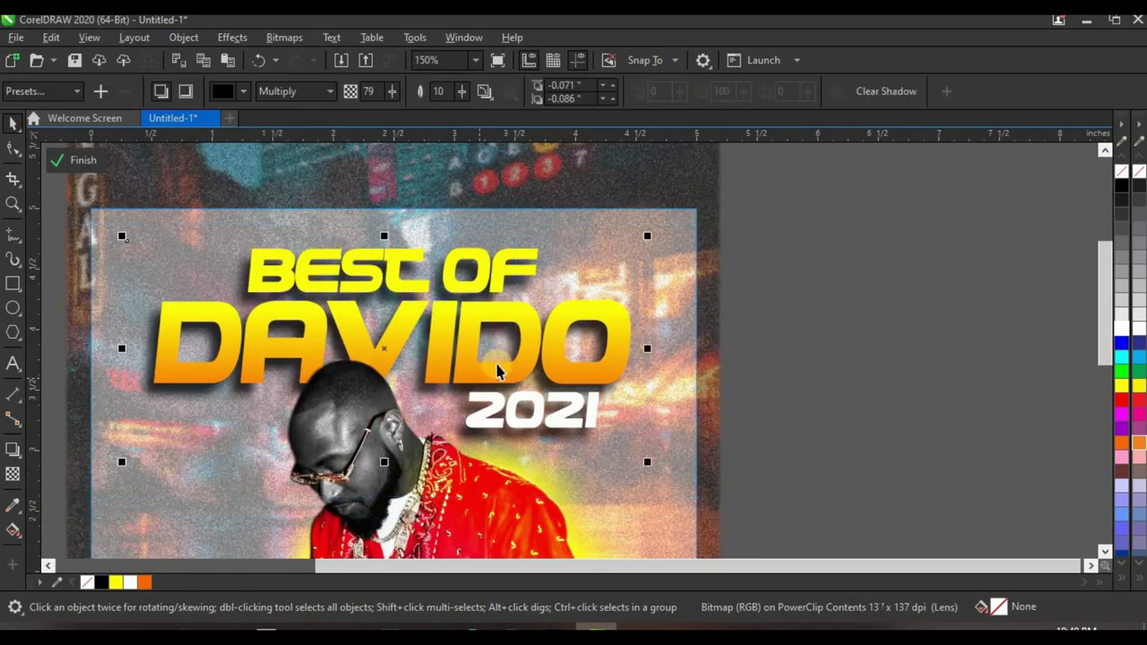
left_click(285, 38)
left_click(308, 57)
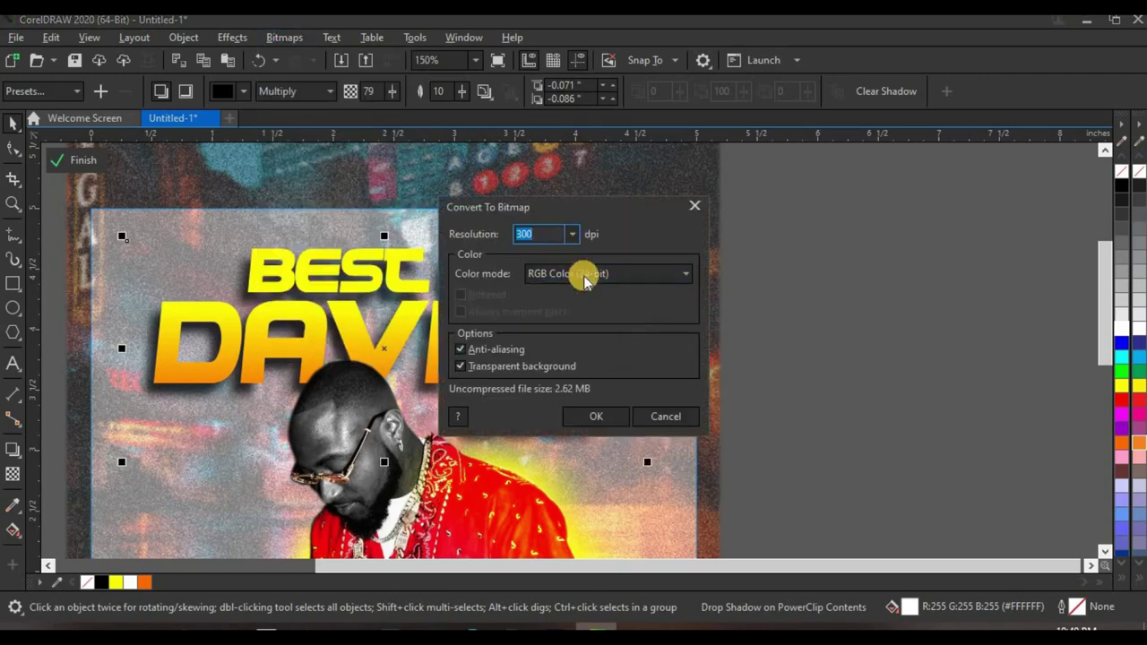
left_click(613, 415)
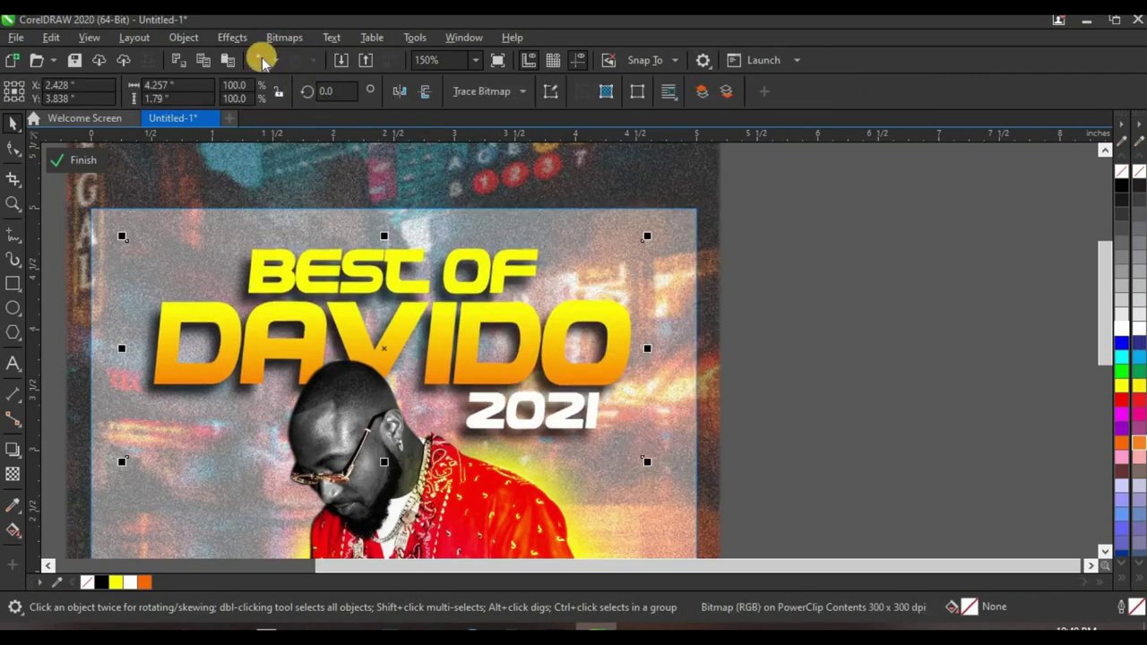
Step: Add Uniform noise with level 70, density 70 and Intensity color mode to the title bitmap, and finish editing the PowerClip
left_click(232, 37)
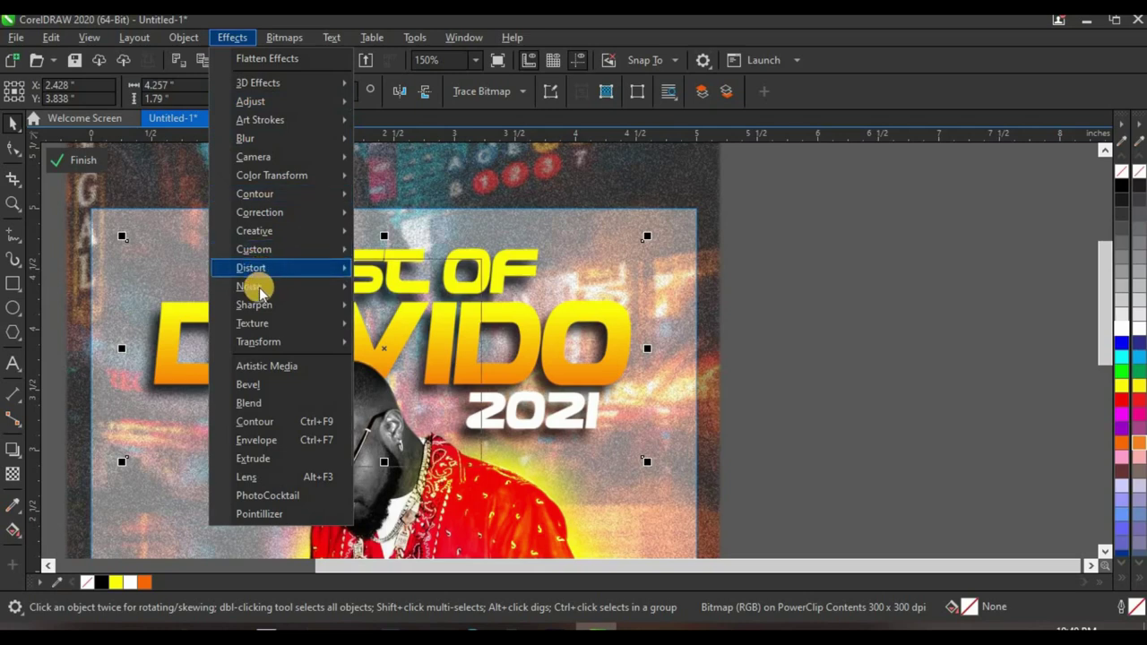
mouse_move(260, 287)
left_click(423, 286)
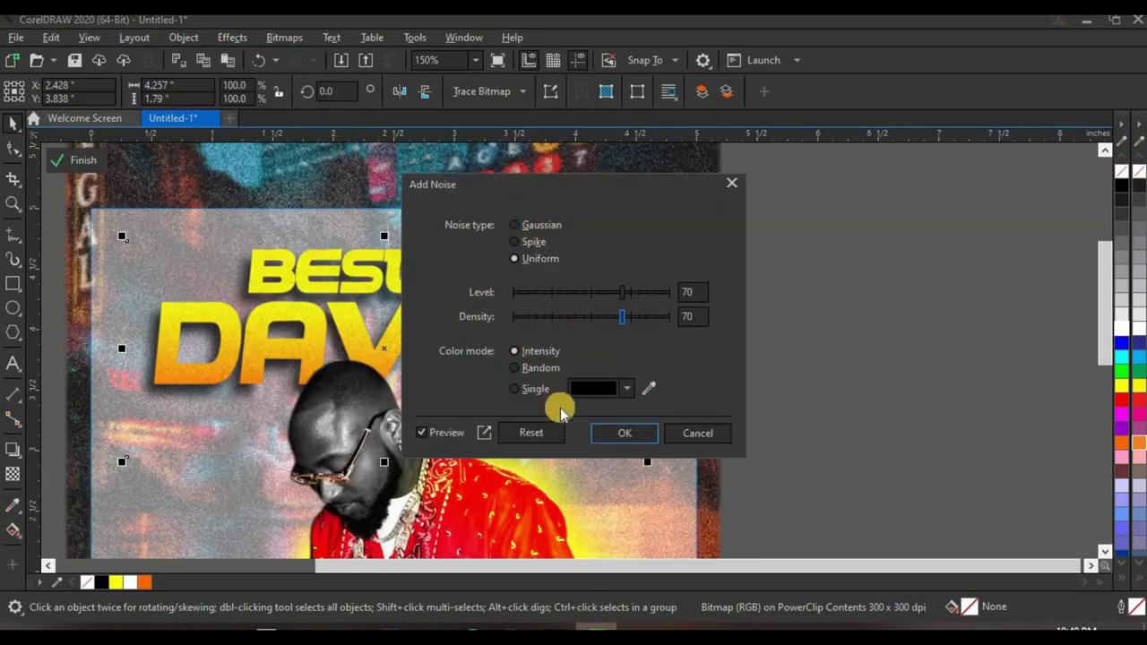
left_click(620, 433)
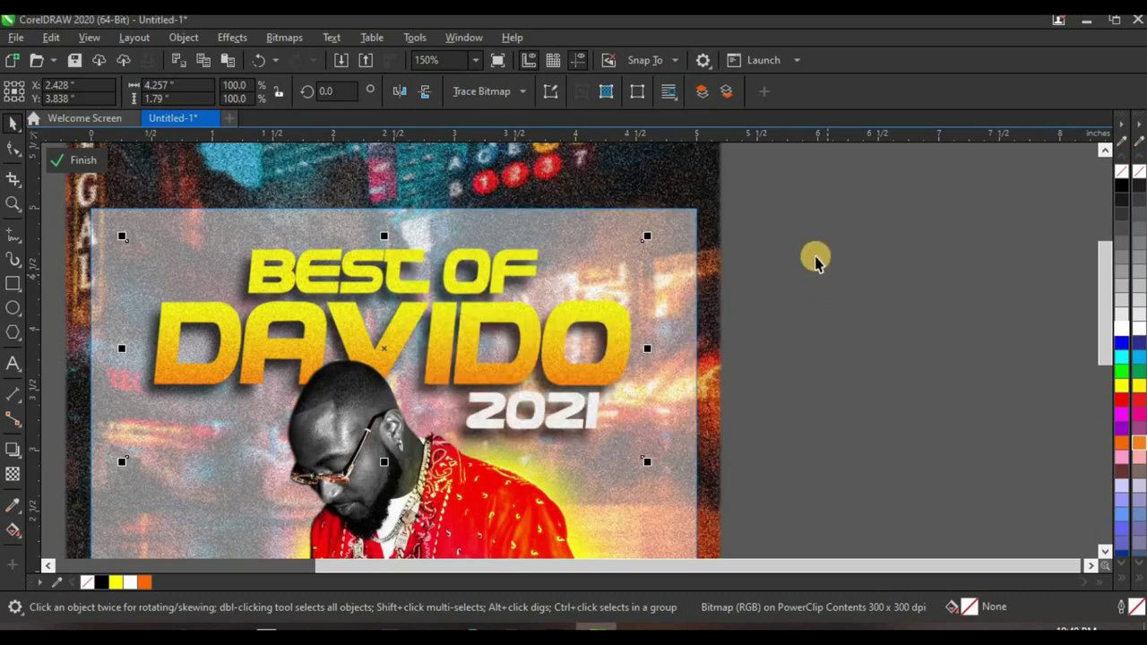
scroll(461, 269, "down", 4)
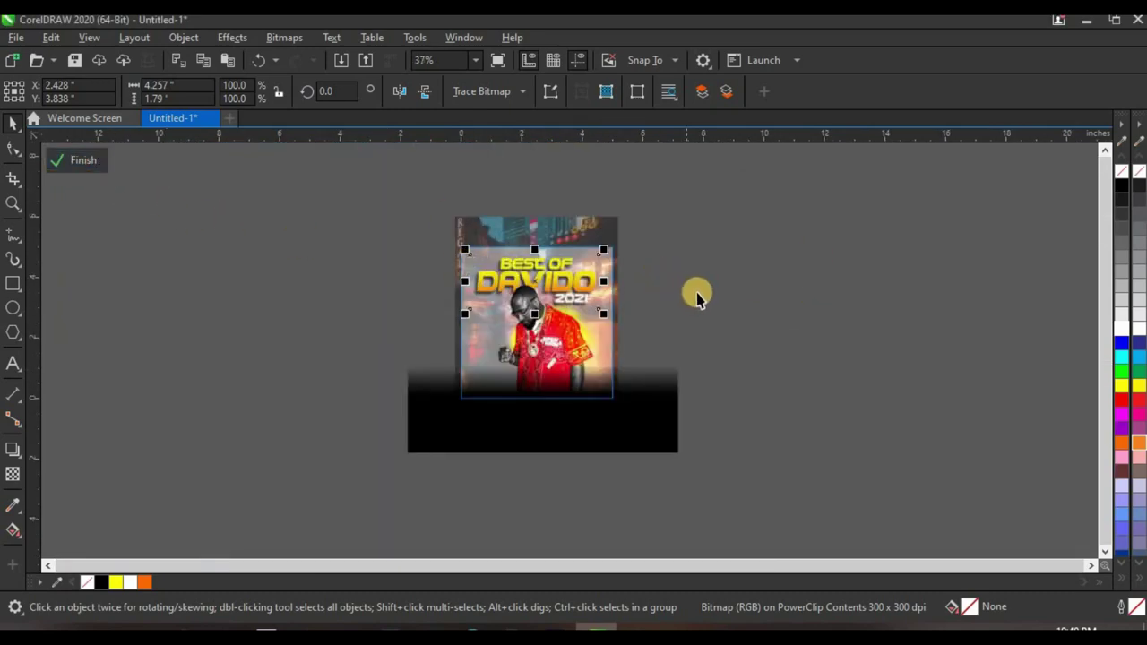
right_click(749, 268)
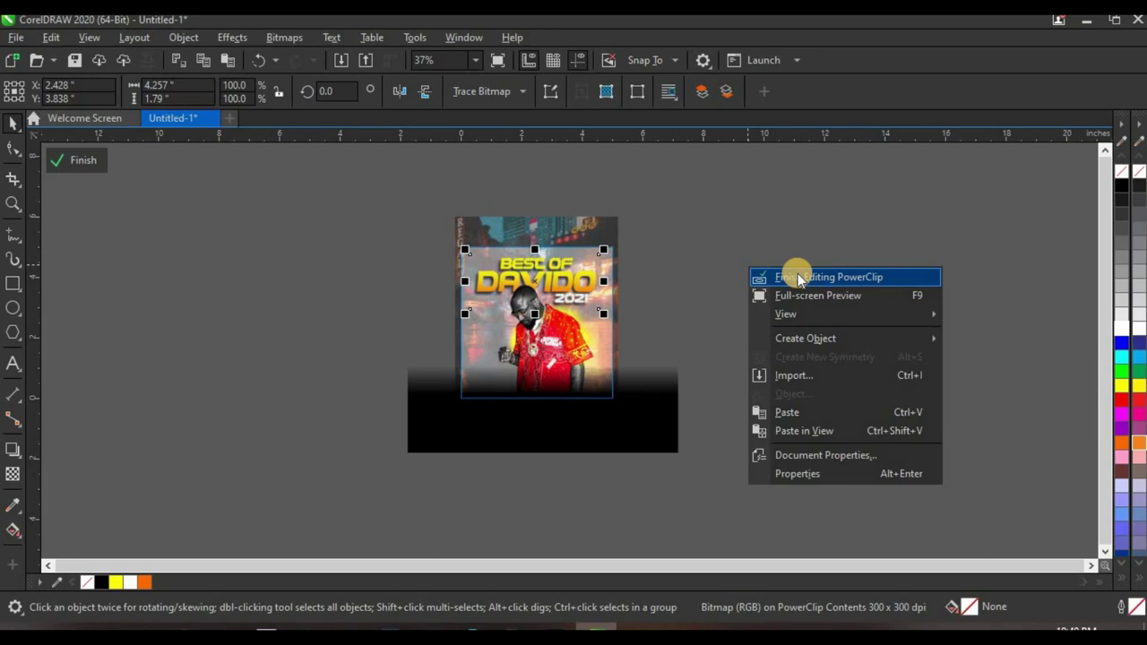
left_click(798, 277)
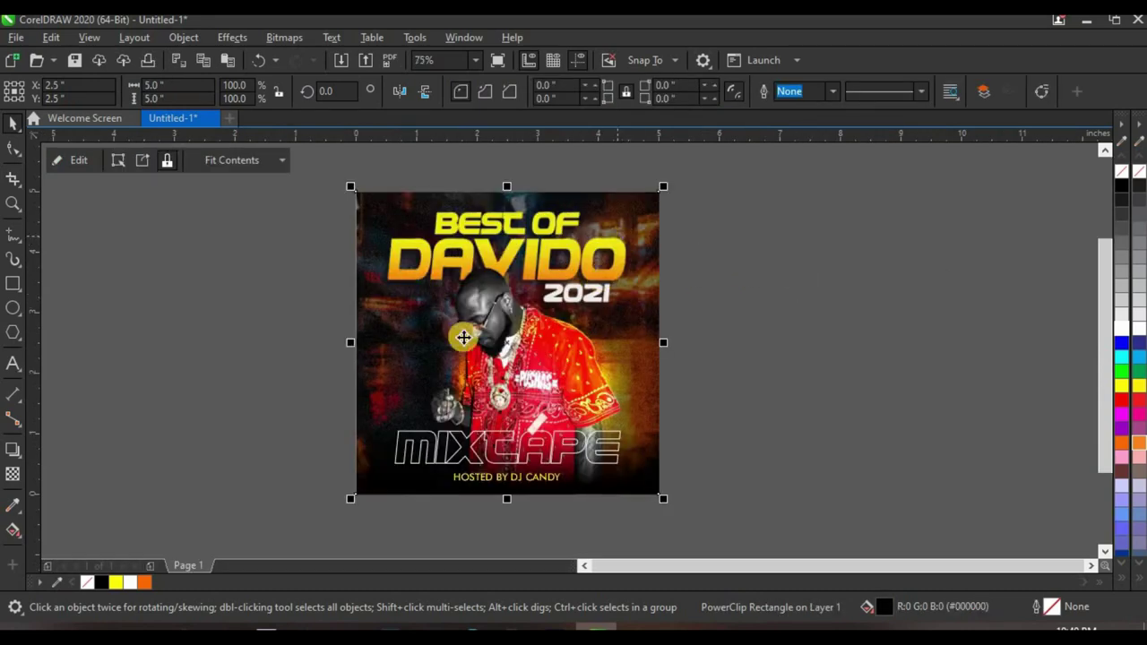
Step: Deselect everything, fit the cover in the view and show it in a full-screen preview
key("Escape")
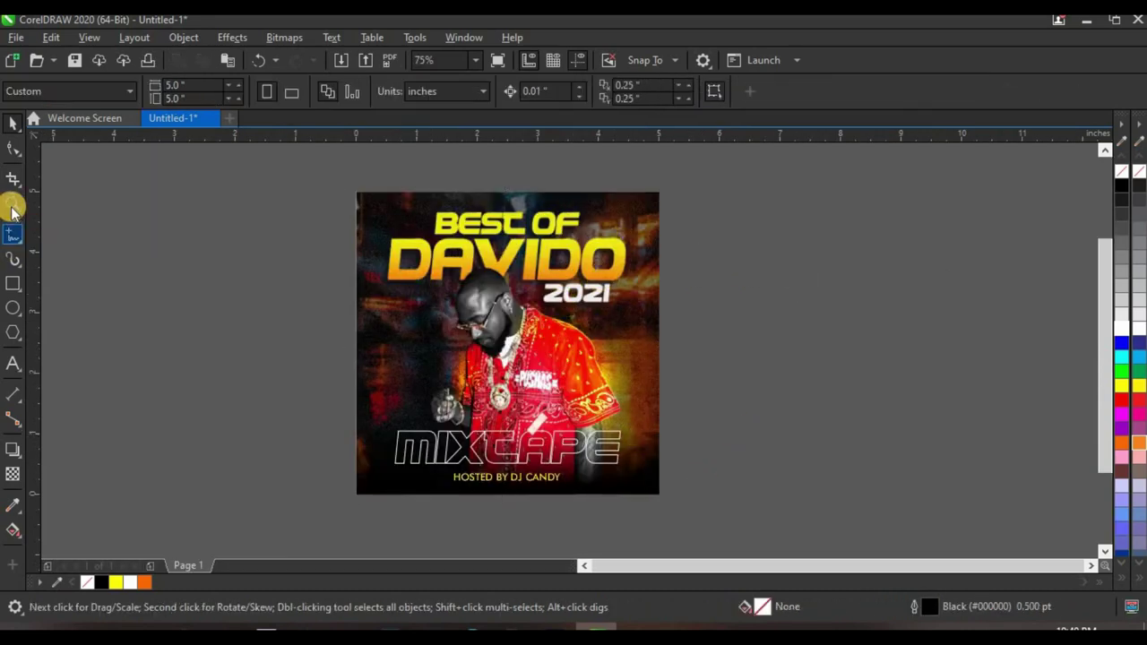
left_click(12, 206)
left_click(205, 91)
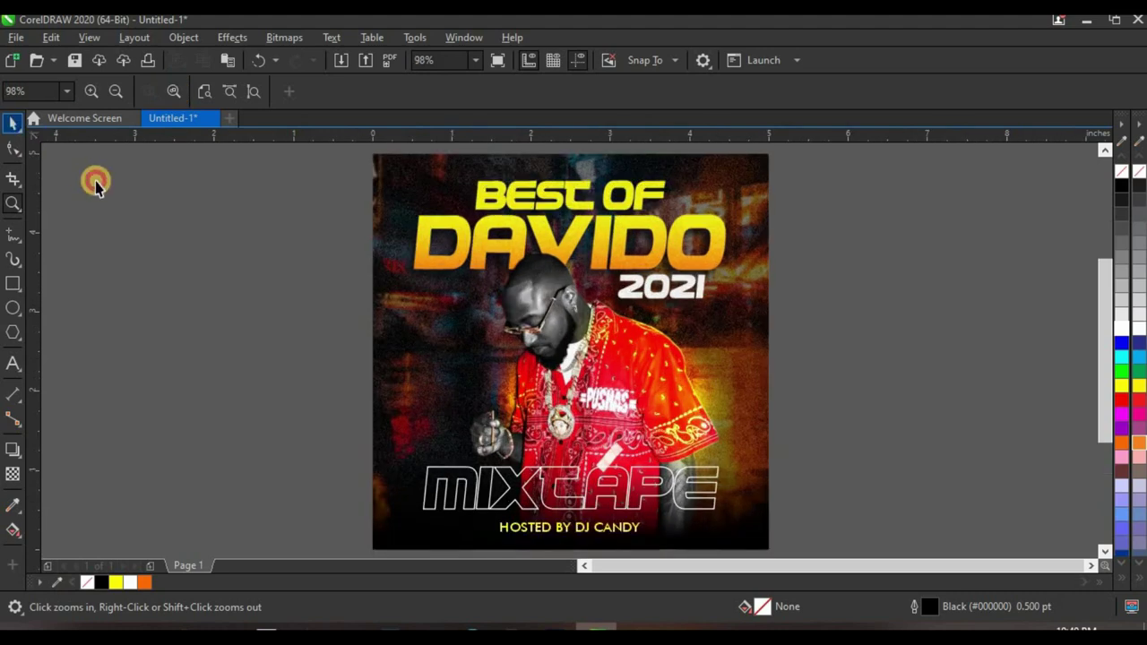
key("space")
right_click(97, 183)
left_click(128, 188)
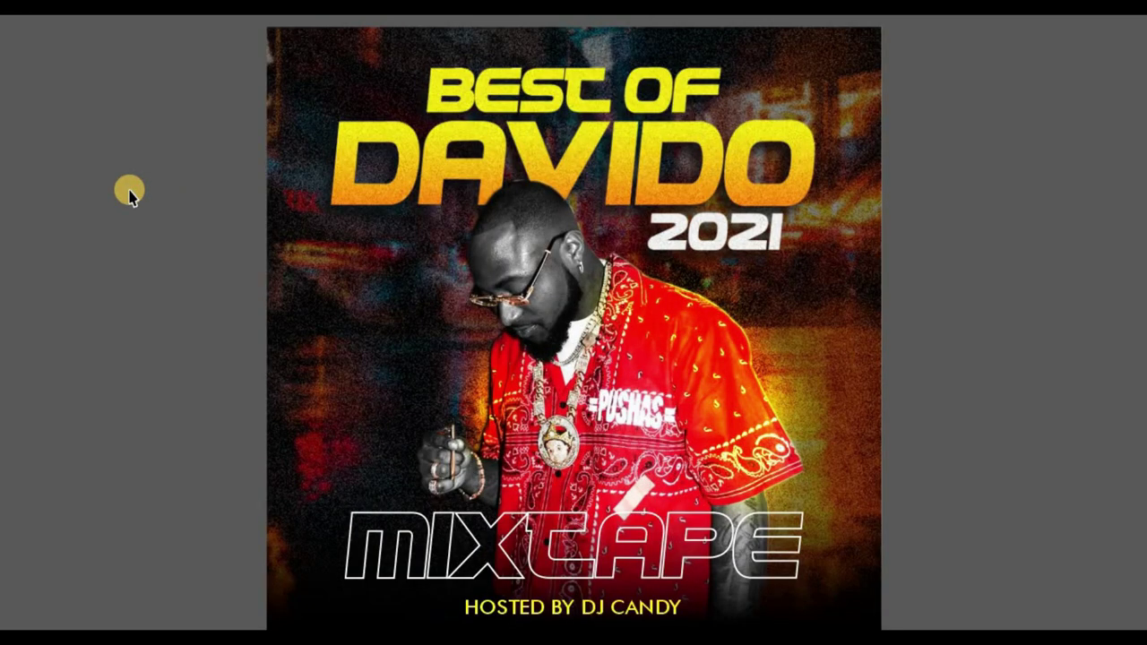